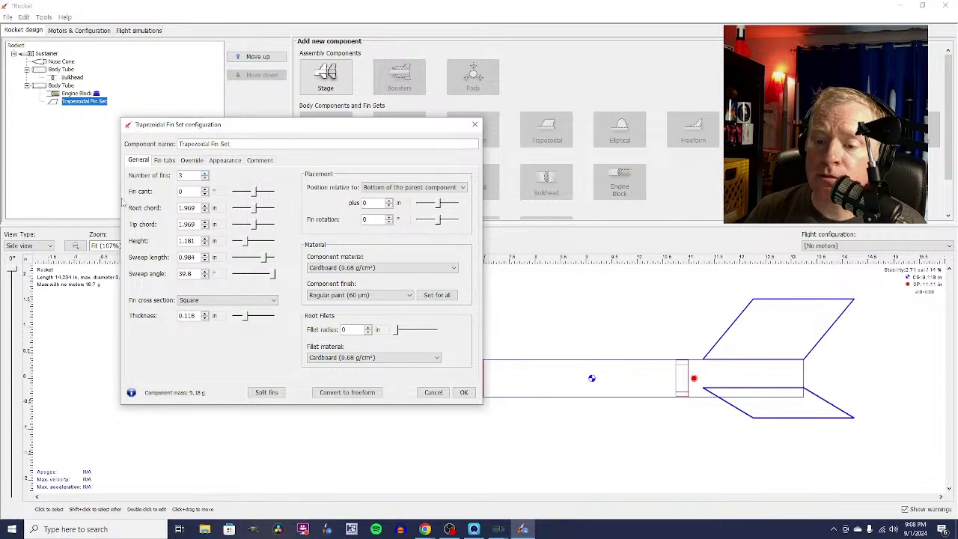
# Accept the trapezoidal fin set's configuration with its current settings.
pyautogui.click(468, 394)
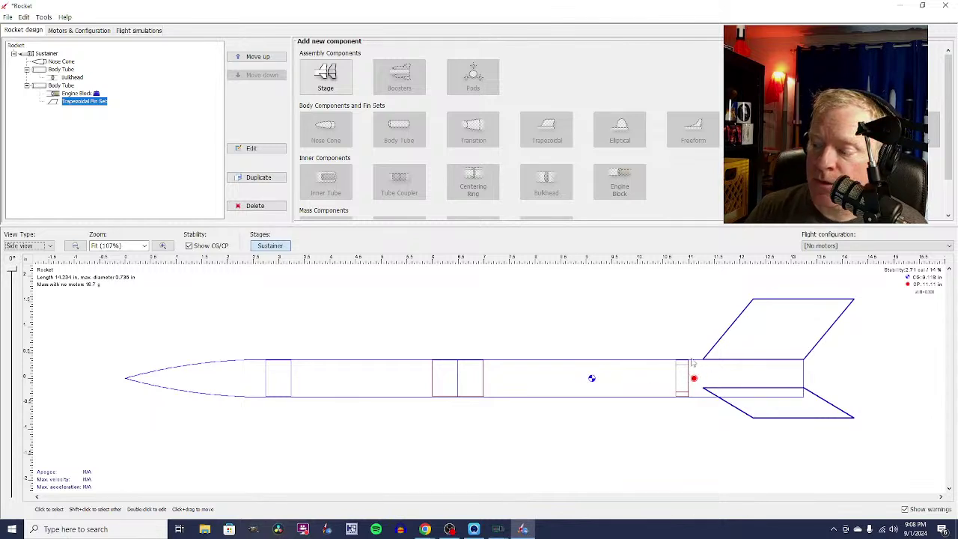
pyautogui.click(592, 379)
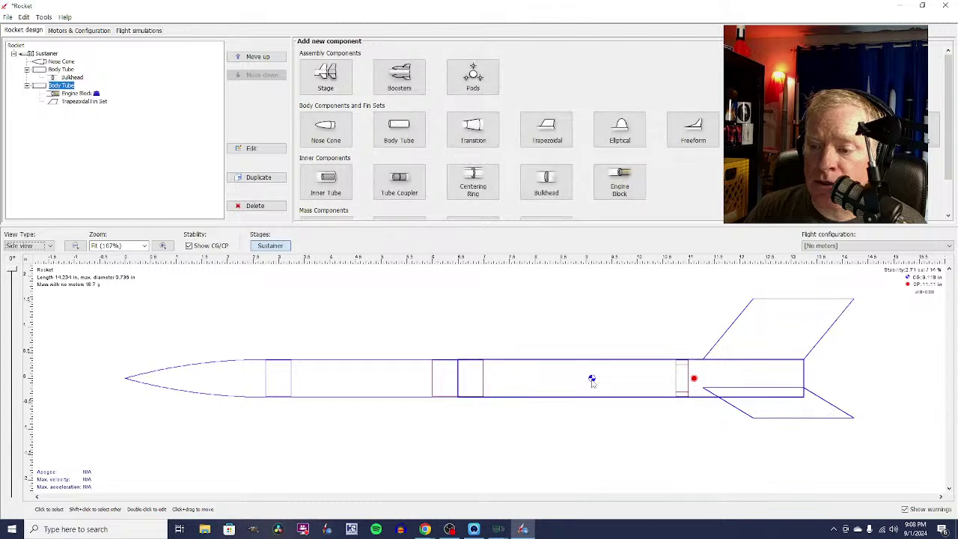
pyautogui.click(647, 314)
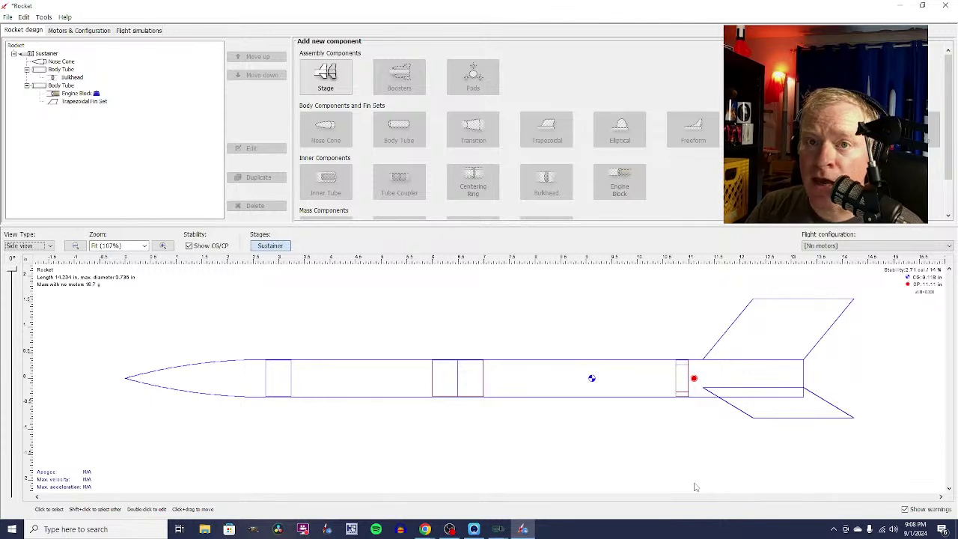
# Reopen the trapezoidal fin set's configuration and increase the number of fins to 8.
pyautogui.click(756, 346)
pyautogui.doubleClick(745, 337)
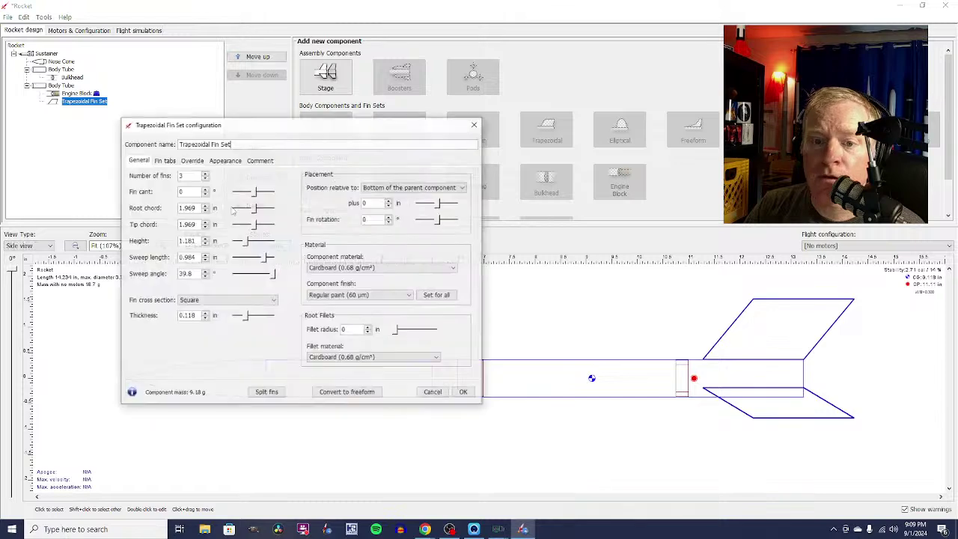
pyautogui.click(205, 172)
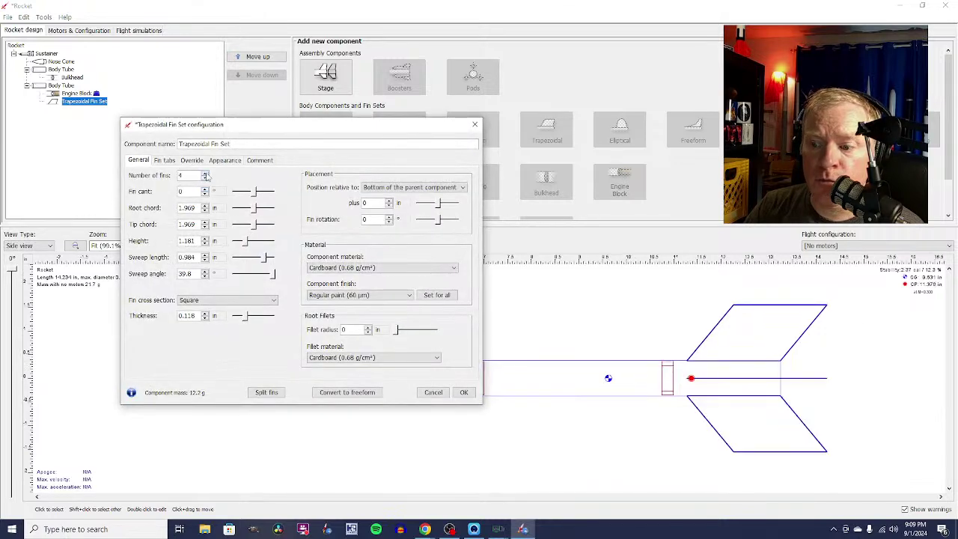
pyautogui.click(205, 173)
pyautogui.click(205, 173)
pyautogui.click(204, 173)
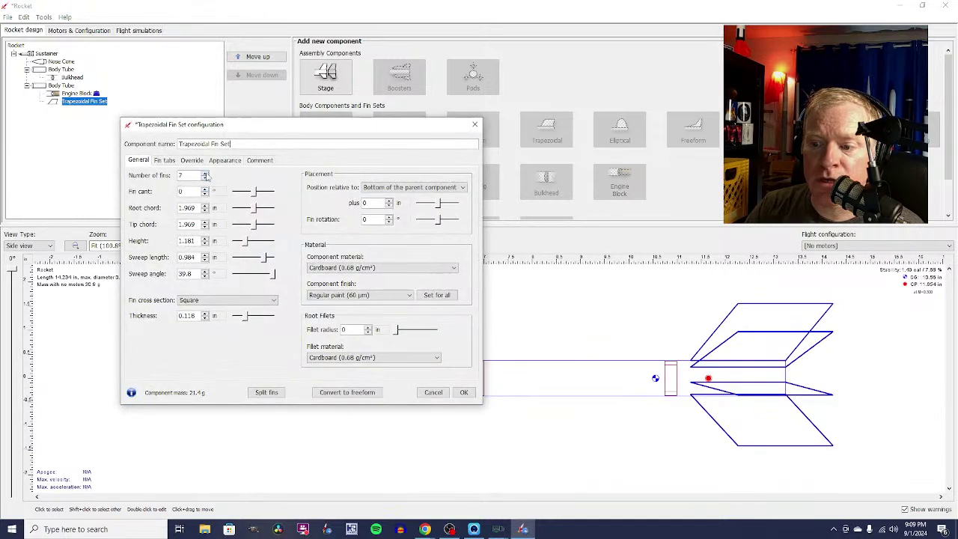
pyautogui.click(206, 174)
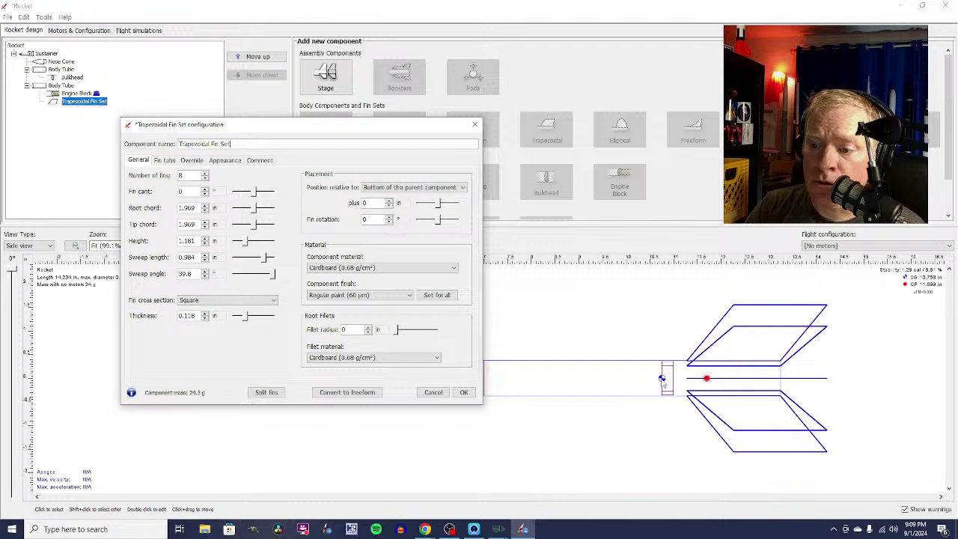
# Change the fin set's component material to Balsa (0.17 g/cm³).
pyautogui.click(449, 267)
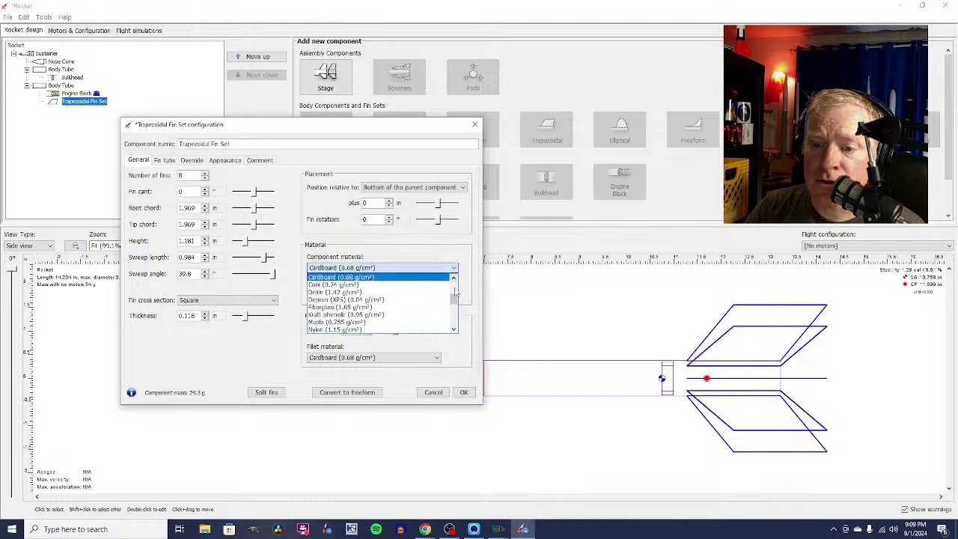
pyautogui.scroll(3, 455, 292)
pyautogui.click(419, 286)
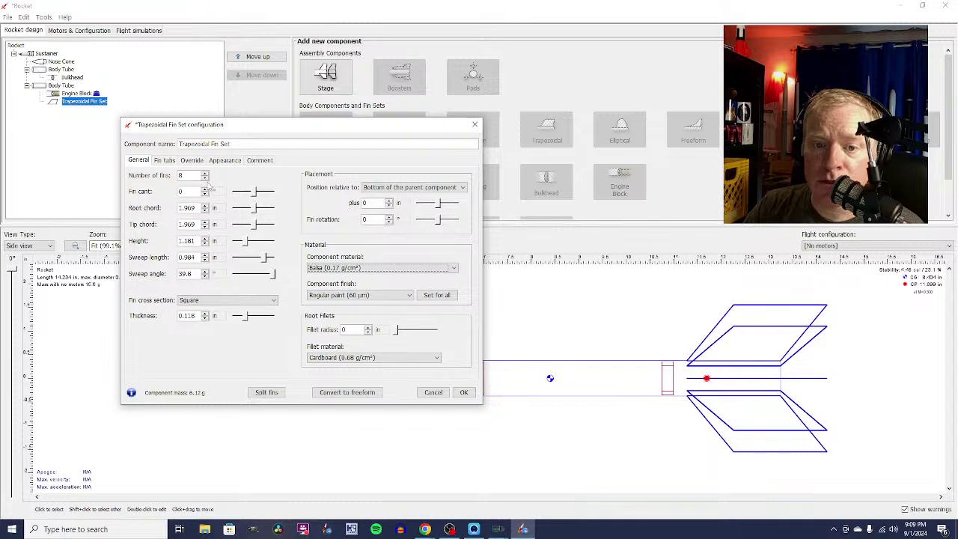
# Reduce the number of fins to 3 and accept the fin set's configuration.
pyautogui.click(205, 178)
pyautogui.click(205, 178)
pyautogui.click(206, 178)
pyautogui.click(205, 178)
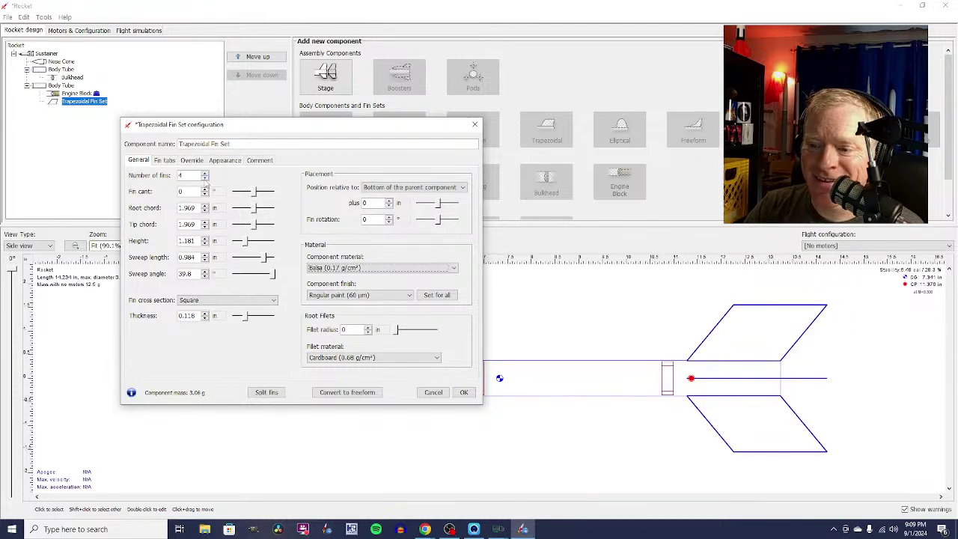
pyautogui.click(205, 178)
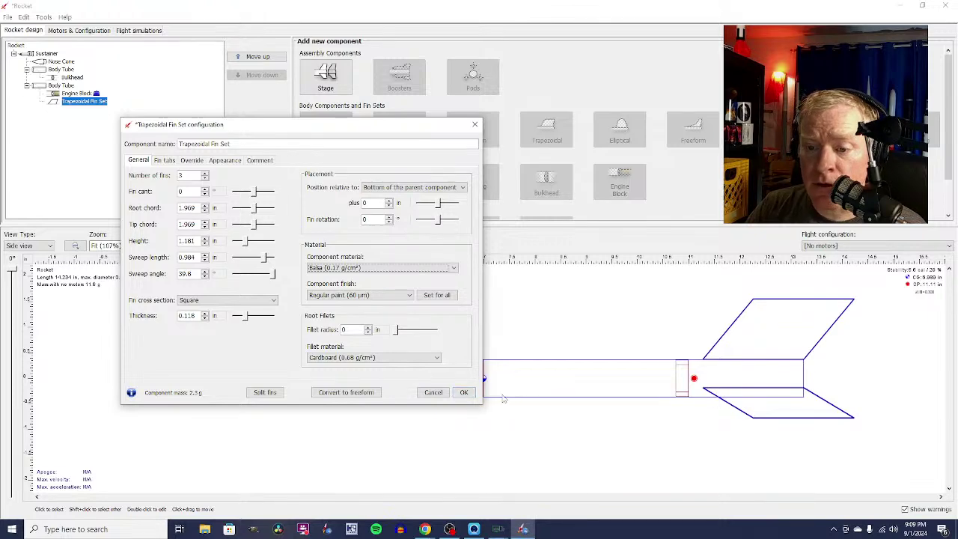
pyautogui.click(463, 393)
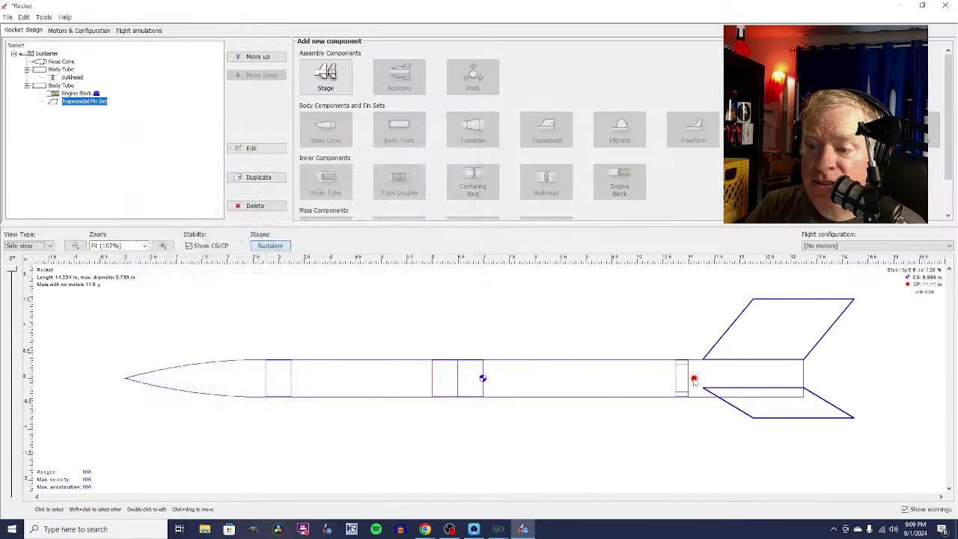
pyautogui.click(694, 380)
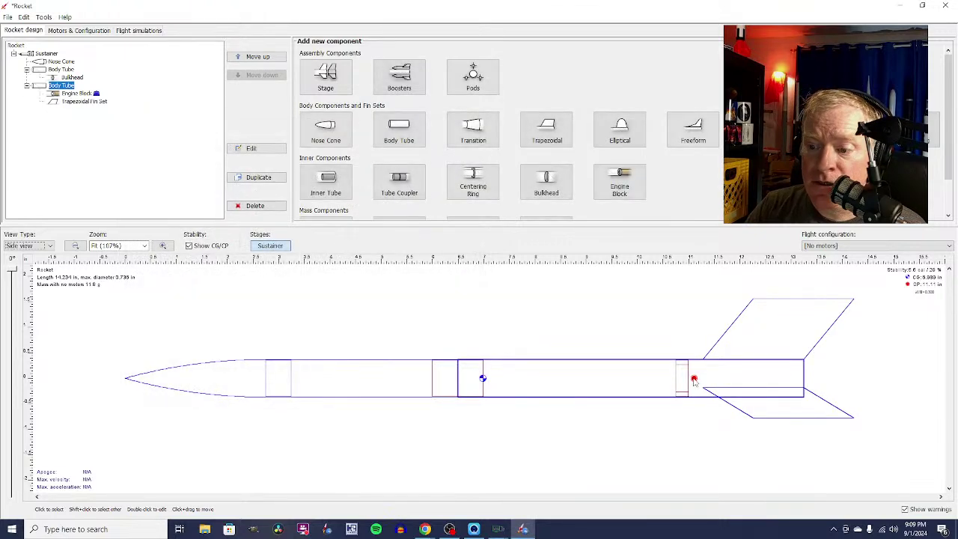
pyautogui.click(483, 383)
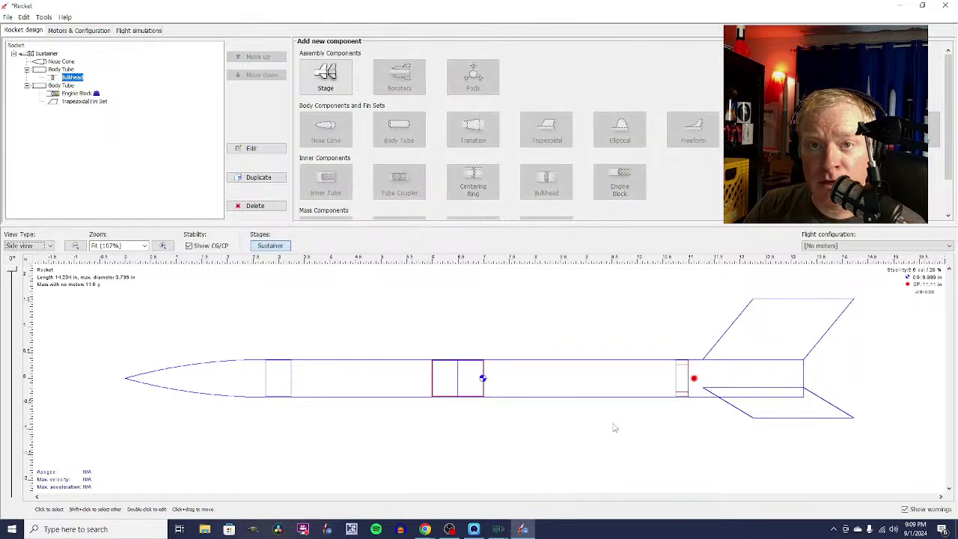
# Open the trapezoidal fin set's configuration and set the number of fins to 4.
pyautogui.click(780, 340)
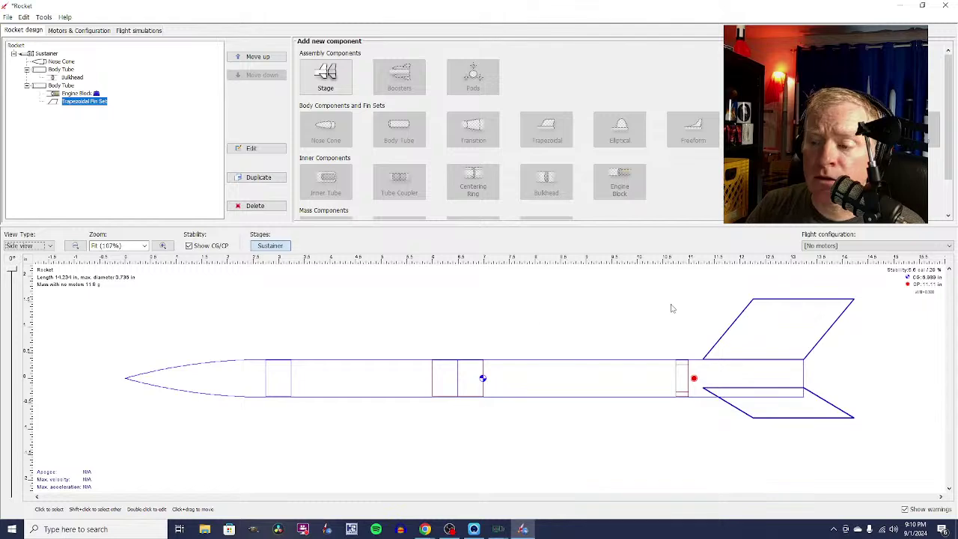
pyautogui.doubleClick(799, 332)
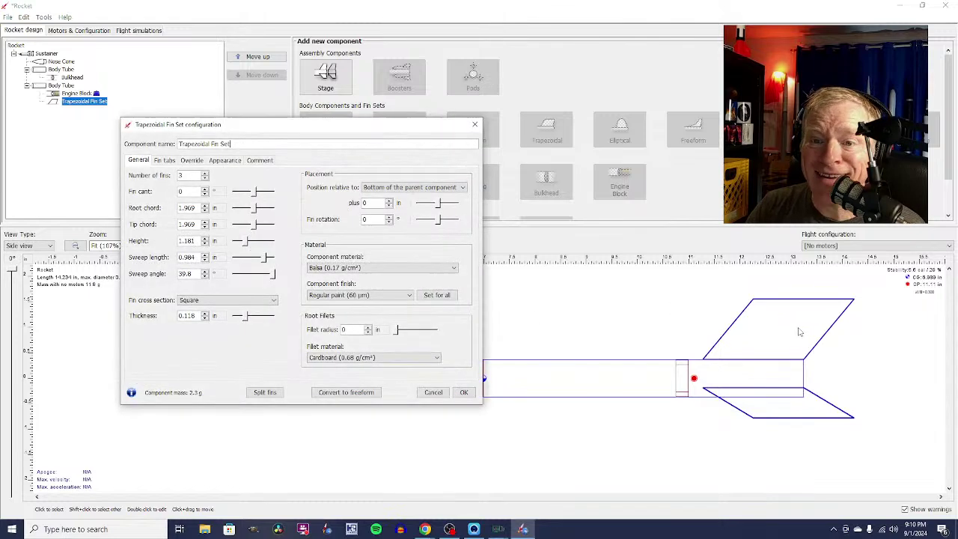
pyautogui.click(205, 173)
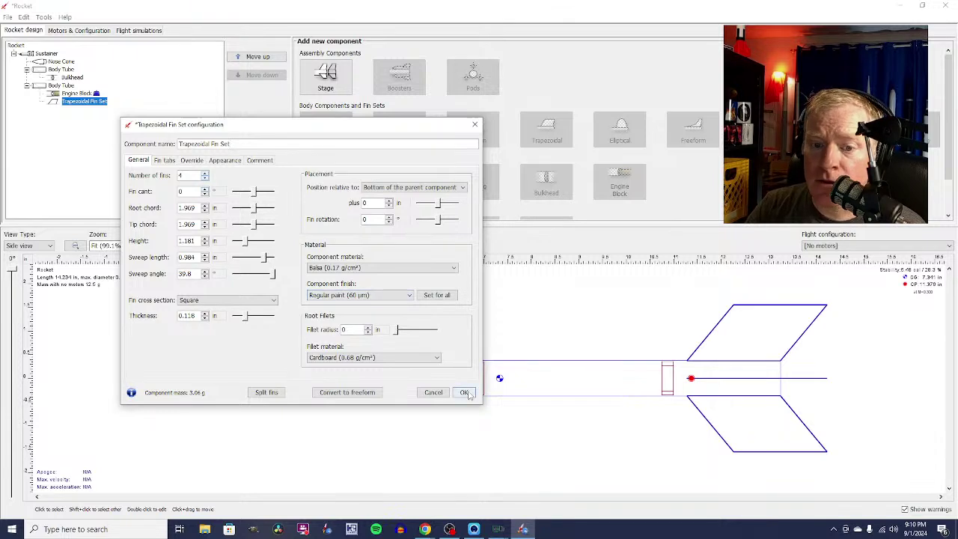
# Set the fins' root chord to 2 in and tip chord to 1.75 in.
pyautogui.doubleClick(188, 208)
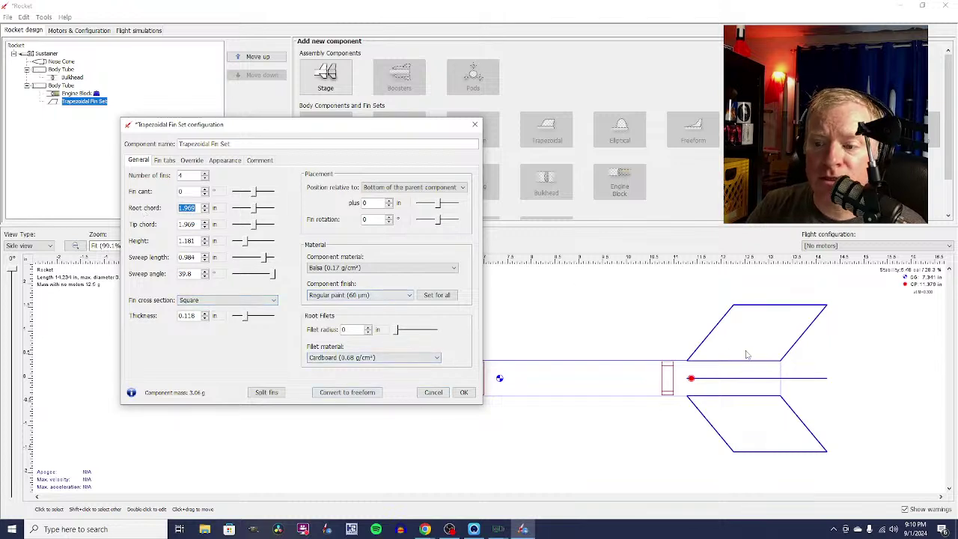
pyautogui.click(691, 362)
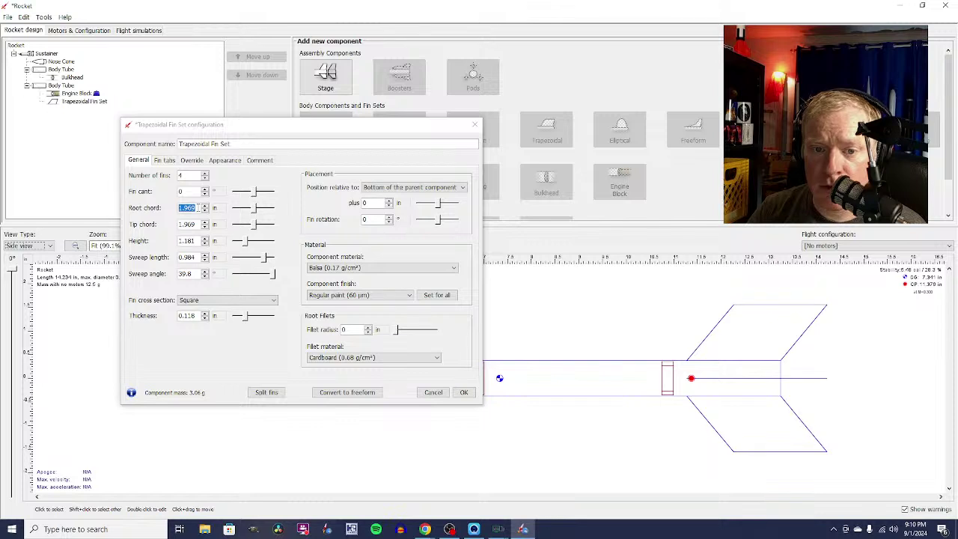
pyautogui.click(198, 209)
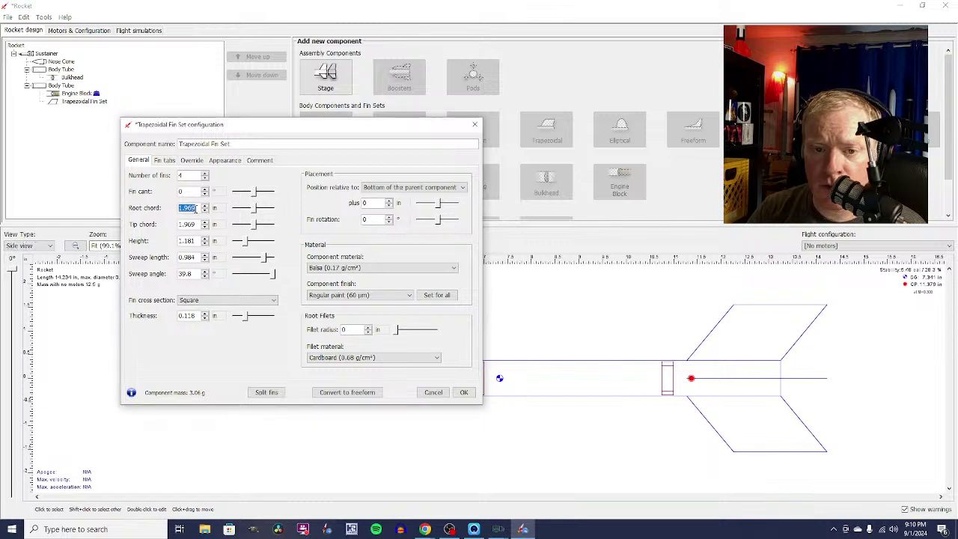
pyautogui.write('2')
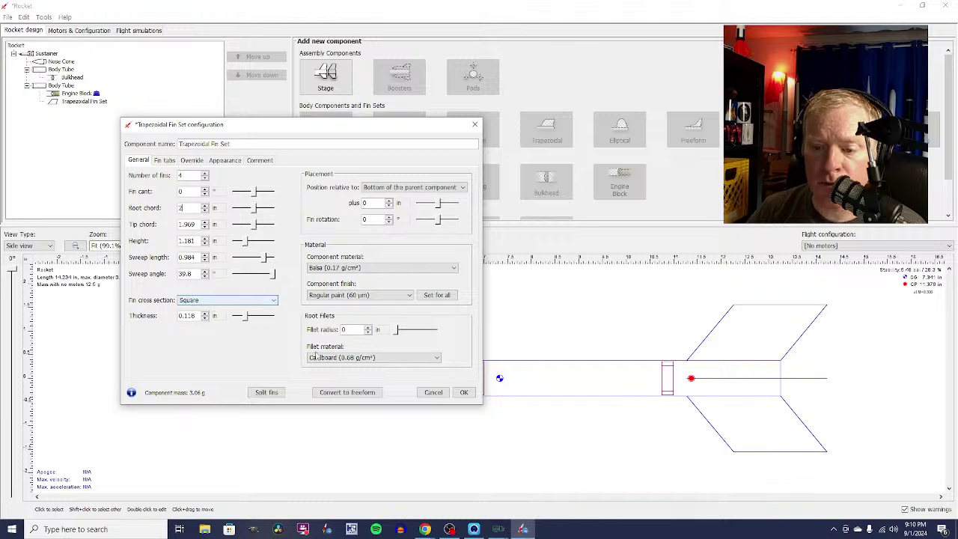
pyautogui.press('Tab')
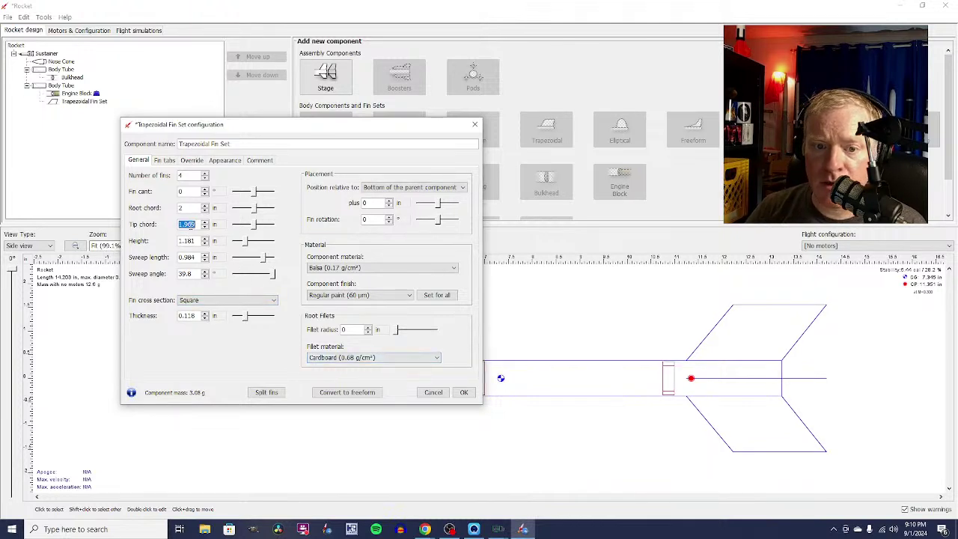
pyautogui.write('1.75')
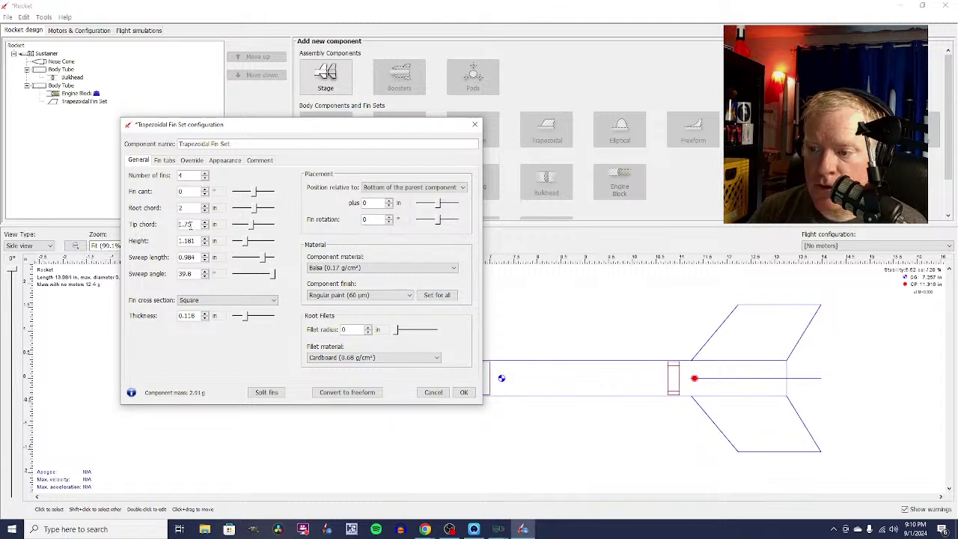
# Set the fins' height to 1.75 in.
pyautogui.click(192, 240)
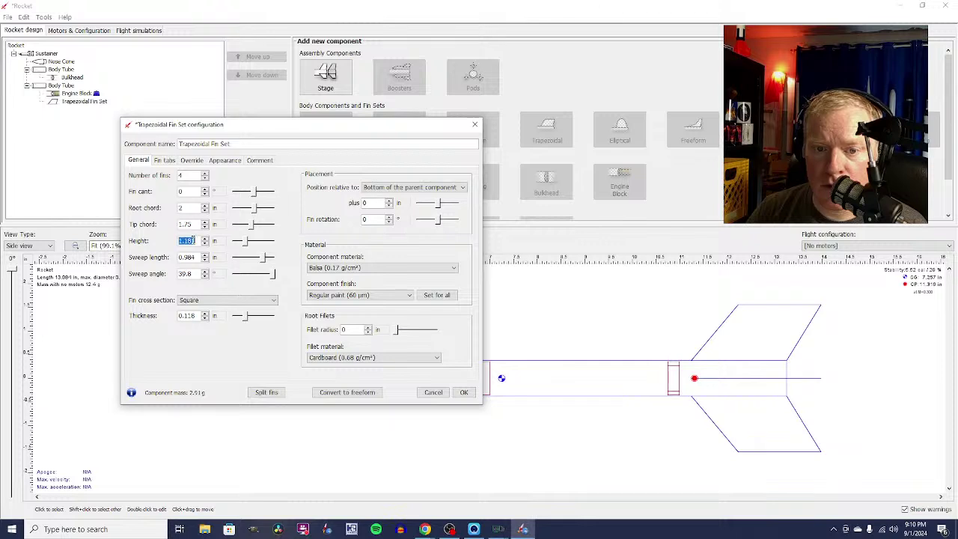
pyautogui.write('1')
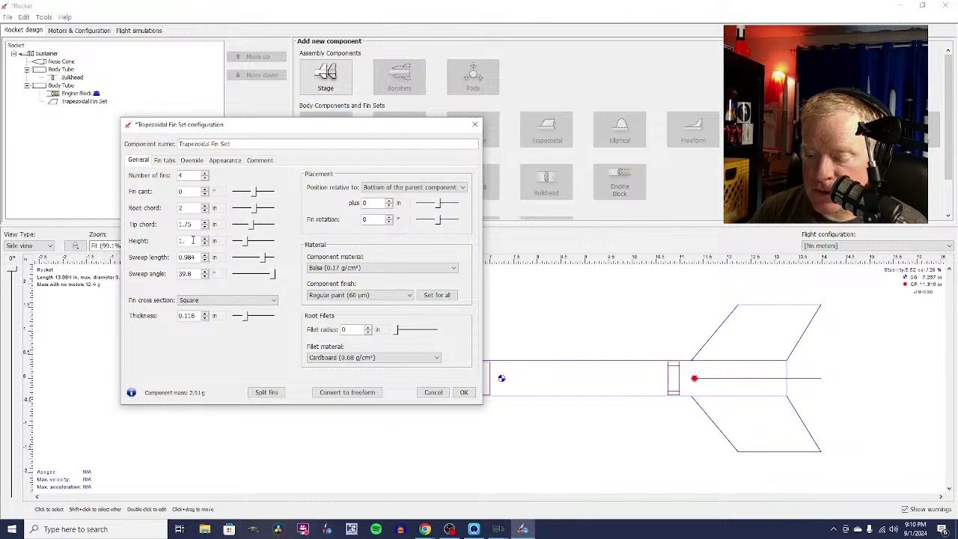
pyautogui.write('.75')
pyautogui.press('Return')
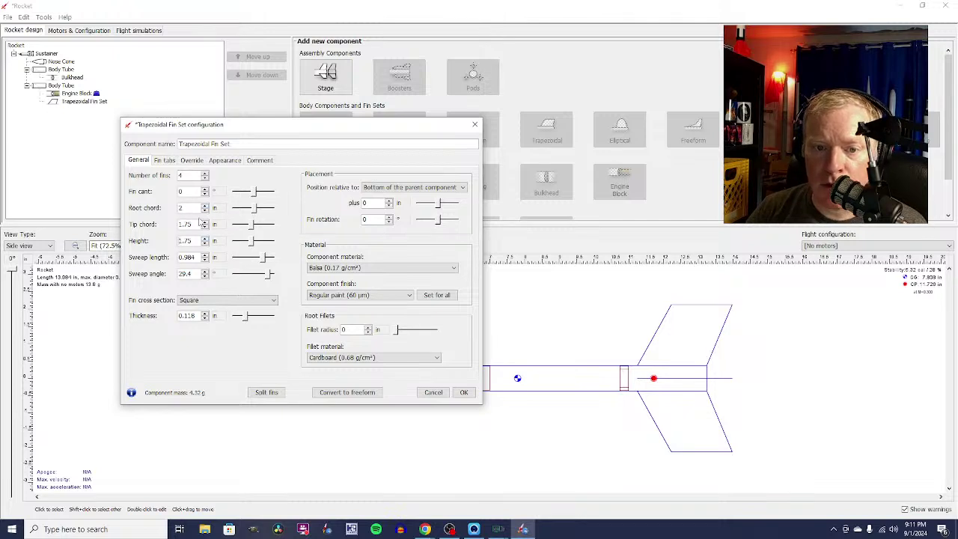
# Move the fin set's configuration dialog clear of the rocket drawing and set the root chord to 1.75 in.
pyautogui.click(190, 208)
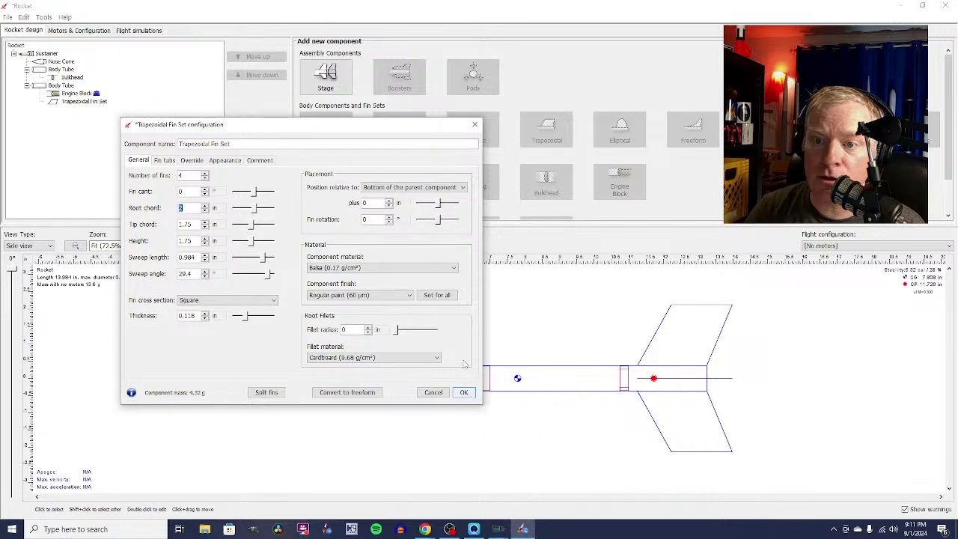
pyautogui.moveTo(387, 129); pyautogui.dragTo(300, 241)
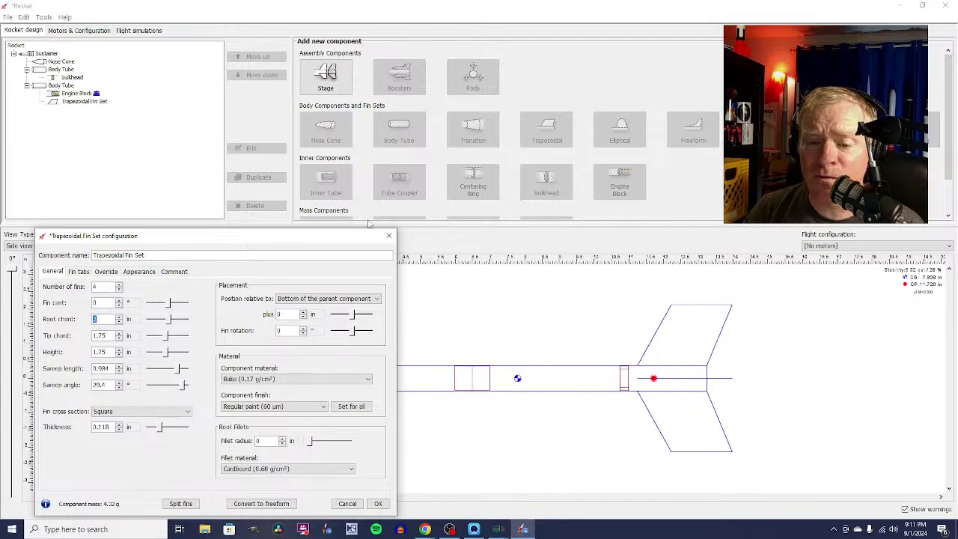
pyautogui.moveTo(290, 238); pyautogui.dragTo(425, 59)
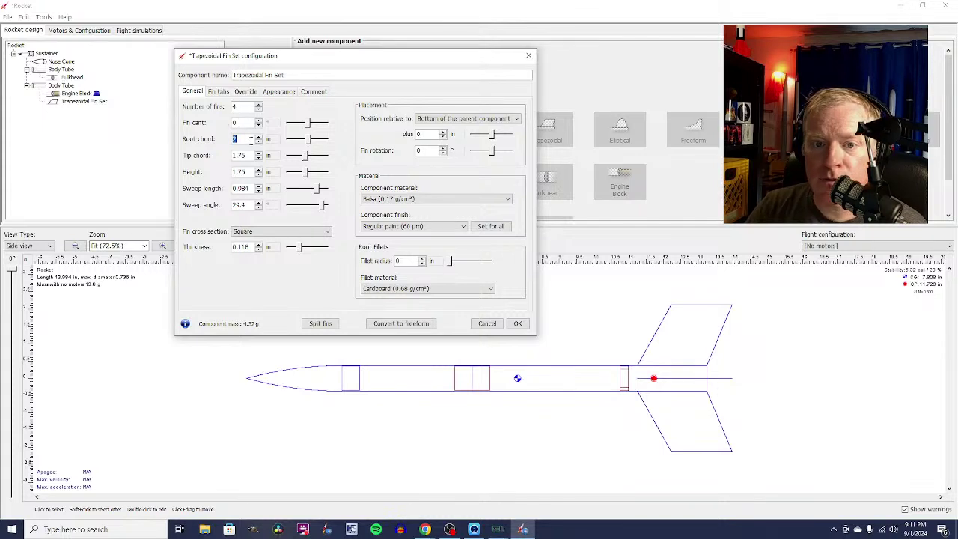
pyautogui.write('1.75')
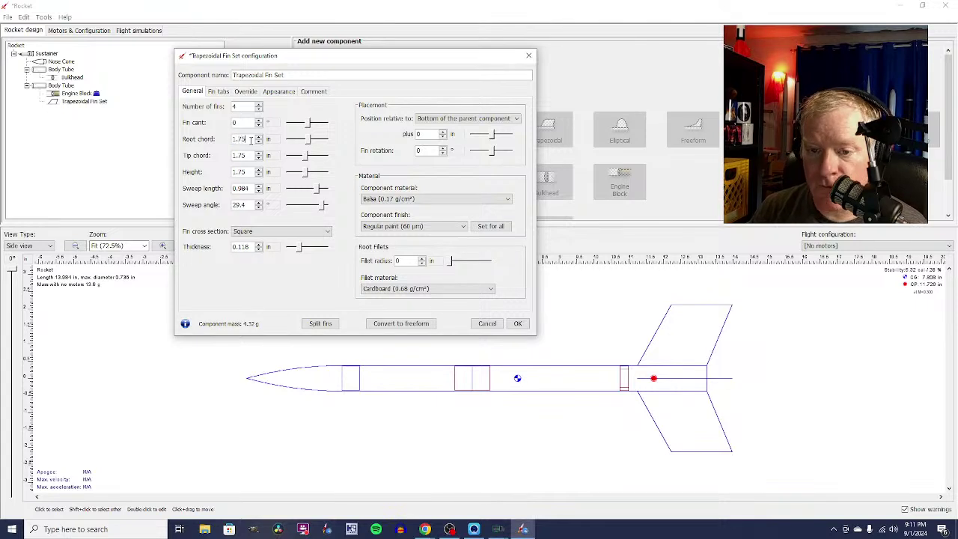
pyautogui.press('Return')
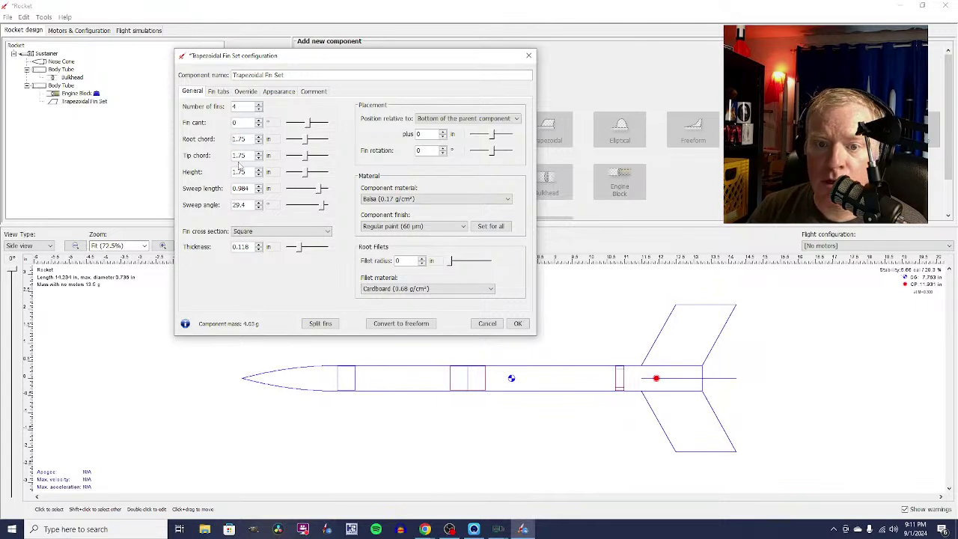
# Set both the tip chord and the height of the fins to 1.5 in.
pyautogui.click(250, 156)
pyautogui.write('1.')
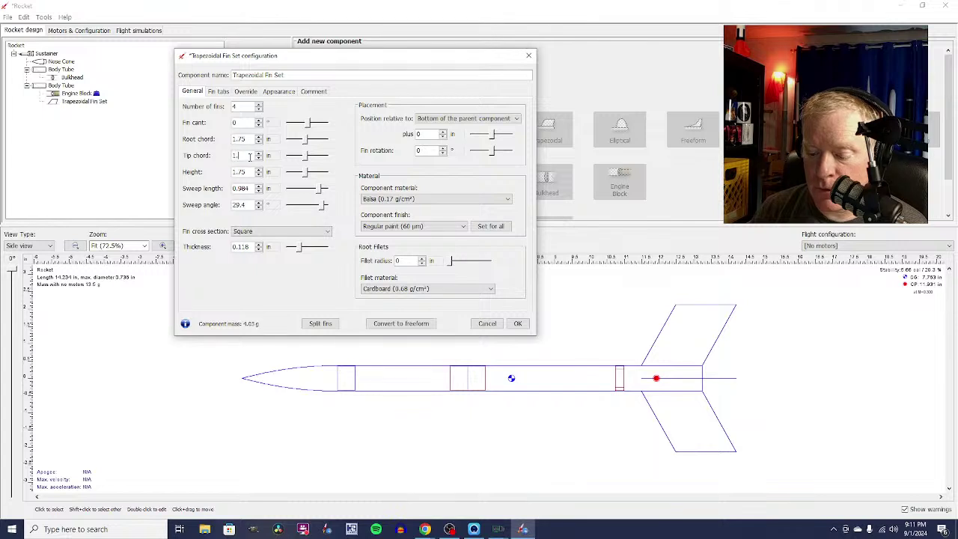
pyautogui.write('5')
pyautogui.press('Return')
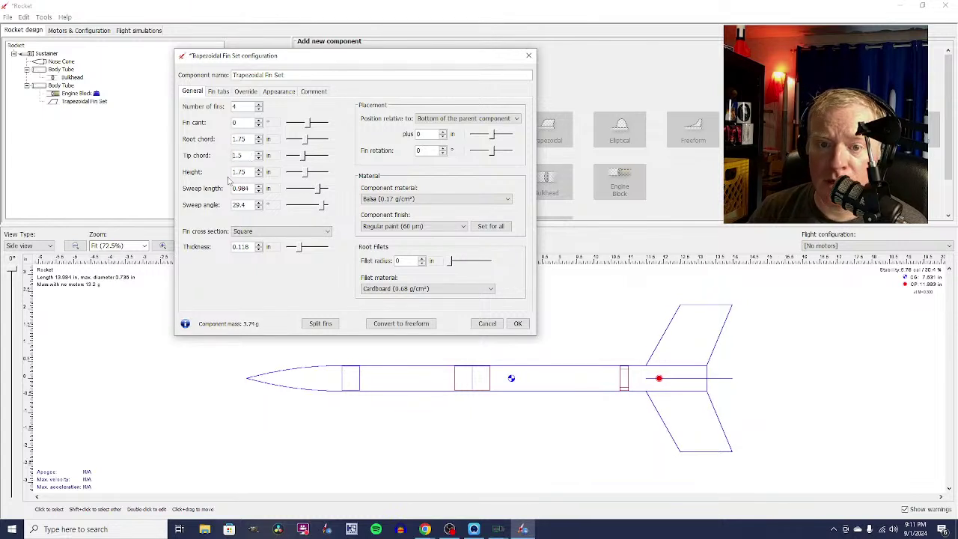
pyautogui.click(246, 172)
pyautogui.write('1')
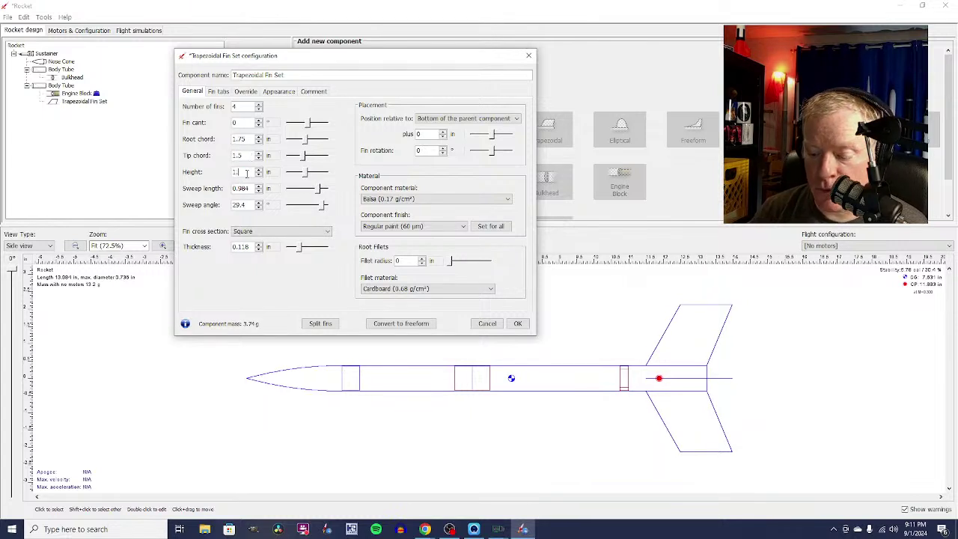
pyautogui.press('Return')
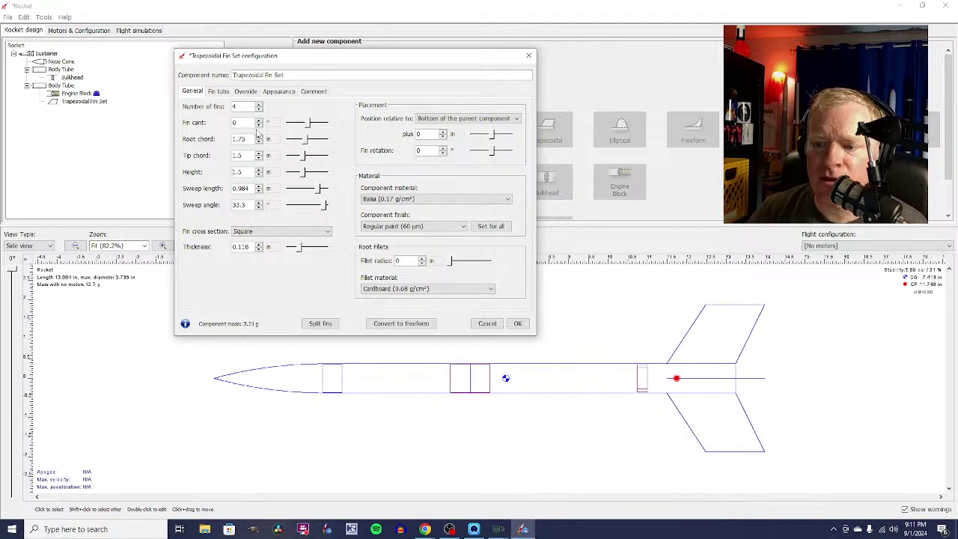
# Accept the fin set dimensions and make the C6-7 motor configuration active for the rocket.
pyautogui.click(251, 138)
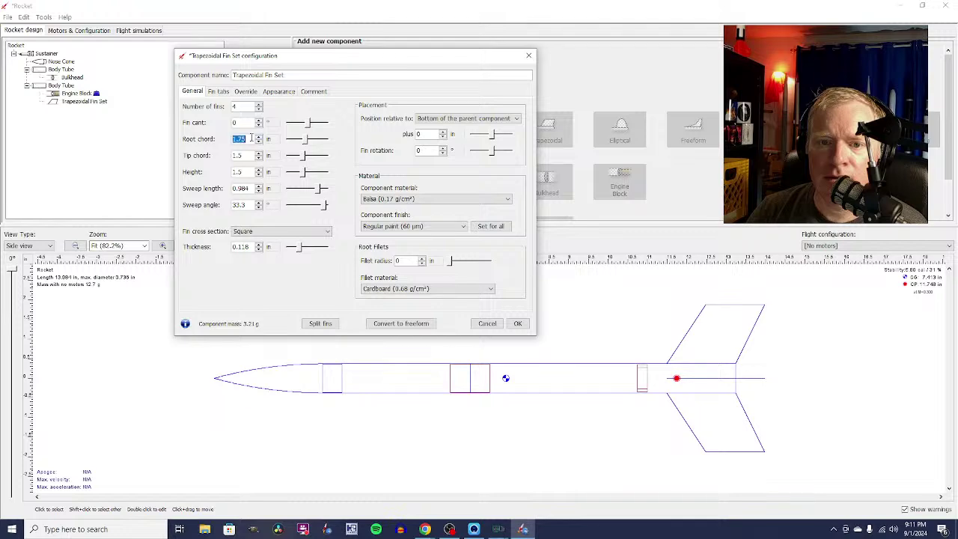
pyautogui.click(518, 324)
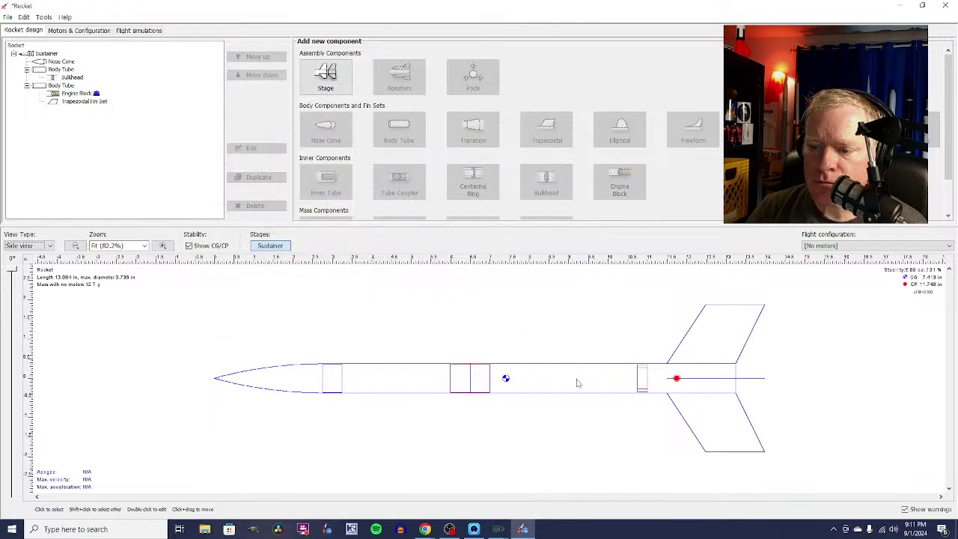
pyautogui.click(575, 381)
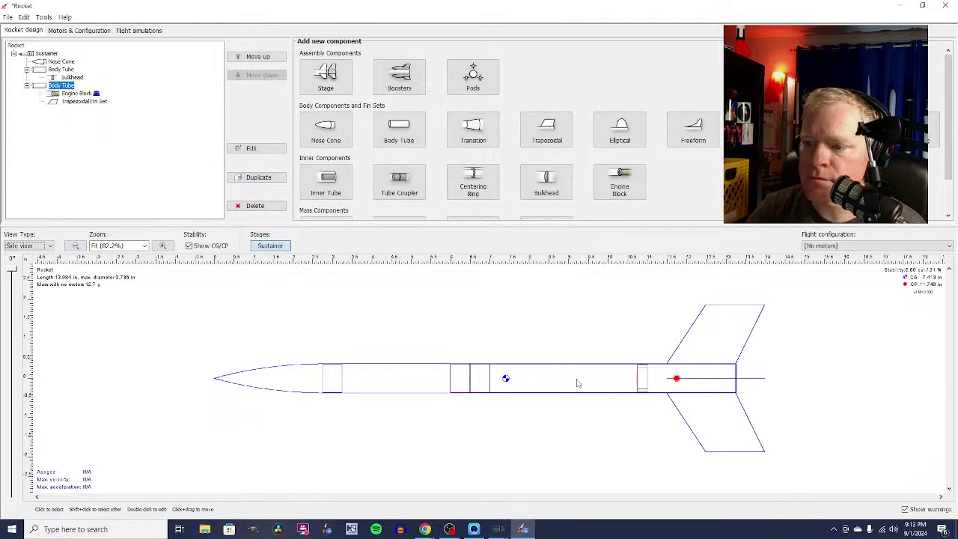
pyautogui.click(81, 31)
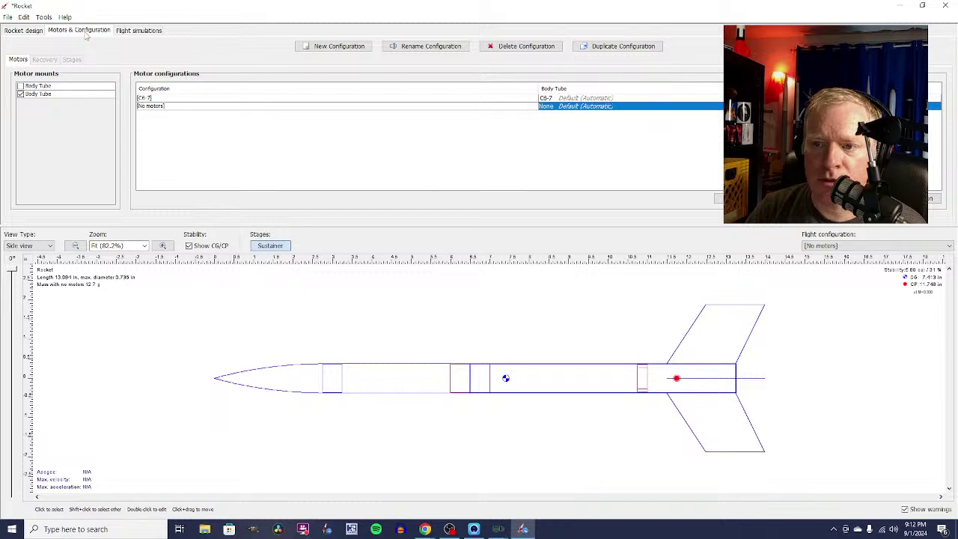
pyautogui.click(554, 98)
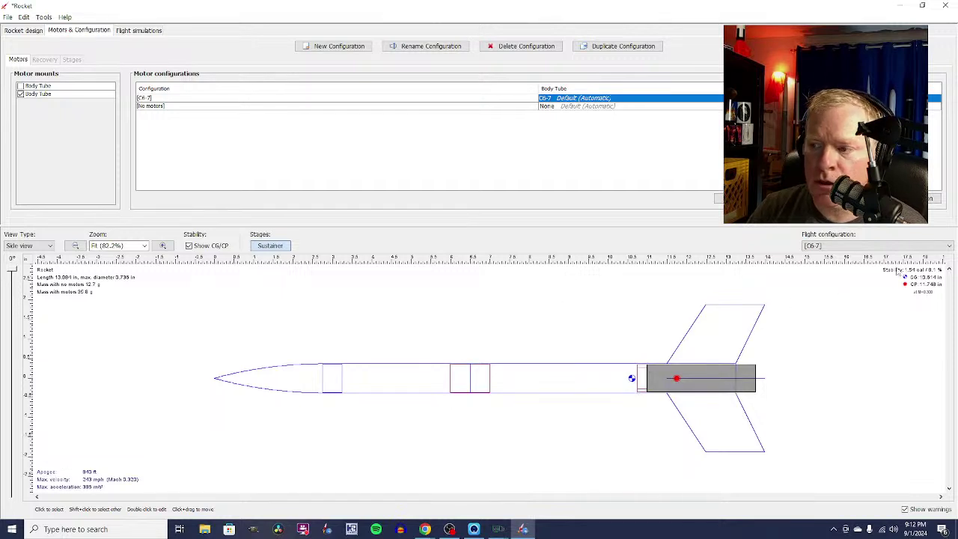
# Return to the rocket design and examine the centre of gravity and centre of pressure relative to the rear body tube and fins.
pyautogui.click(12, 32)
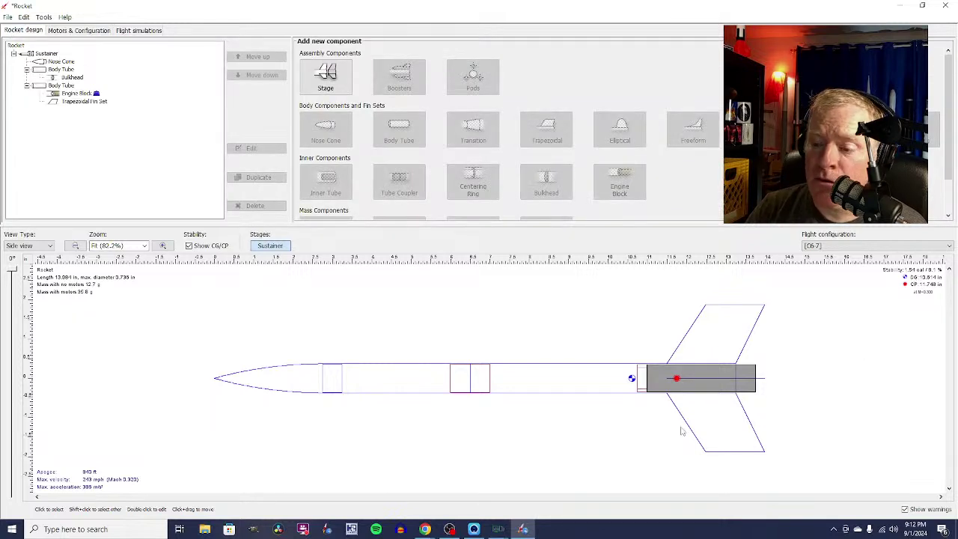
pyautogui.click(631, 379)
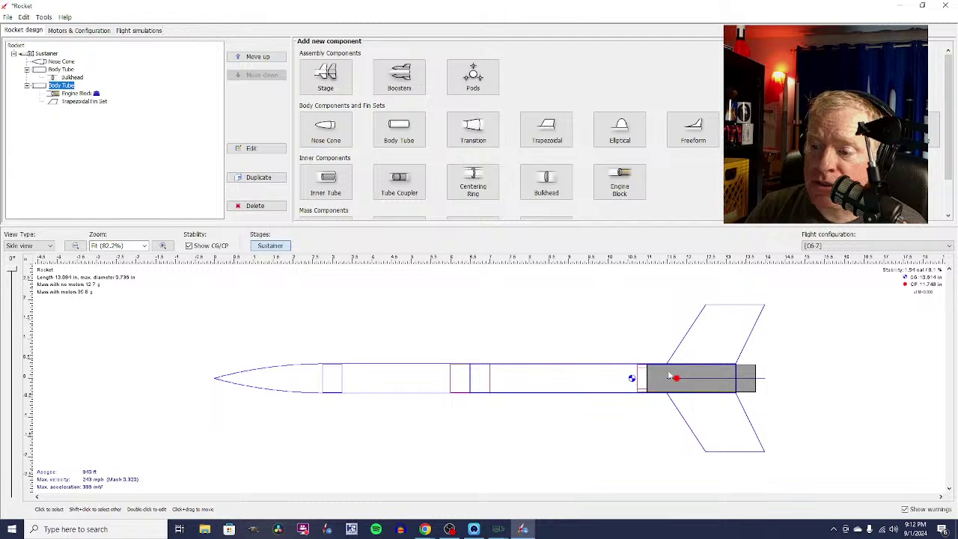
pyautogui.click(721, 344)
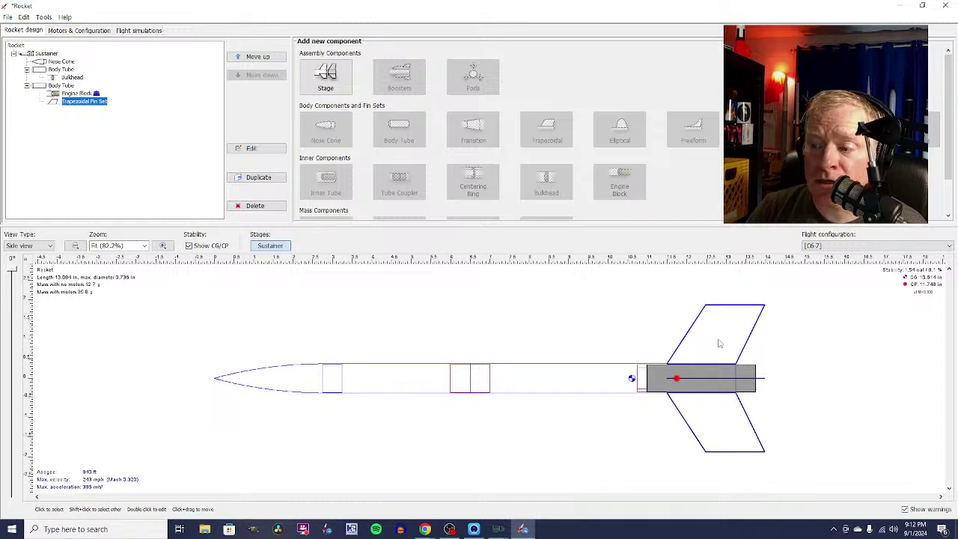
pyautogui.click(496, 381)
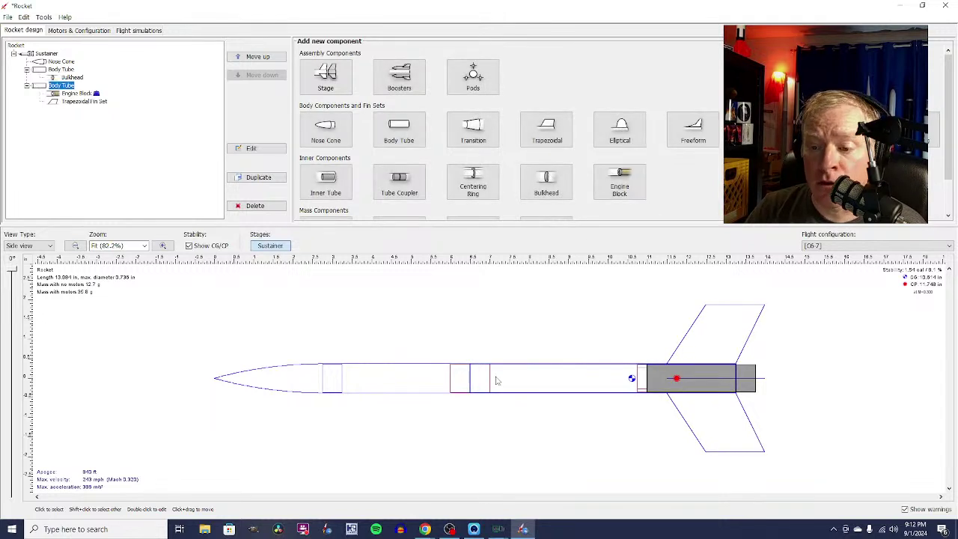
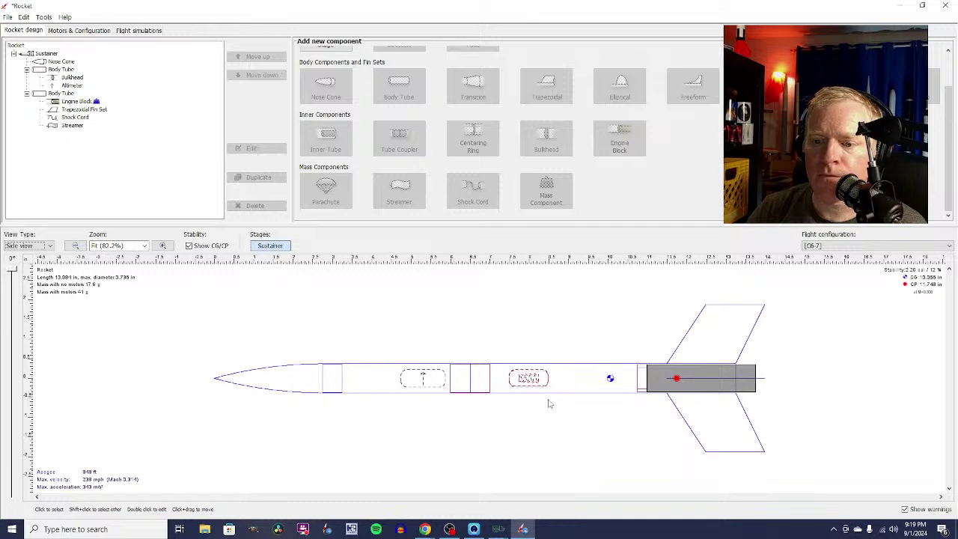
# Delete the existing streamer from the rear body tube.
pyautogui.click(550, 388)
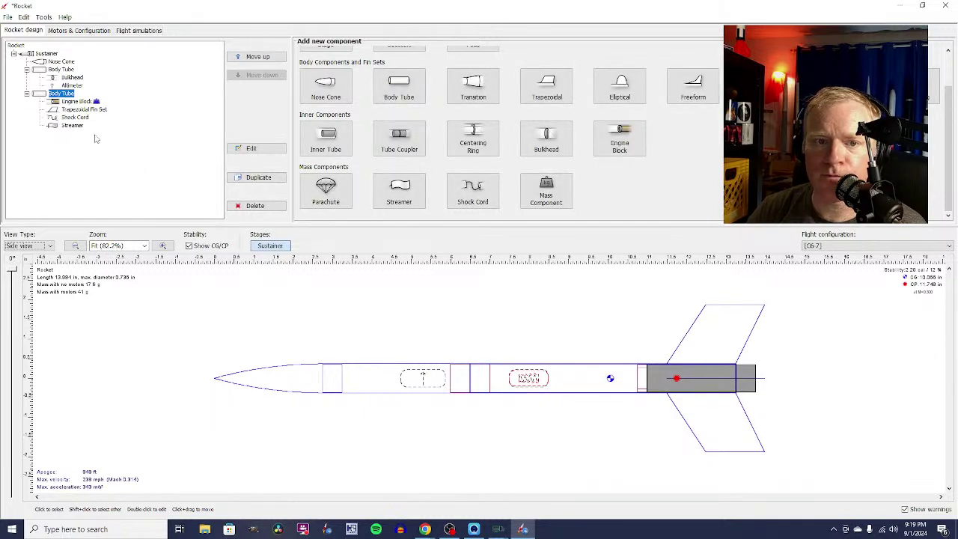
pyautogui.click(71, 126)
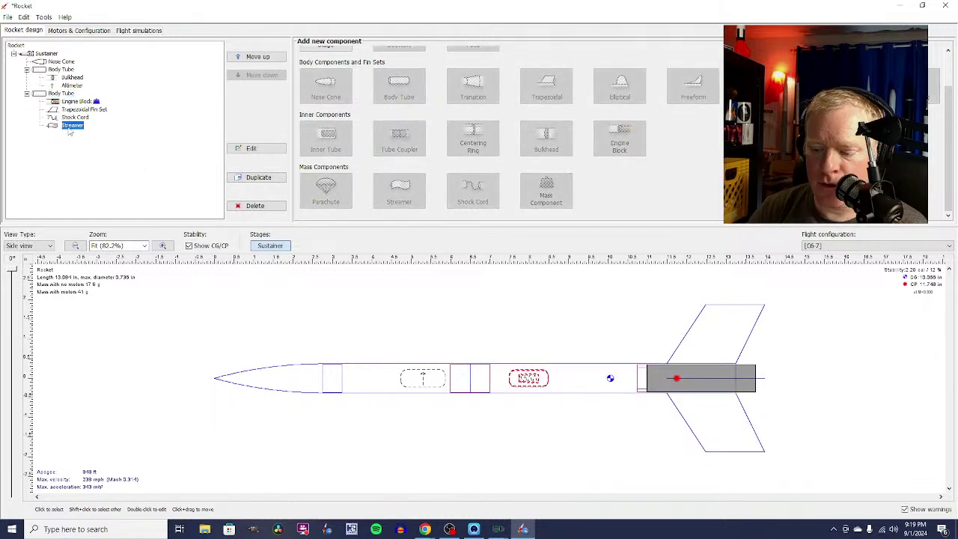
pyautogui.press('Delete')
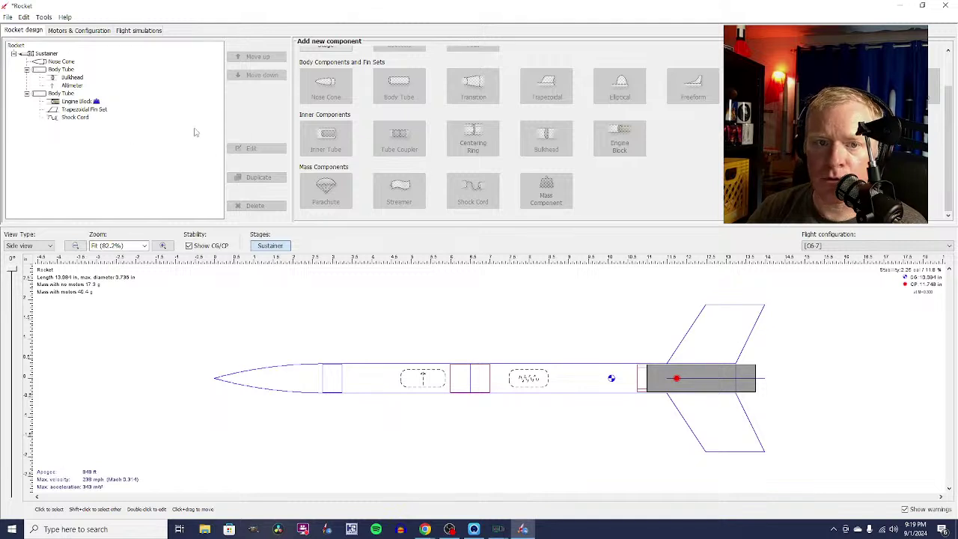
# Add a custom streamer to the rear body tube with a strip length of 20 in and a strip width of 2 in.
pyautogui.click(53, 93)
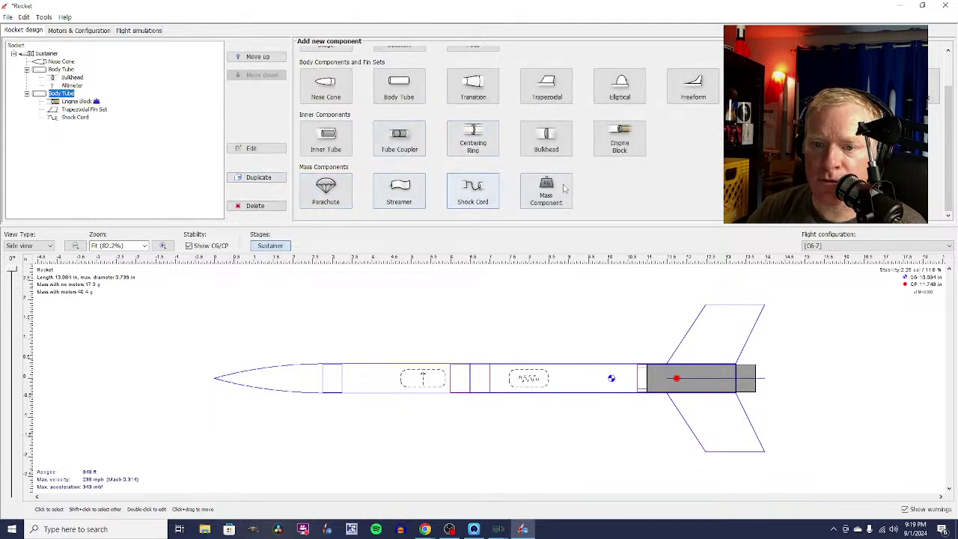
pyautogui.click(388, 193)
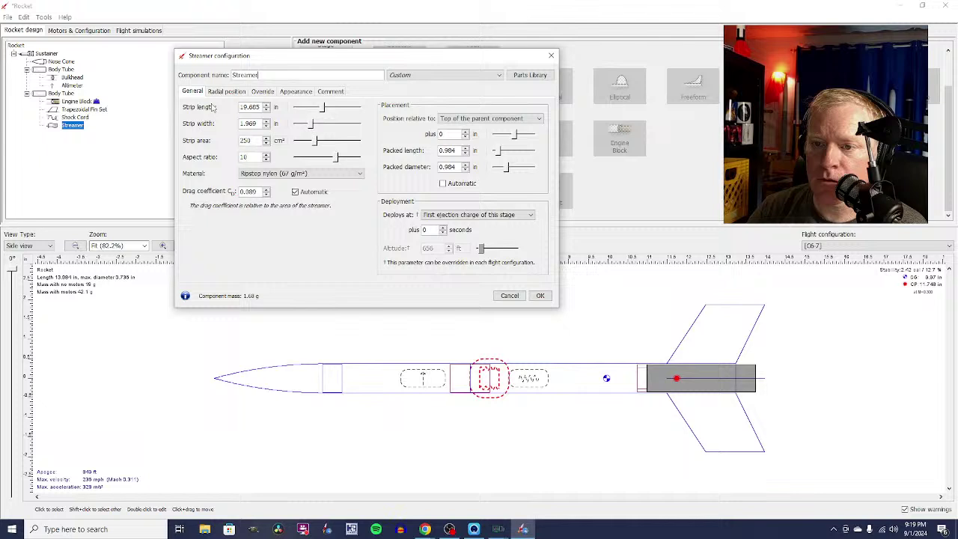
pyautogui.click(876, 404)
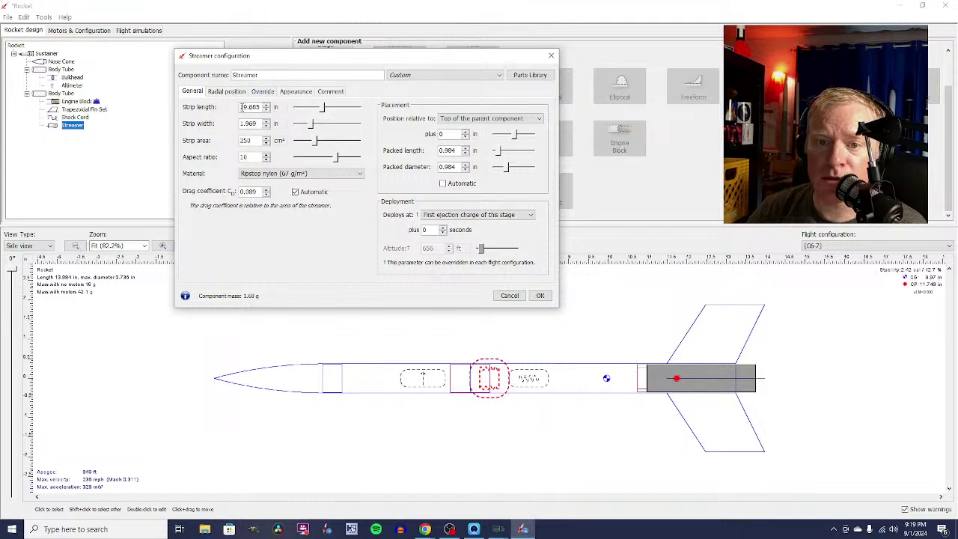
pyautogui.doubleClick(241, 107)
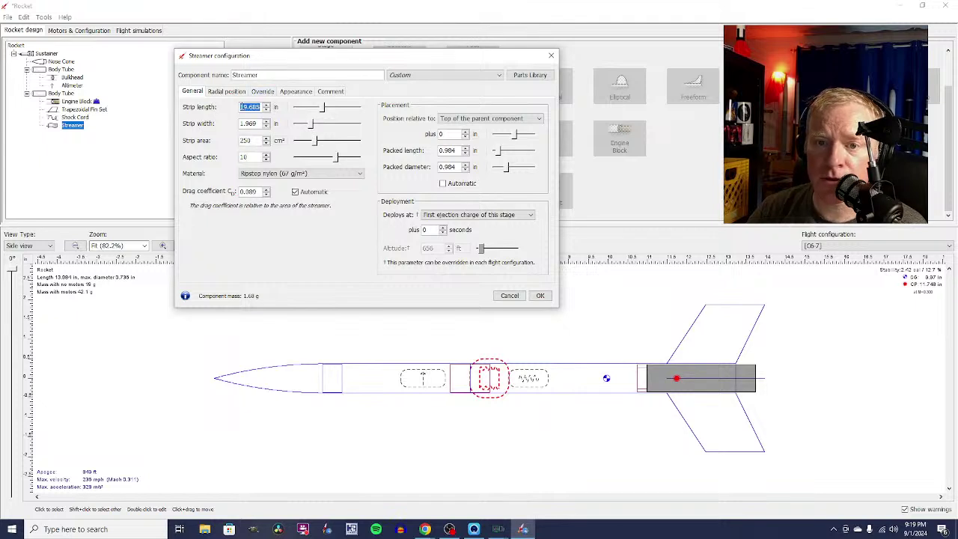
pyautogui.write('20')
pyautogui.press('Tab')
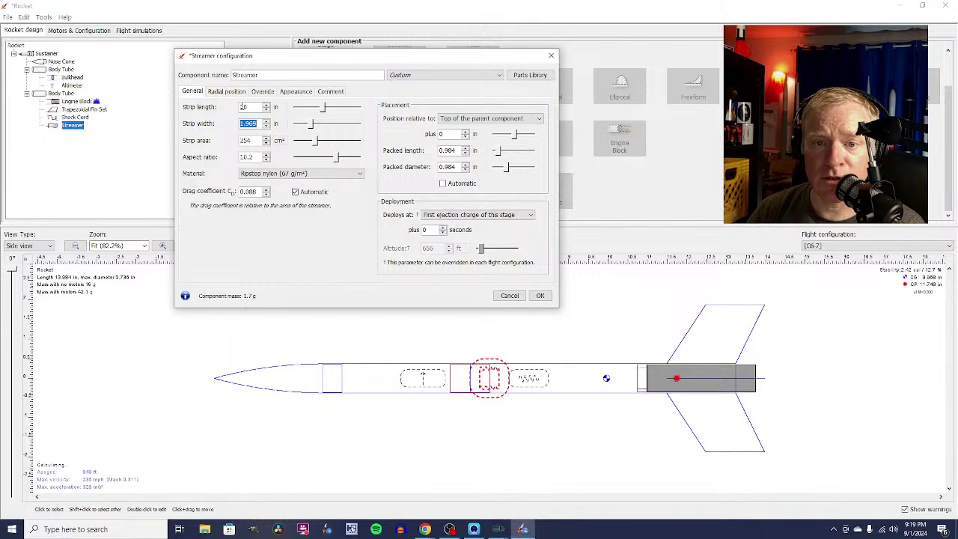
pyautogui.write('2')
pyautogui.press('Tab')
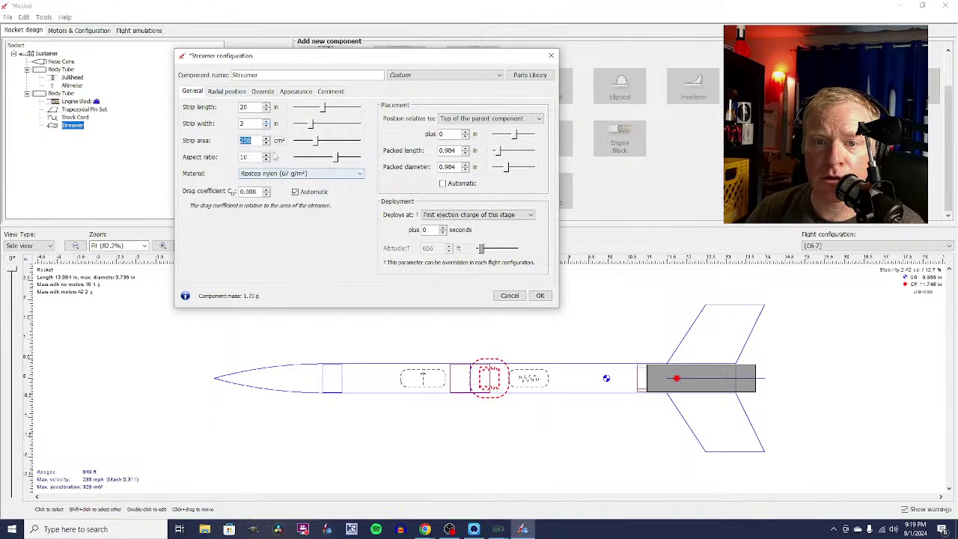
# Set the streamer's packed diameter to 0.4 in and shift it aft to the shock cord's position, accepting the configuration.
pyautogui.click(447, 166)
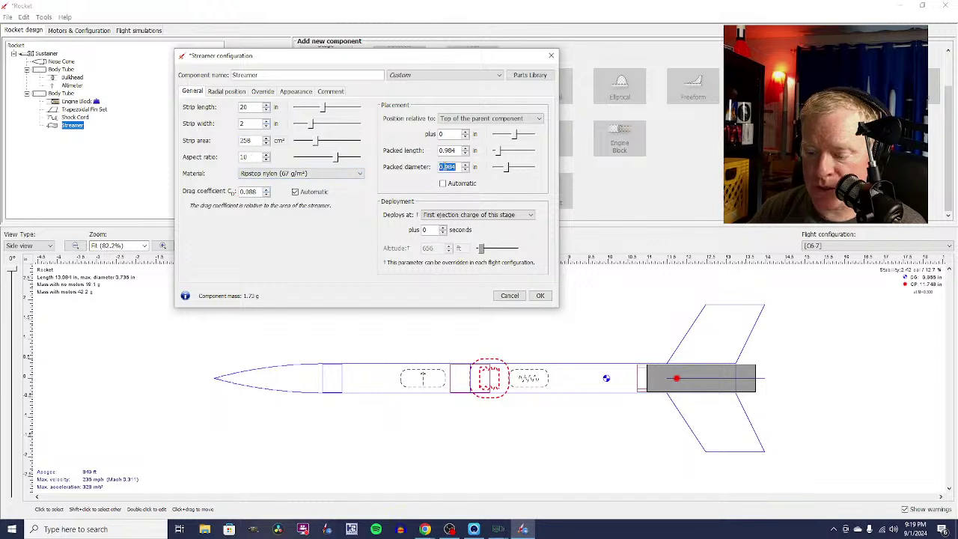
pyautogui.write('1')
pyautogui.press('BackSpace')
pyautogui.write('0.5')
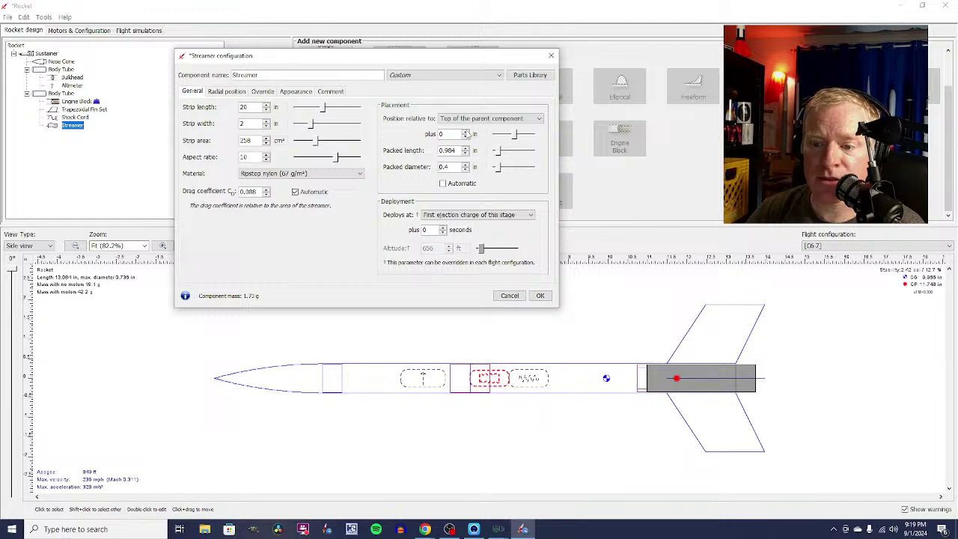
pyautogui.click(540, 296)
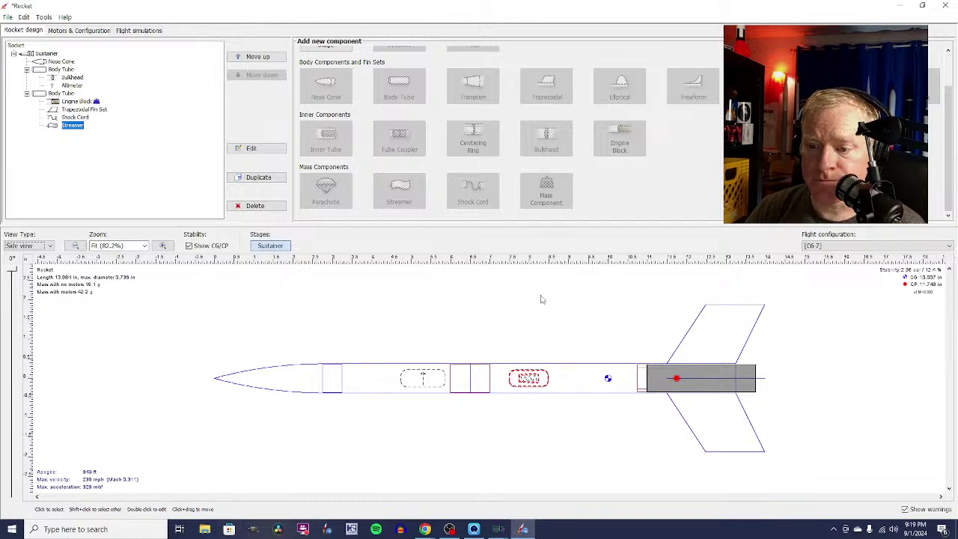
# Add a launch lug to the rear body tube using the Estes LL-2A, 2321 preset (1/8 x 1.25").
pyautogui.click(558, 387)
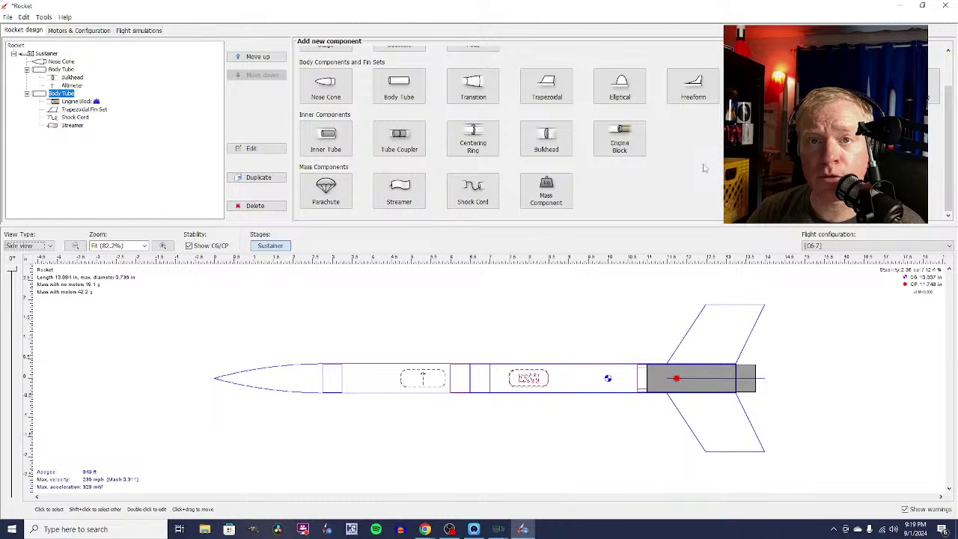
pyautogui.scroll(3, 712, 170)
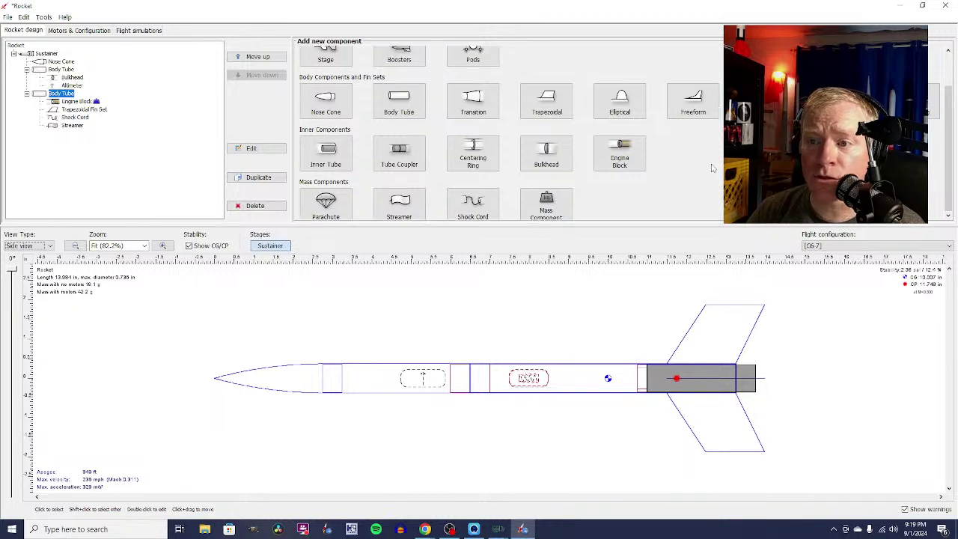
pyautogui.scroll(-3, 712, 176)
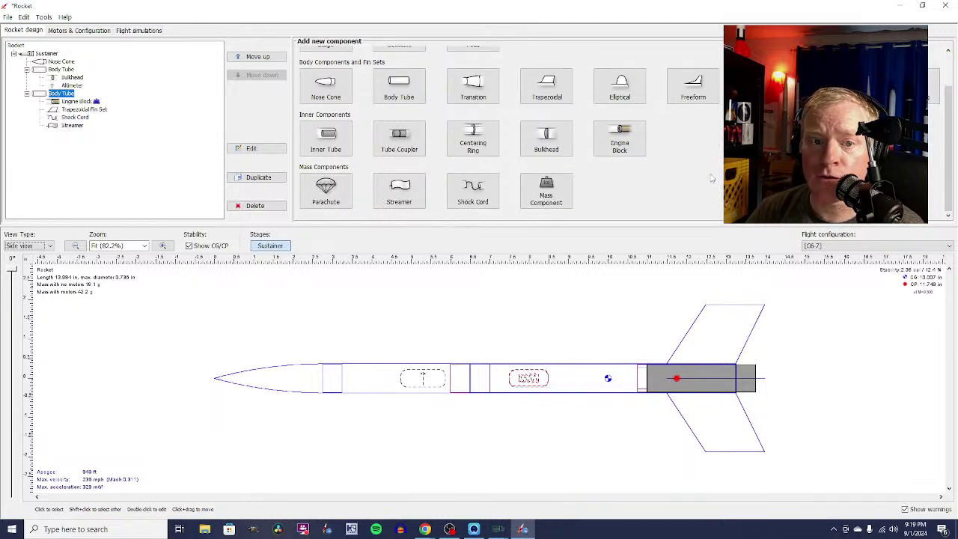
pyautogui.scroll(2, 712, 178)
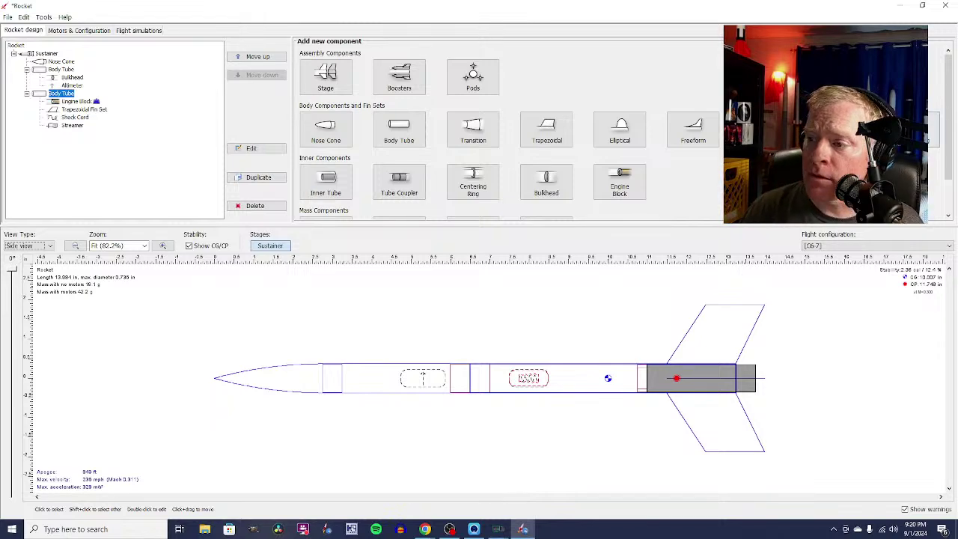
pyautogui.click(767, 129)
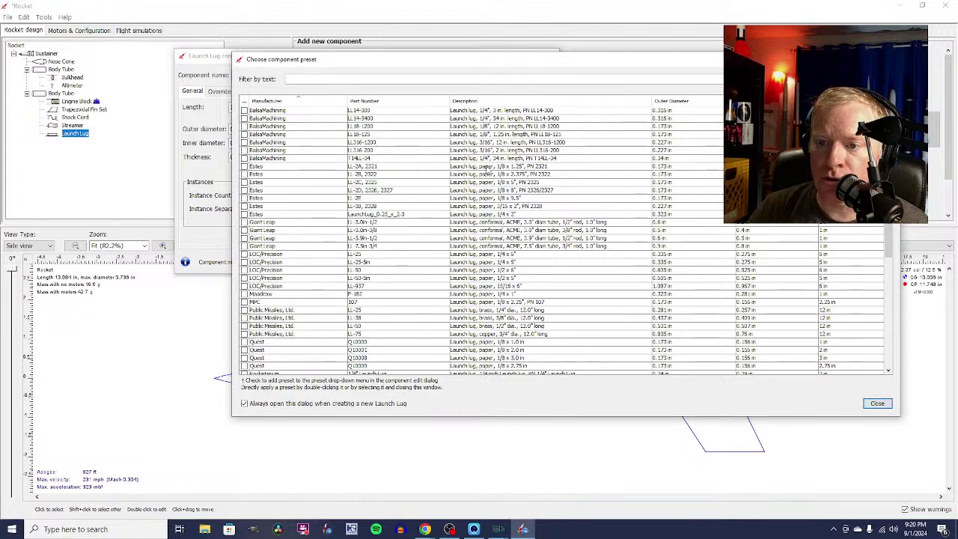
pyautogui.click(490, 166)
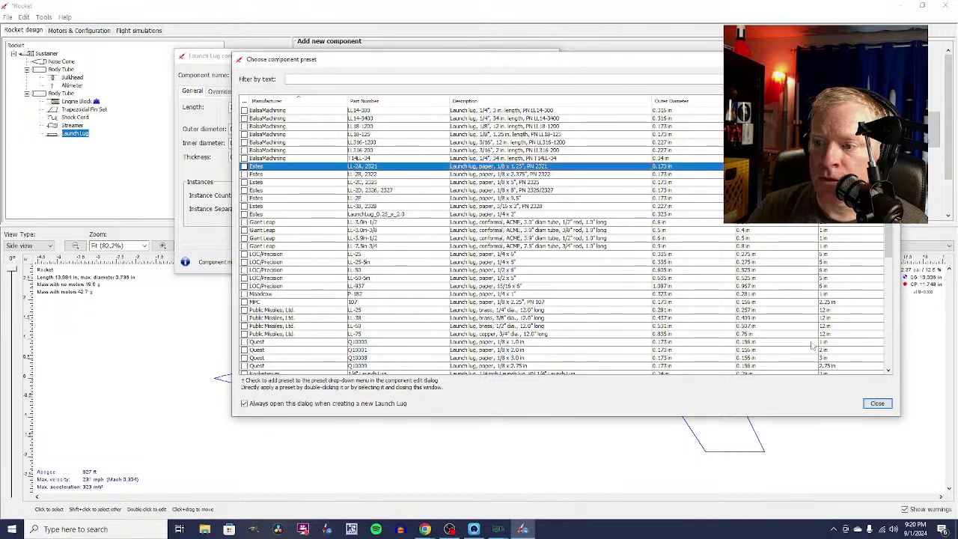
pyautogui.click(877, 404)
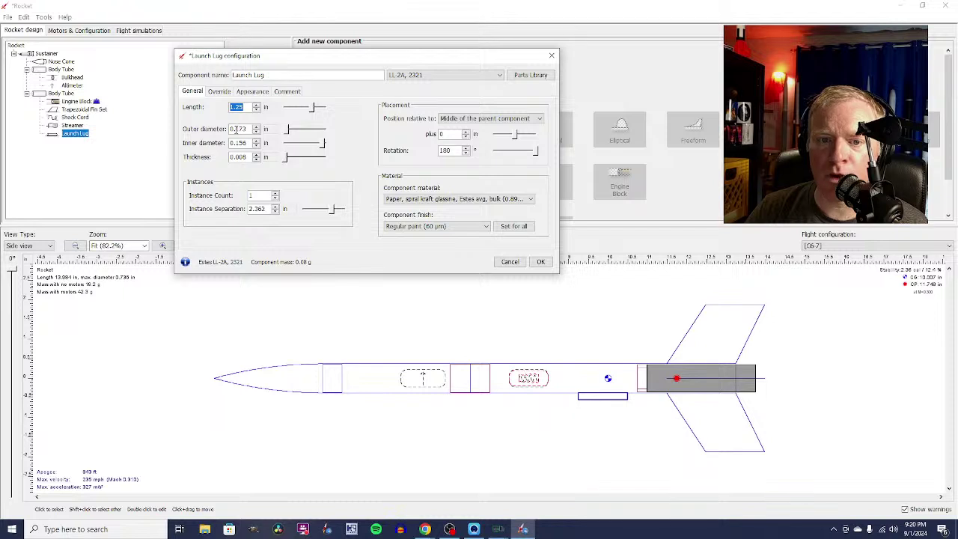
# Set the launch lug's length to 1 in and its rotation to 45°, and accept the configuration.
pyautogui.write('1')
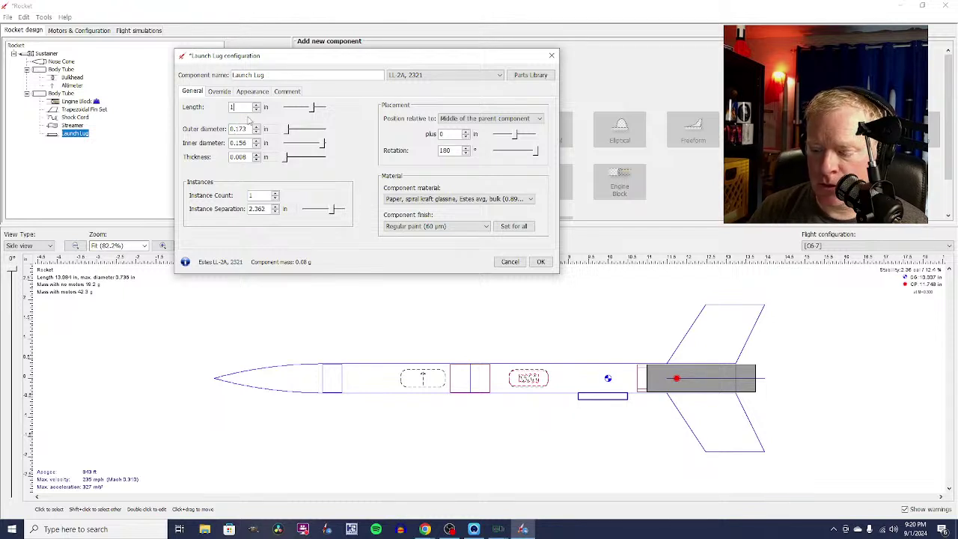
pyautogui.press('Return')
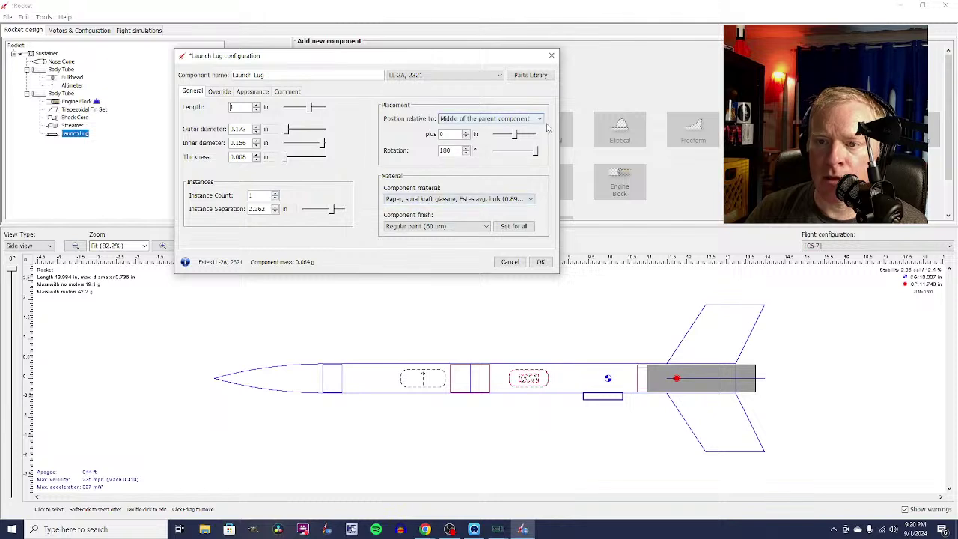
pyautogui.click(487, 119)
pyautogui.click(369, 96)
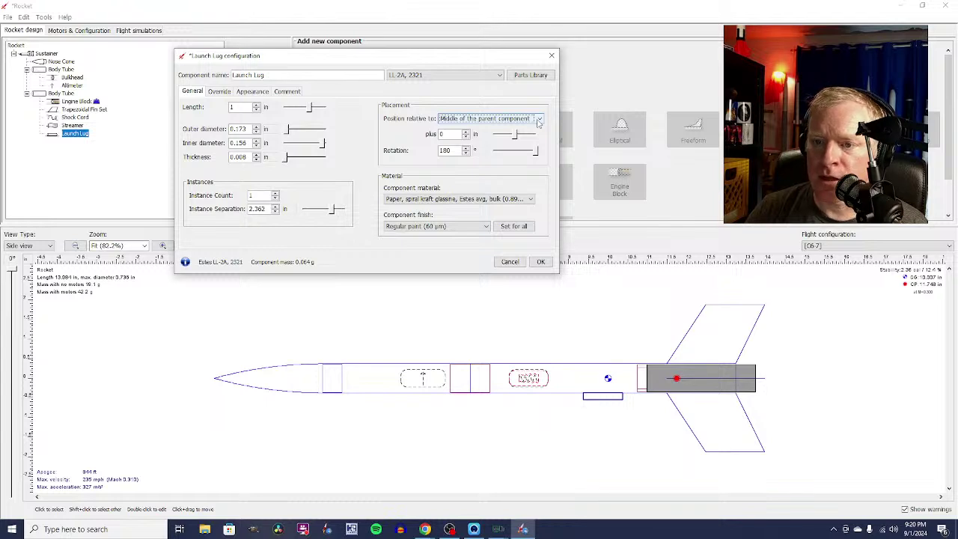
pyautogui.doubleClick(445, 150)
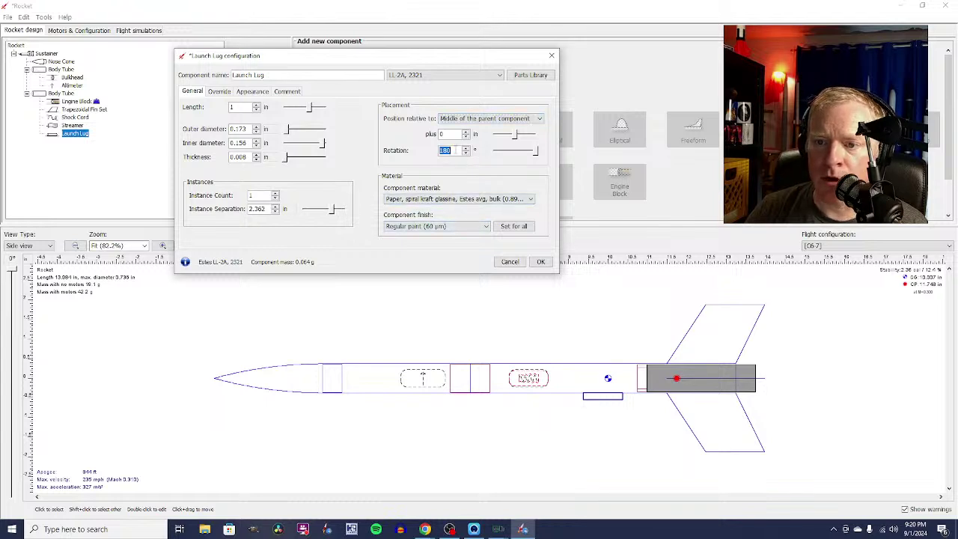
pyautogui.press('Return')
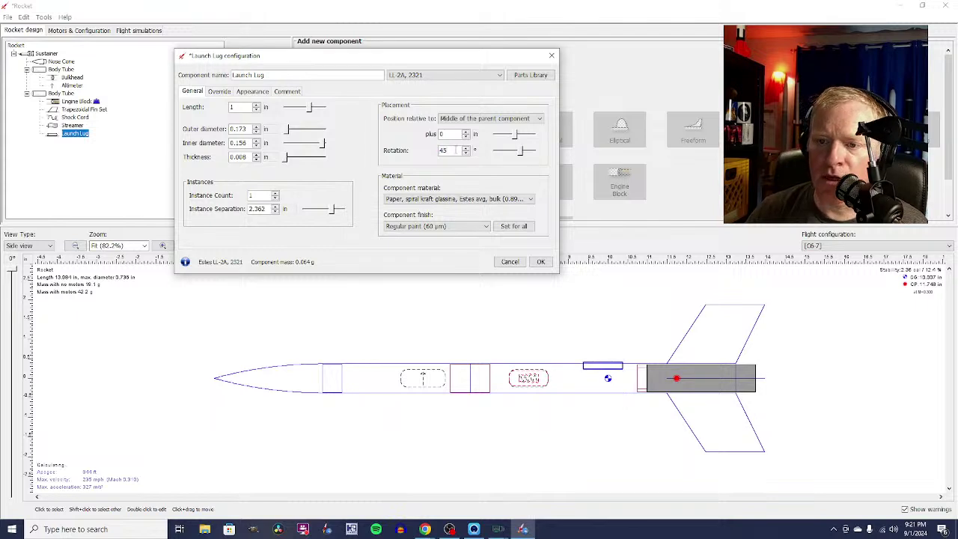
pyautogui.click(540, 262)
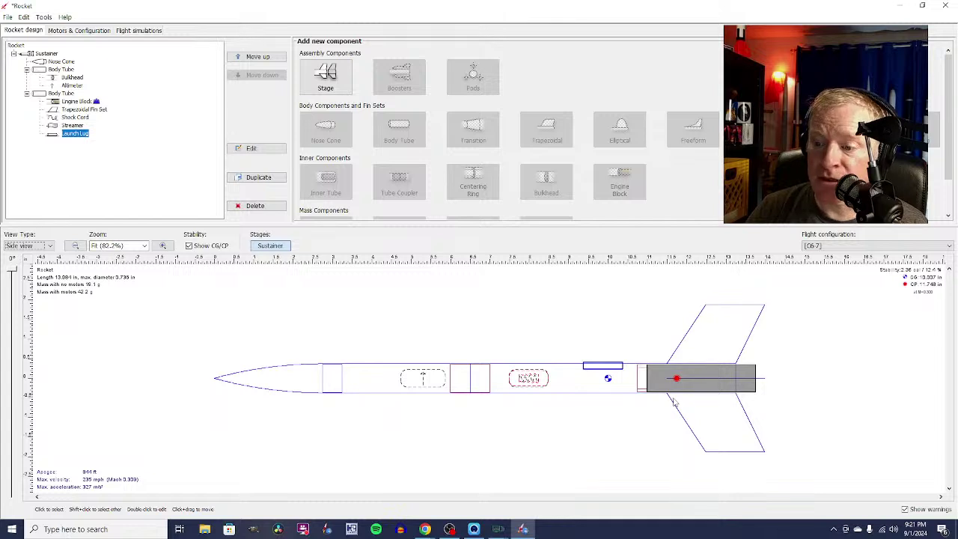
# Inspect the bulkhead joint between the body tubes, and examine the 3D Finished rocket's fins and CG/CP markers.
pyautogui.click(488, 382)
pyautogui.click(490, 384)
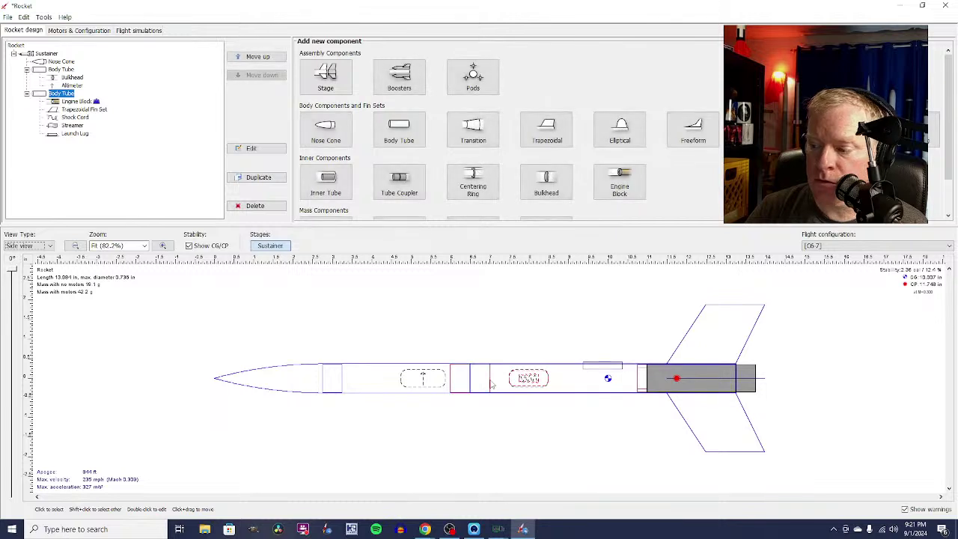
pyautogui.click(467, 379)
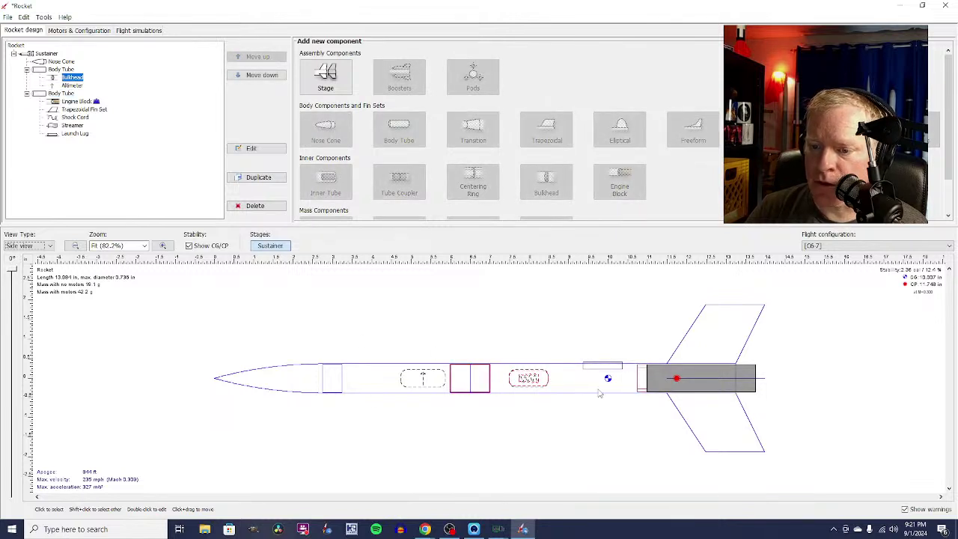
pyautogui.click(468, 324)
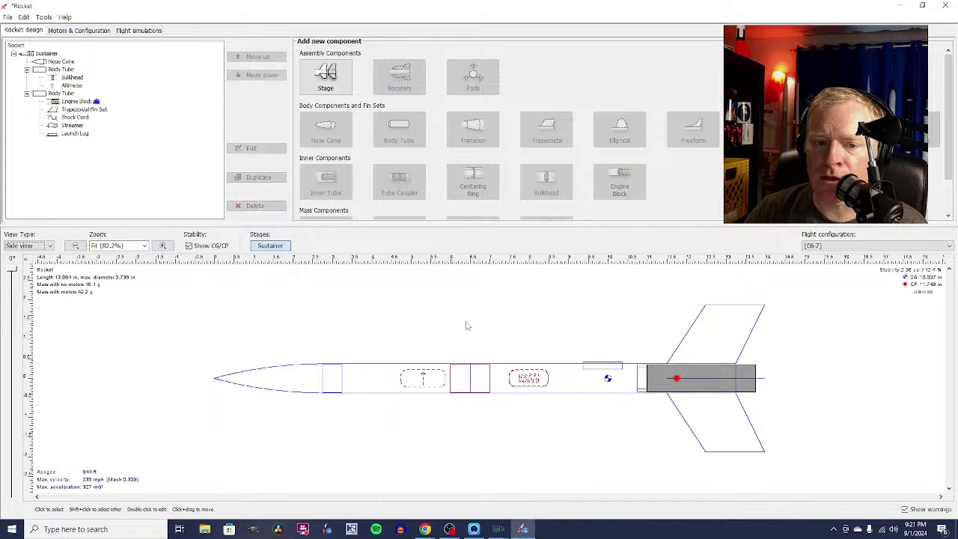
pyautogui.click(42, 246)
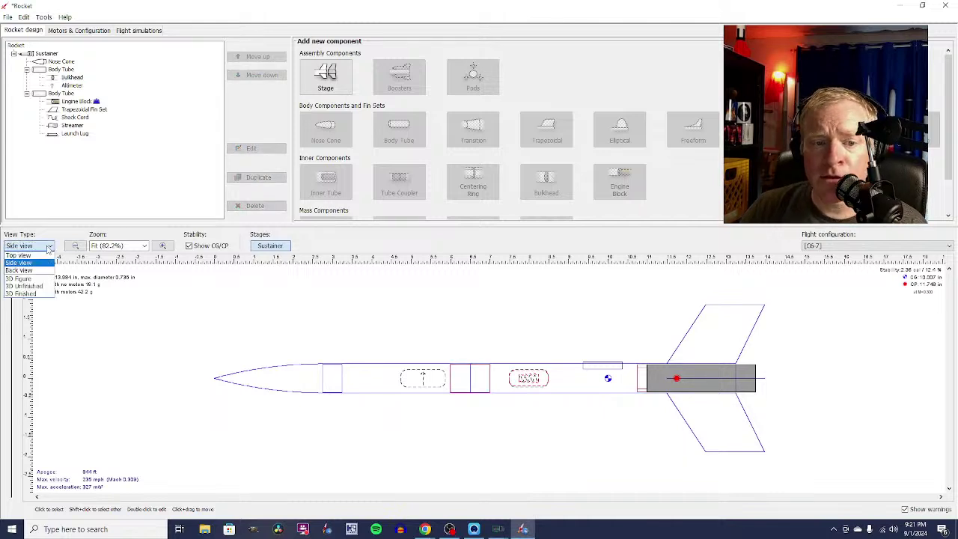
pyautogui.click(37, 294)
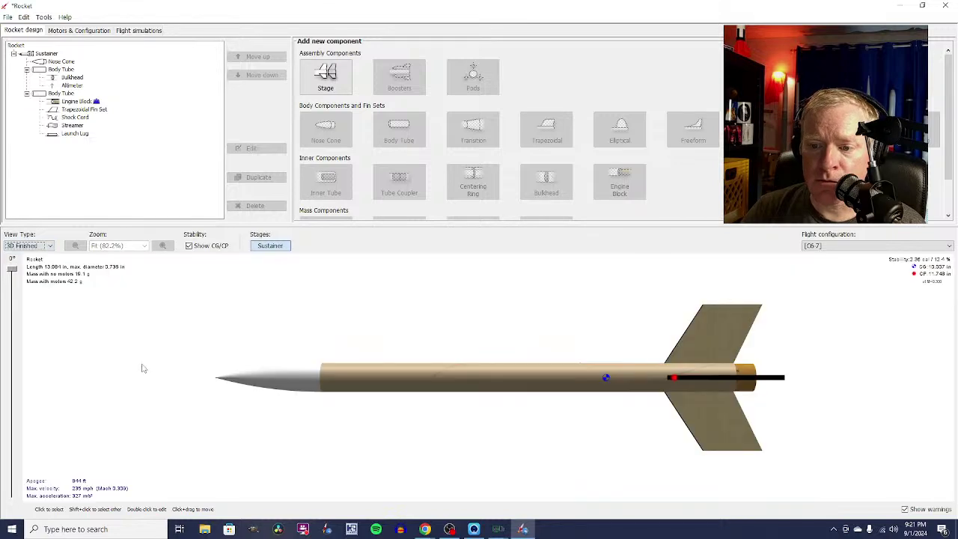
pyautogui.moveTo(144, 368); pyautogui.dragTo(231, 348)
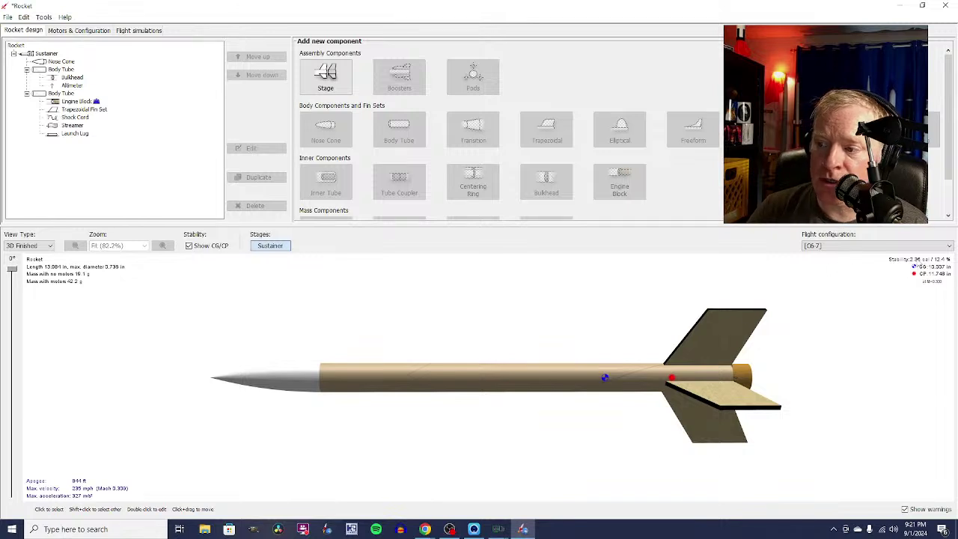
pyautogui.moveTo(913, 263); pyautogui.dragTo(904, 265)
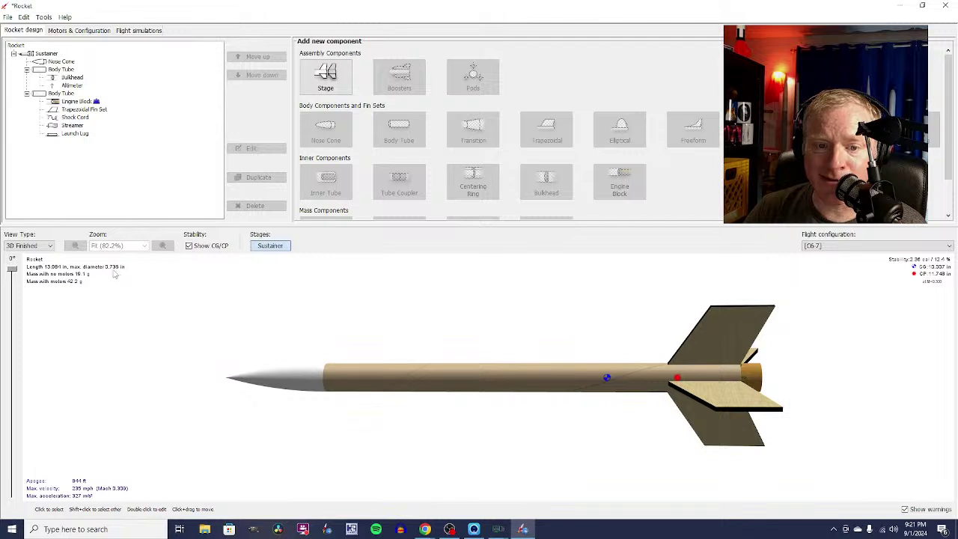
pyautogui.click(568, 374)
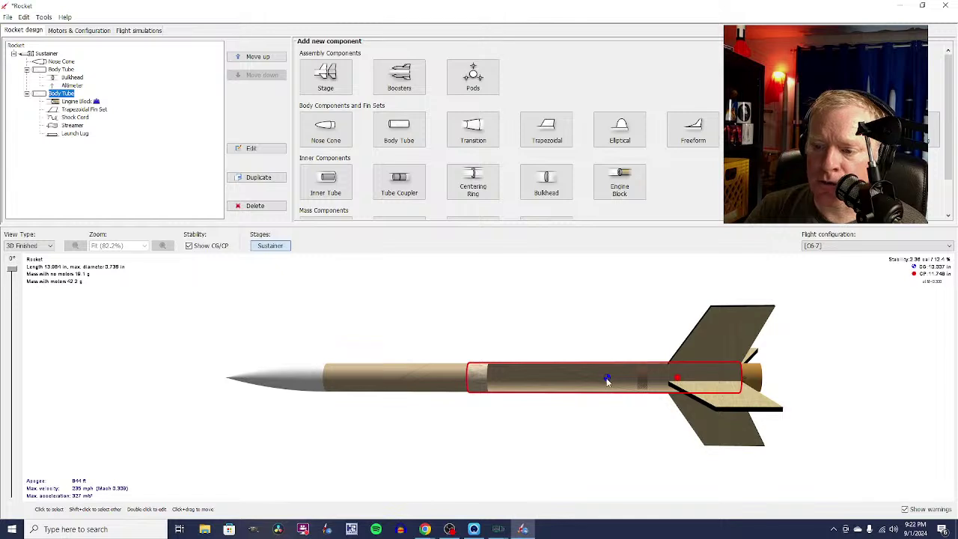
pyautogui.click(620, 335)
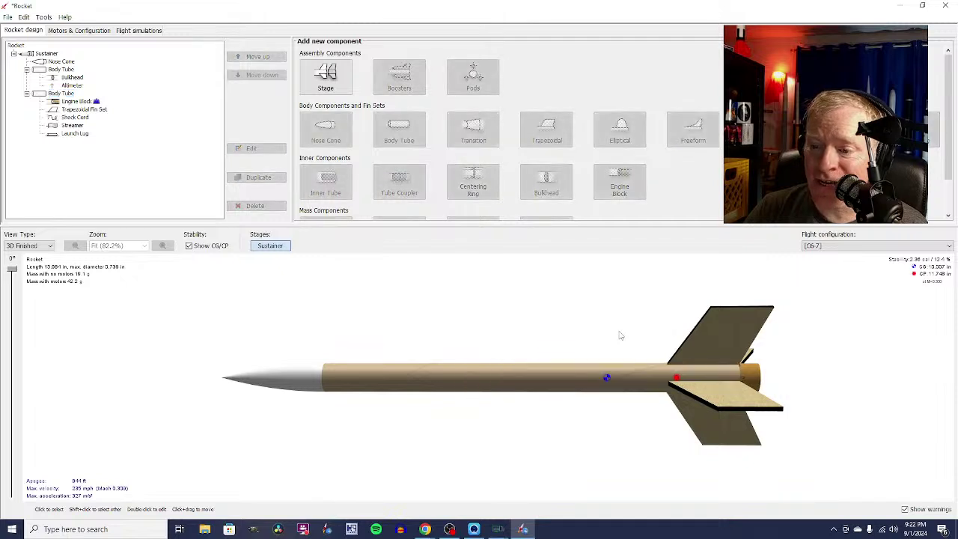
pyautogui.click(713, 343)
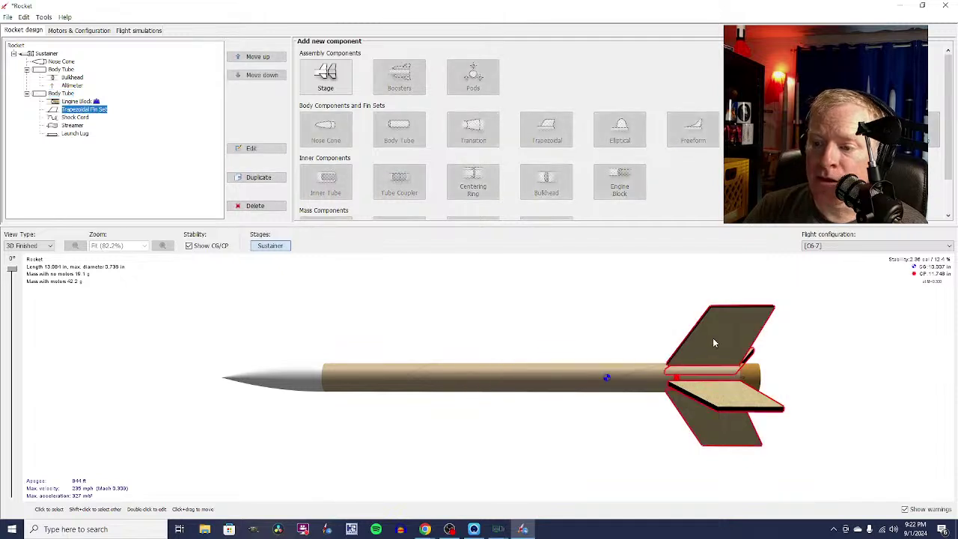
pyautogui.click(449, 343)
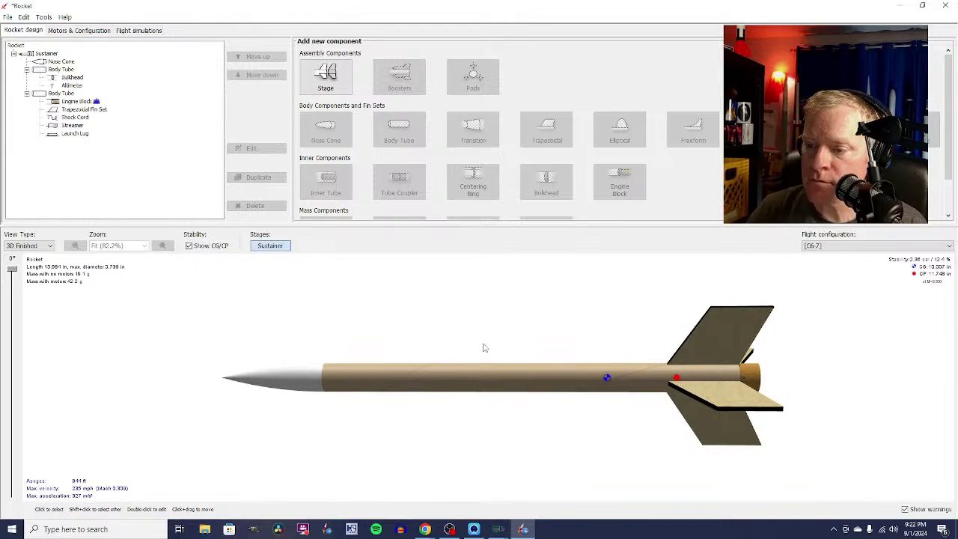
# Return to the side view and set the trapezoidal fin set's tip chord to 0.75 in.
pyautogui.click(41, 246)
pyautogui.click(36, 263)
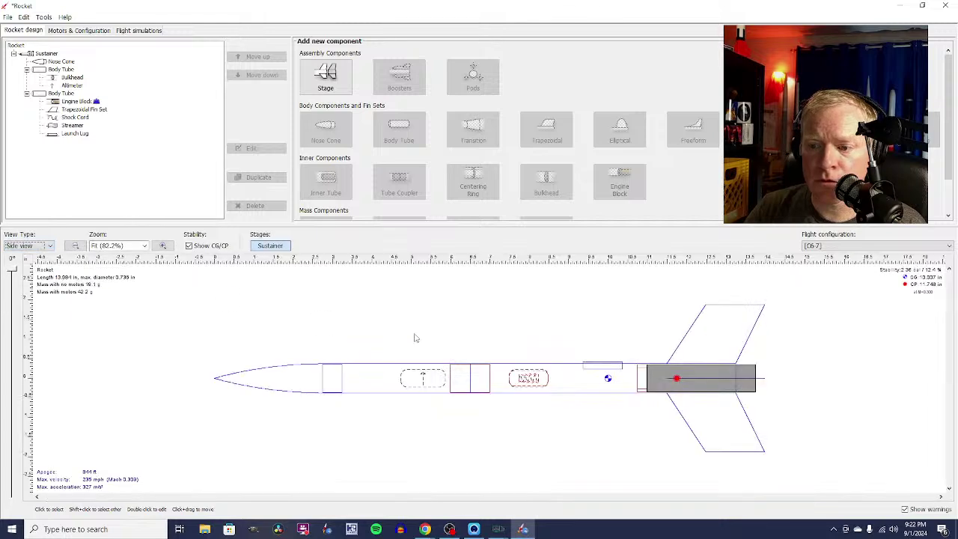
pyautogui.doubleClick(733, 335)
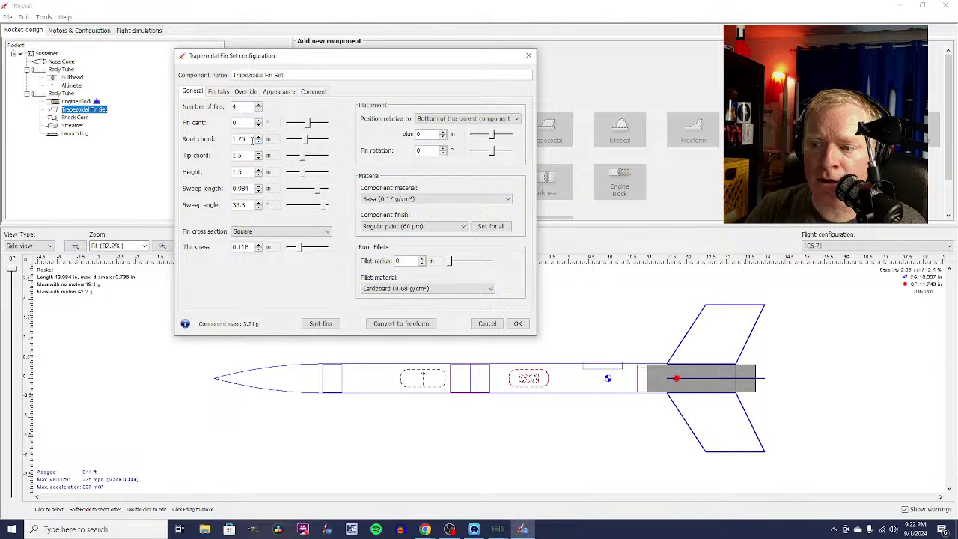
pyautogui.doubleClick(252, 139)
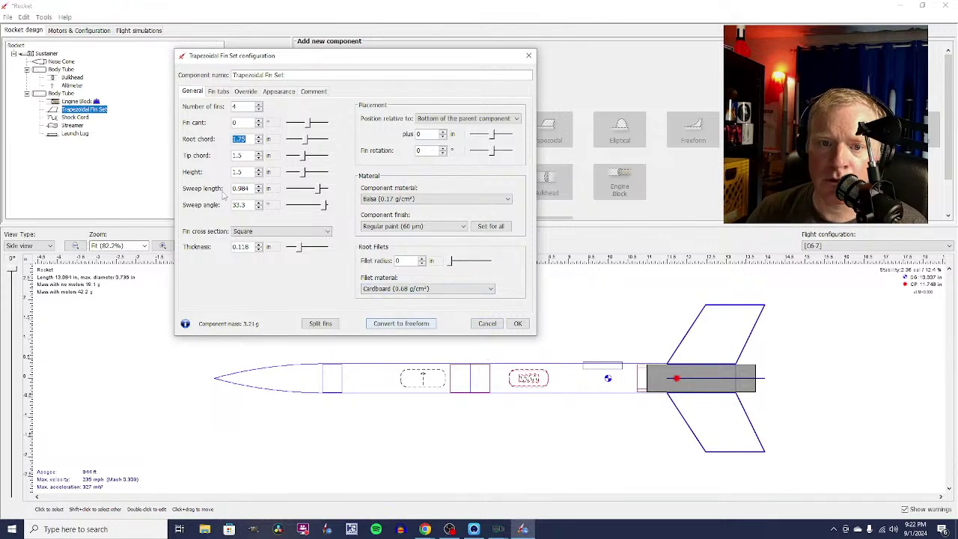
pyautogui.doubleClick(245, 155)
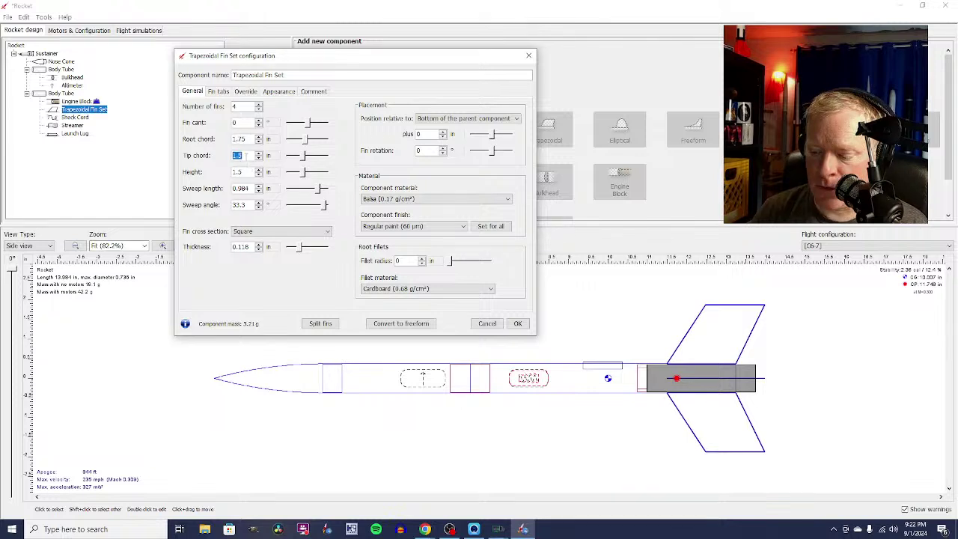
pyautogui.write('1')
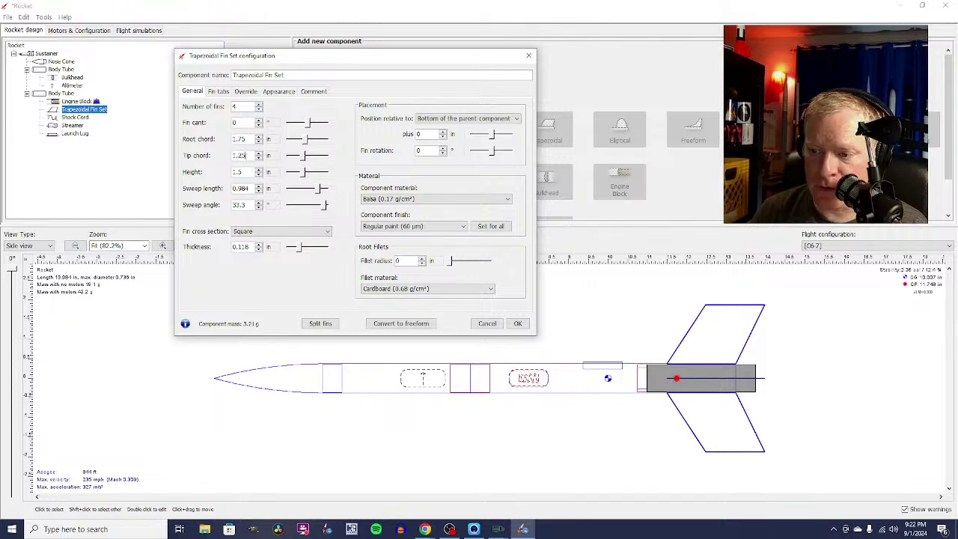
pyautogui.write('.25')
pyautogui.press('Return')
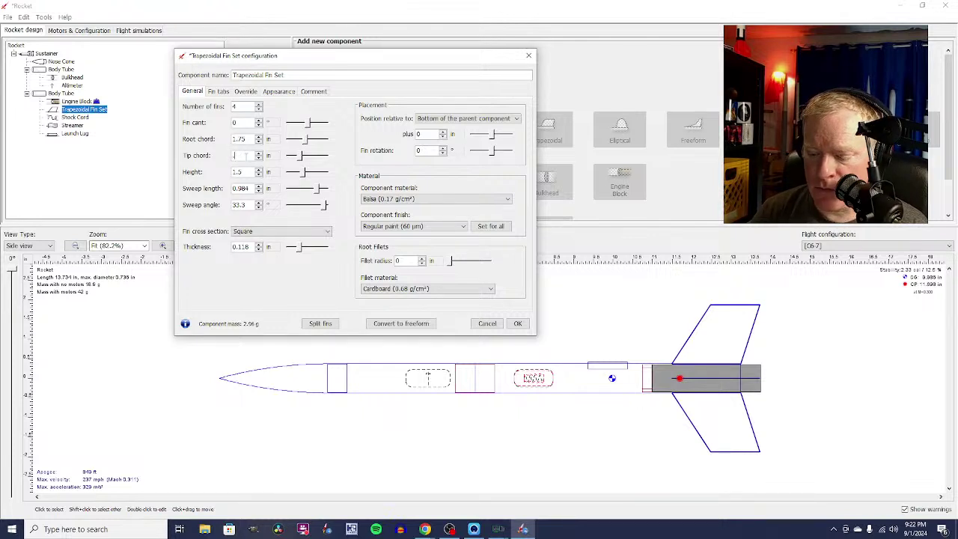
pyautogui.press('Return')
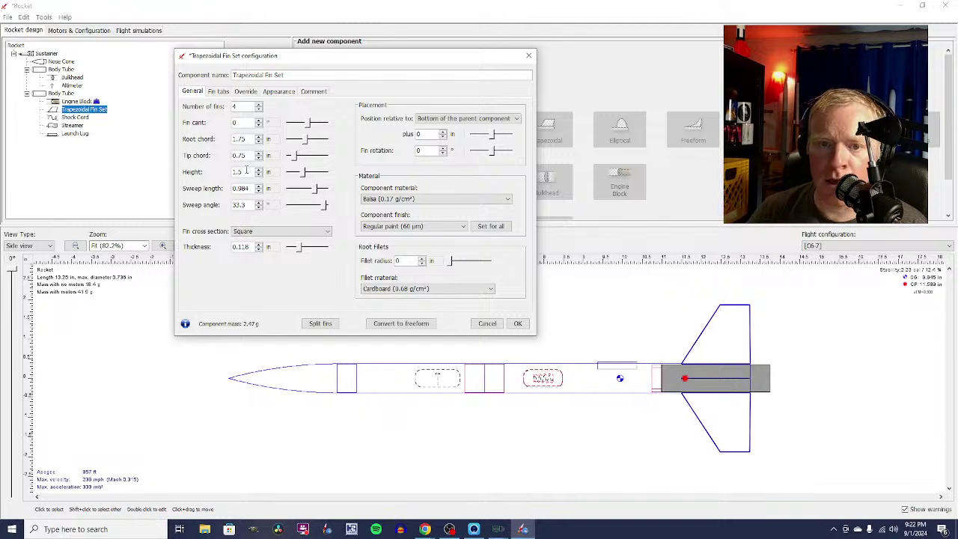
# Set the fin set's root chord to 1.25 in and its height to 0.75 in, and accept the configuration.
pyautogui.doubleClick(250, 138)
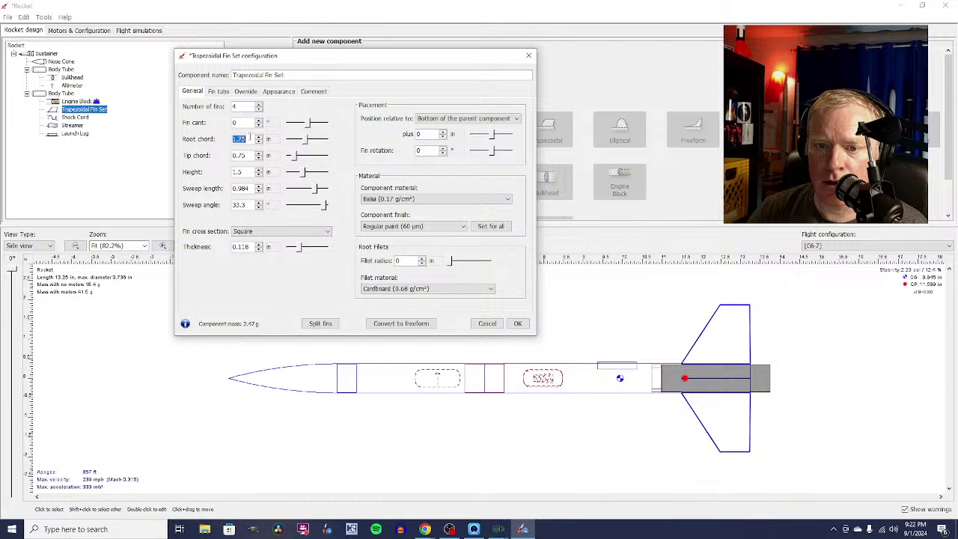
pyautogui.write('1')
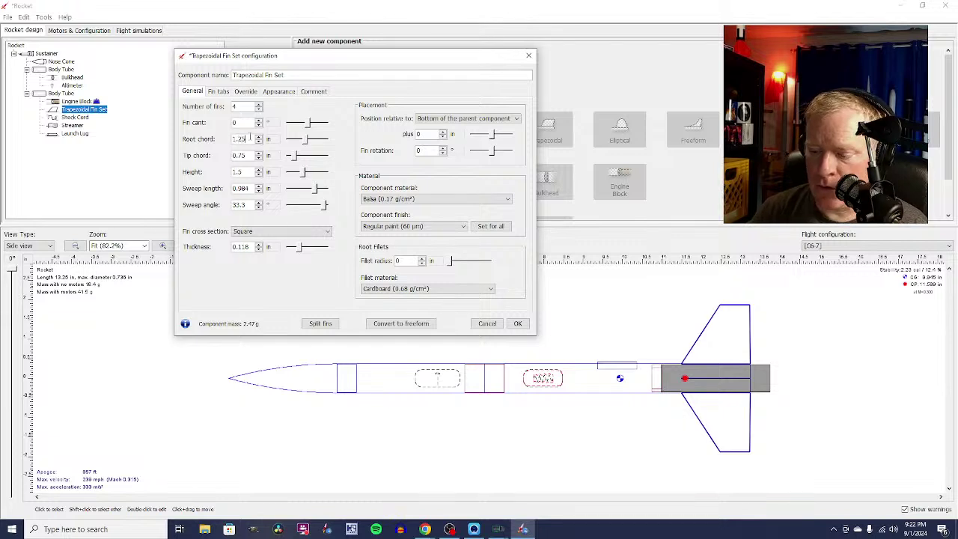
pyautogui.write('.25')
pyautogui.press('Return')
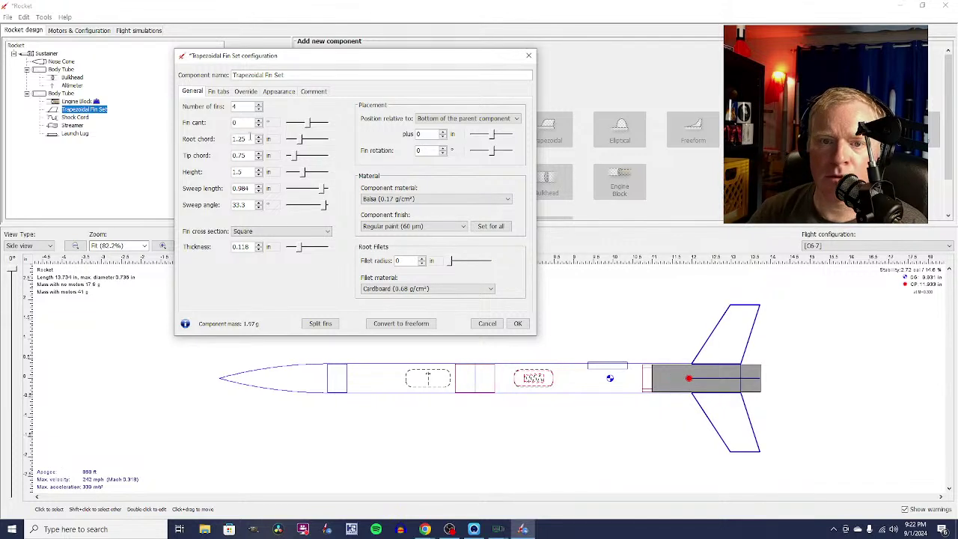
pyautogui.doubleClick(238, 171)
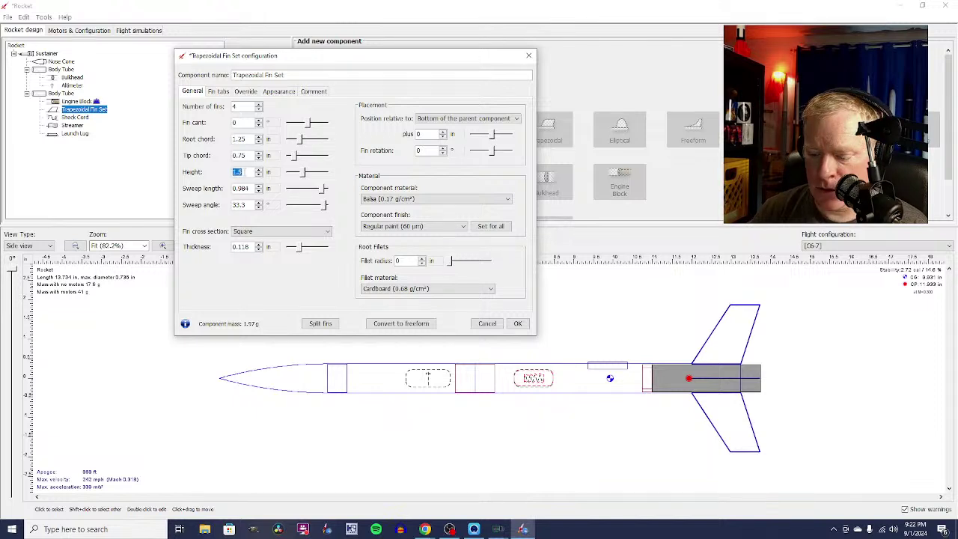
pyautogui.write('1')
pyautogui.write('75')
pyautogui.press('Return')
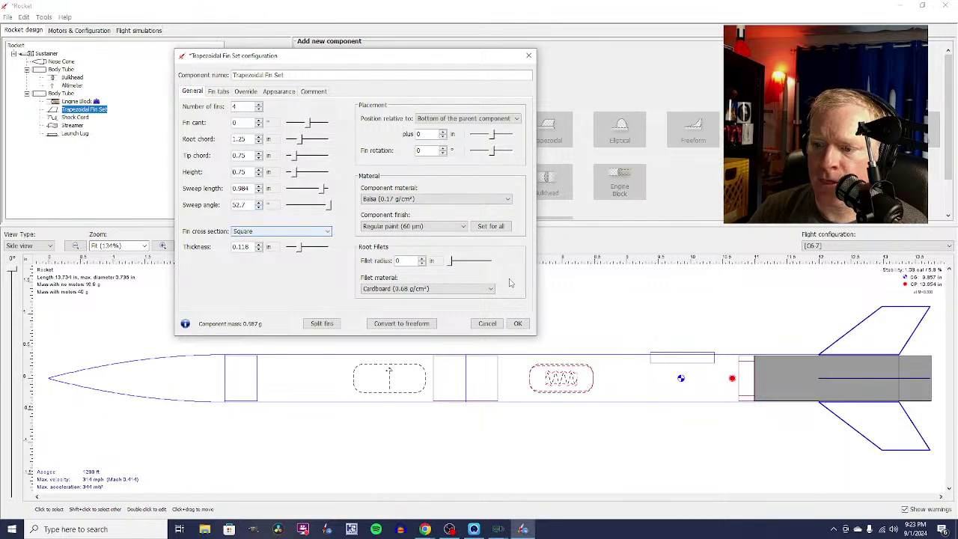
pyautogui.click(517, 324)
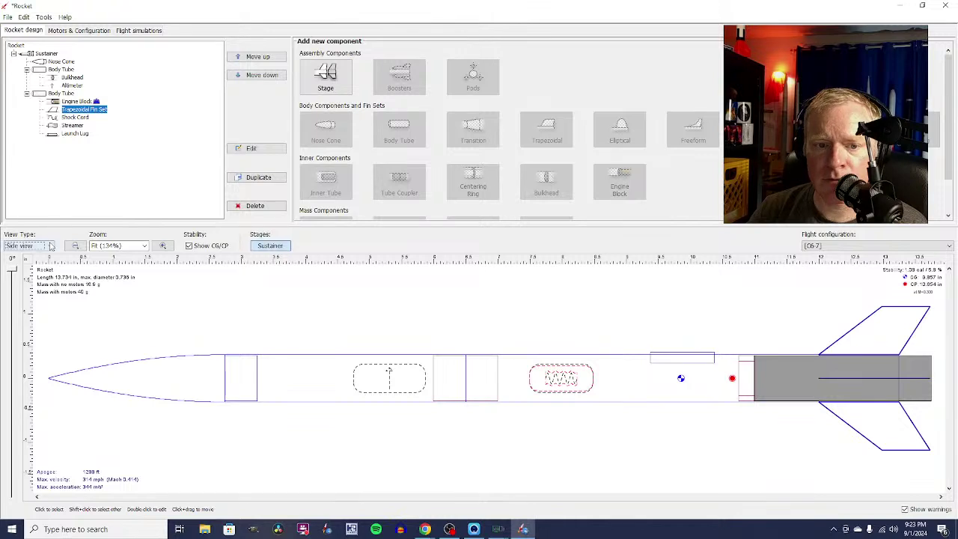
# Show the rocket in the 3D Finished view and set the fin thickness to 1/16 in using in/64 units, accepting the configuration.
pyautogui.click(49, 245)
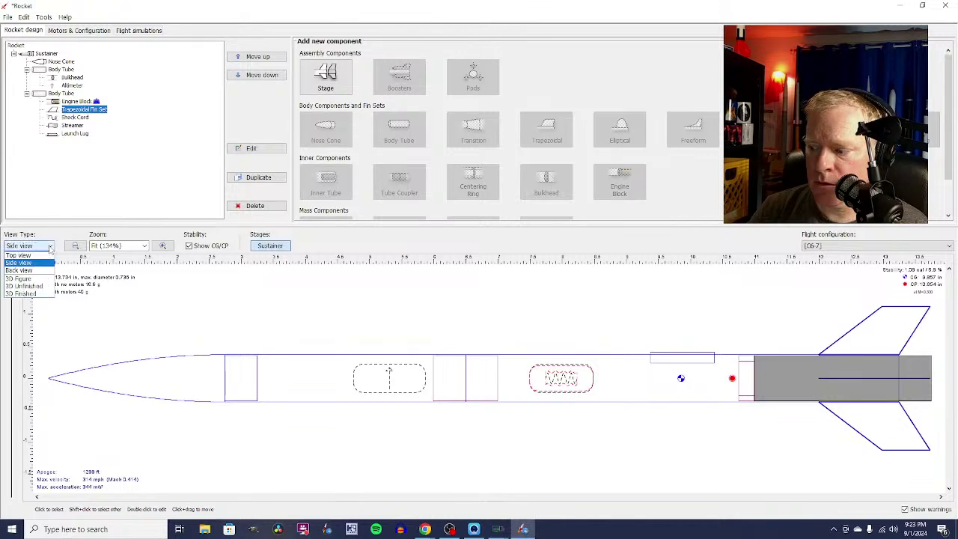
pyautogui.click(42, 293)
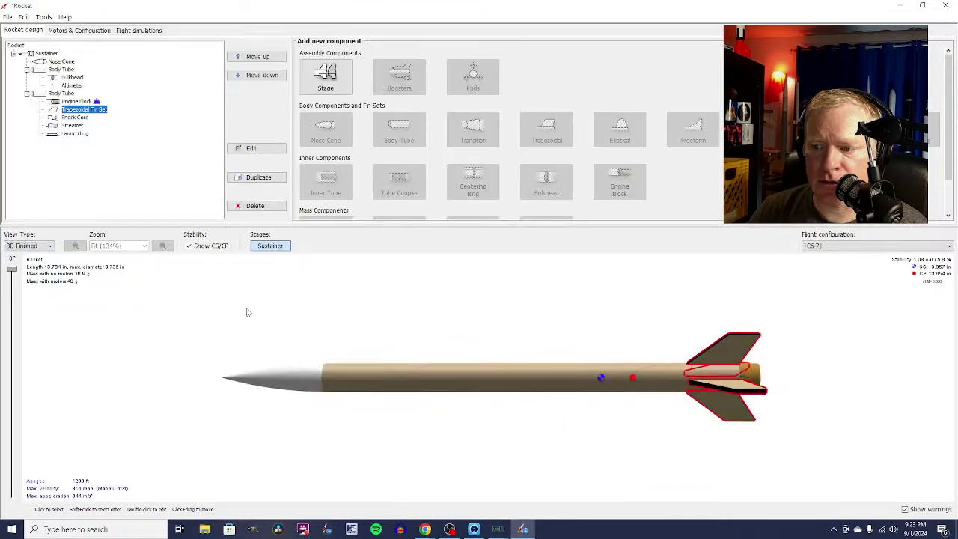
pyautogui.click(270, 317)
pyautogui.moveTo(310, 287); pyautogui.dragTo(252, 324)
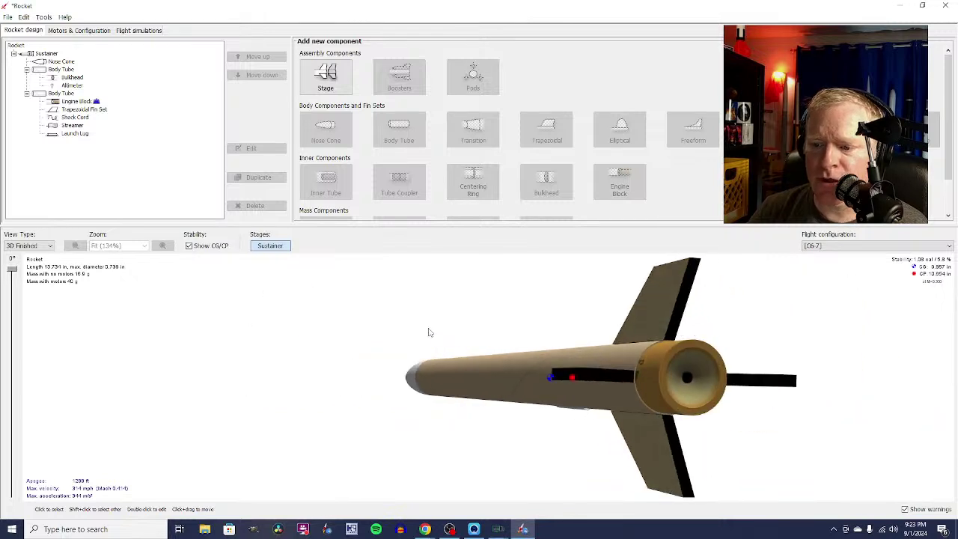
pyautogui.doubleClick(579, 376)
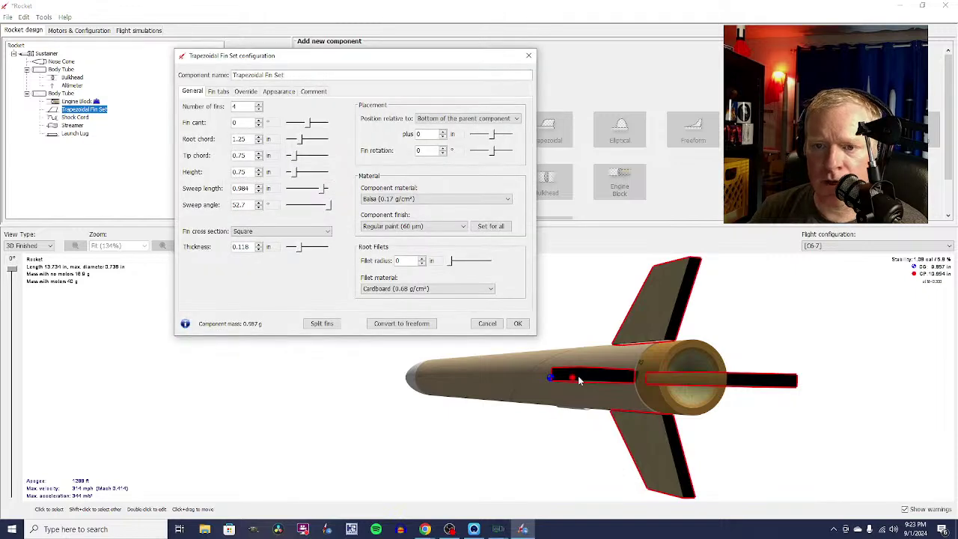
pyautogui.click(271, 247)
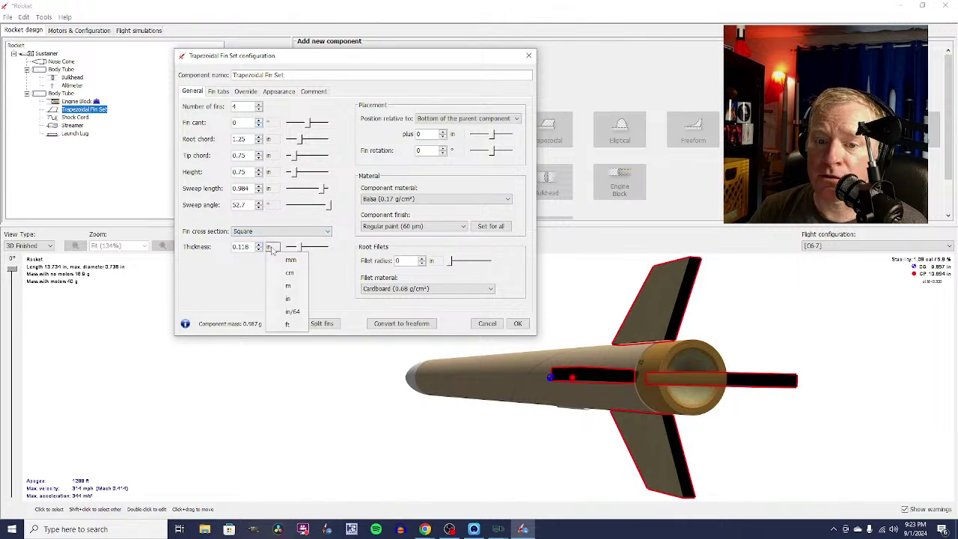
pyautogui.click(292, 311)
pyautogui.doubleClick(242, 248)
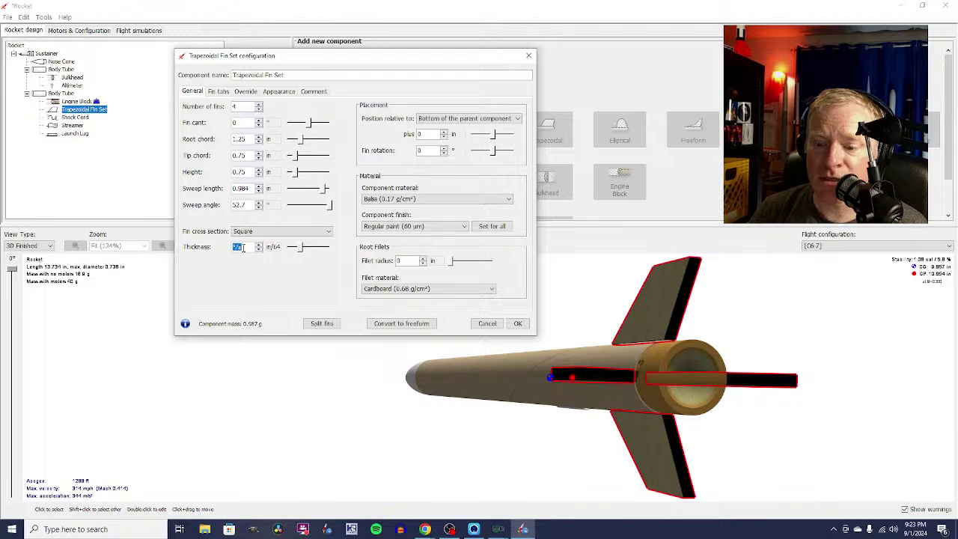
pyautogui.write('1')
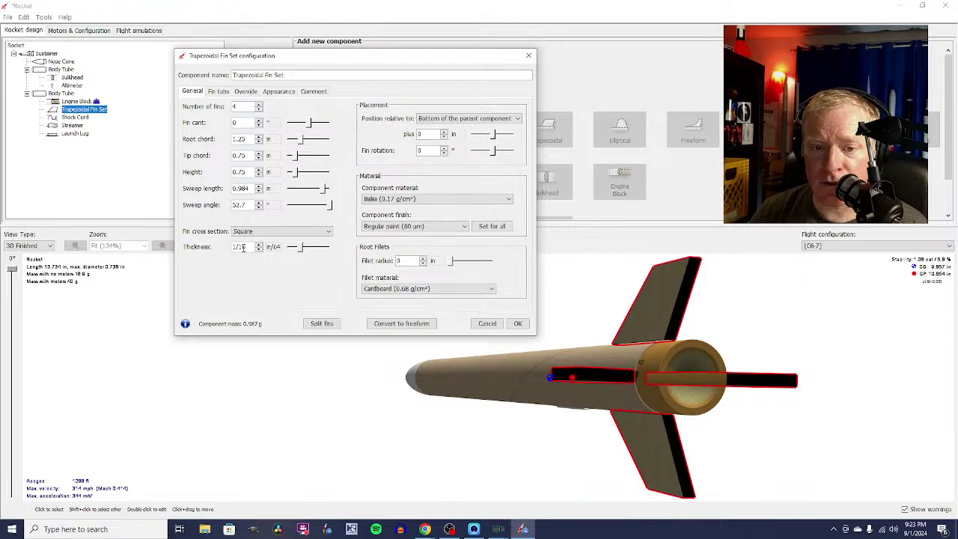
pyautogui.write('/16')
pyautogui.press('Return')
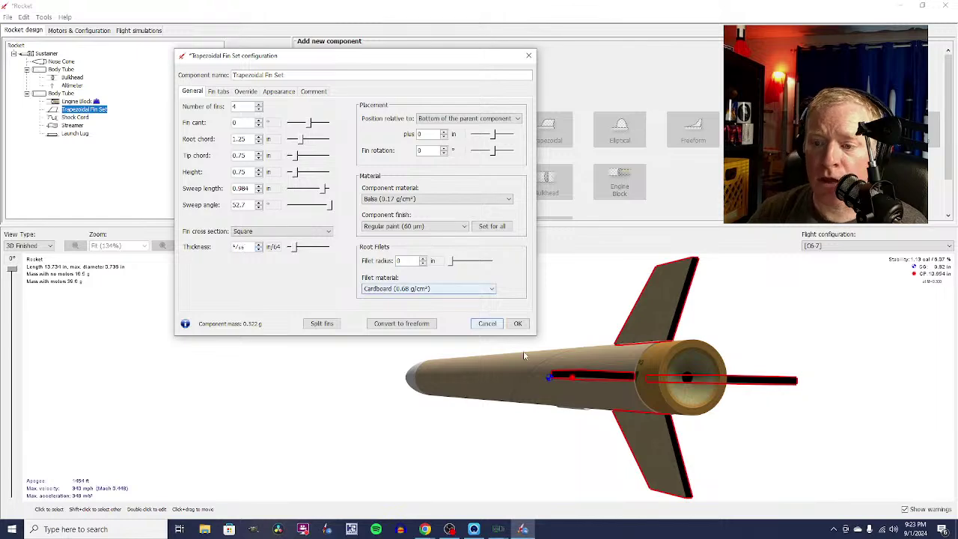
pyautogui.click(517, 323)
# Examine the finished rocket from the side, including its launch lug, fins and estimated flight performance.
pyautogui.moveTo(586, 340); pyautogui.dragTo(615, 291)
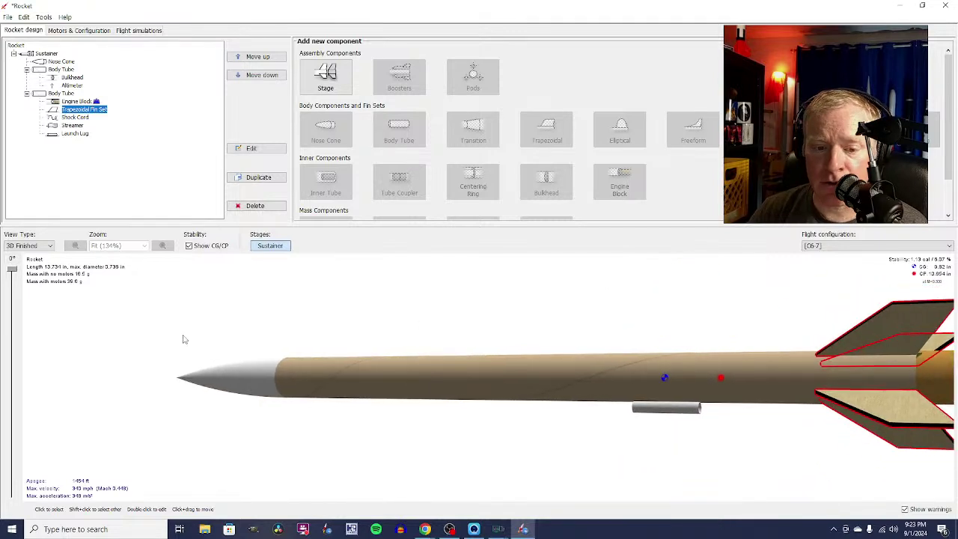
pyautogui.click(199, 336)
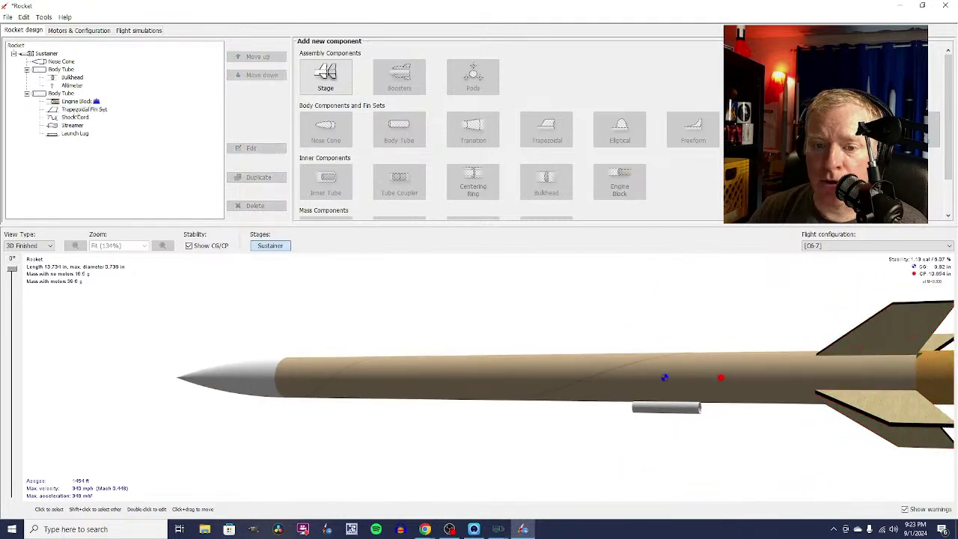
pyautogui.click(24, 17)
pyautogui.click(101, 356)
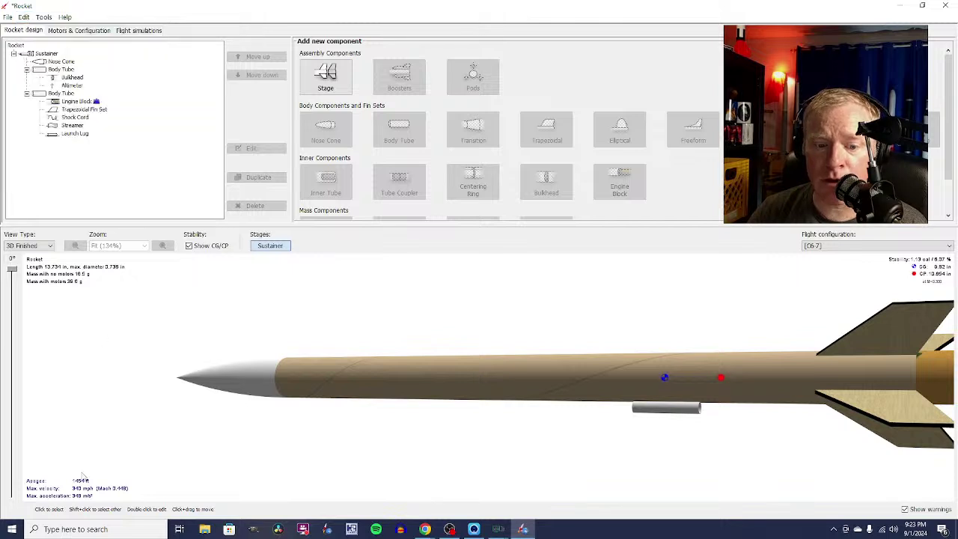
# Undo the last two modifications of the trapezoidal fin set.
pyautogui.moveTo(391, 453); pyautogui.dragTo(405, 417)
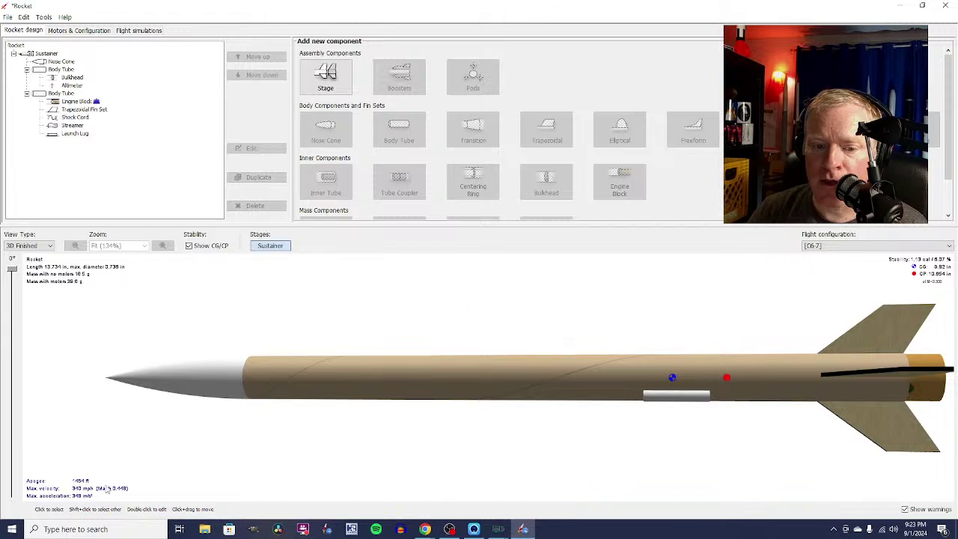
pyautogui.click(24, 16)
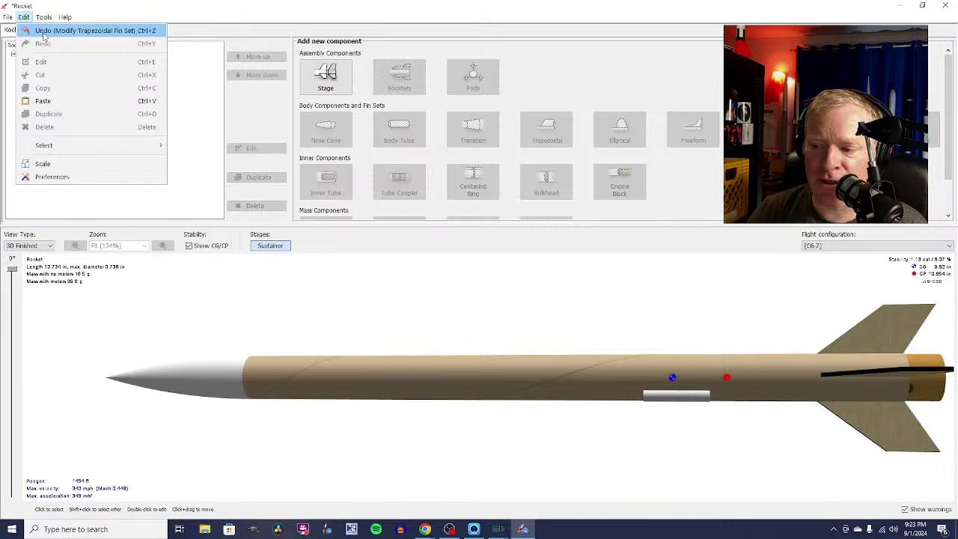
pyautogui.click(43, 32)
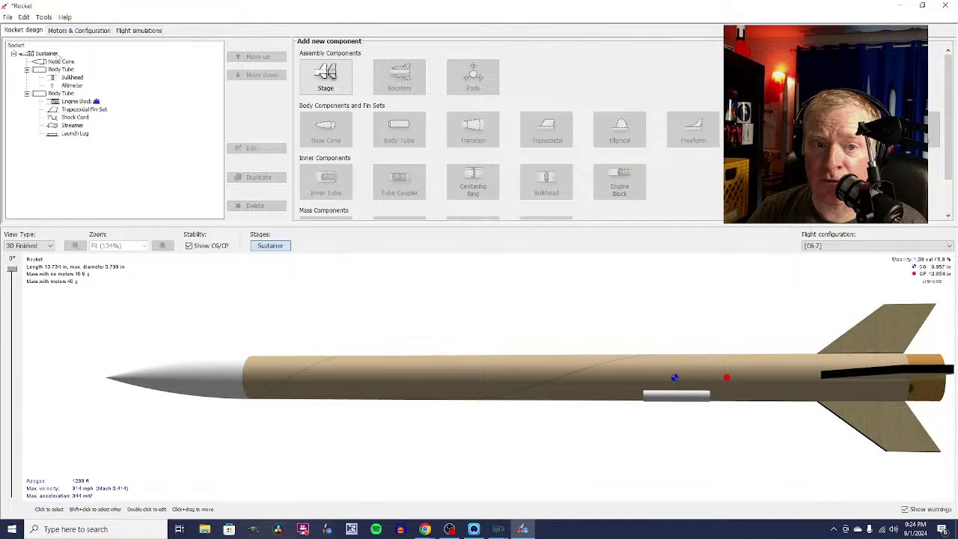
pyautogui.click(23, 18)
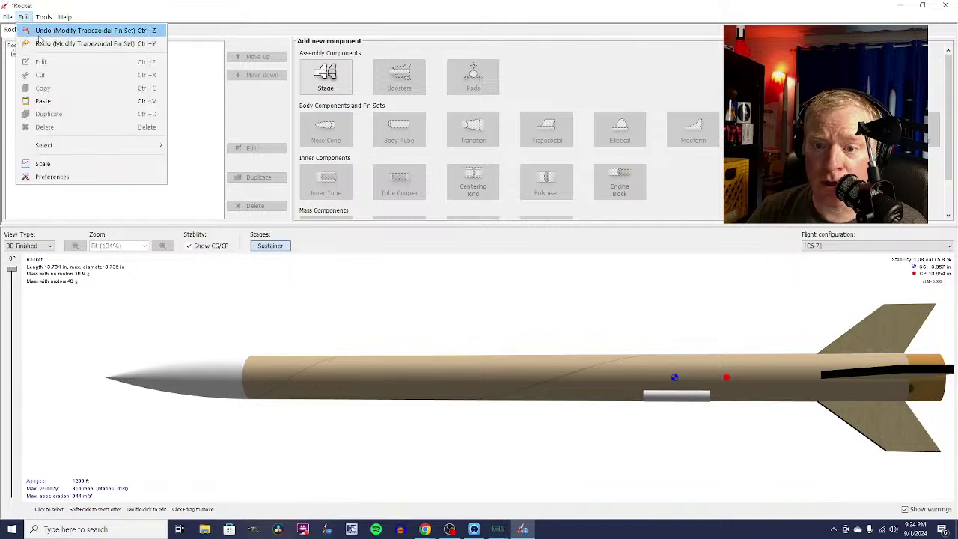
pyautogui.click(39, 33)
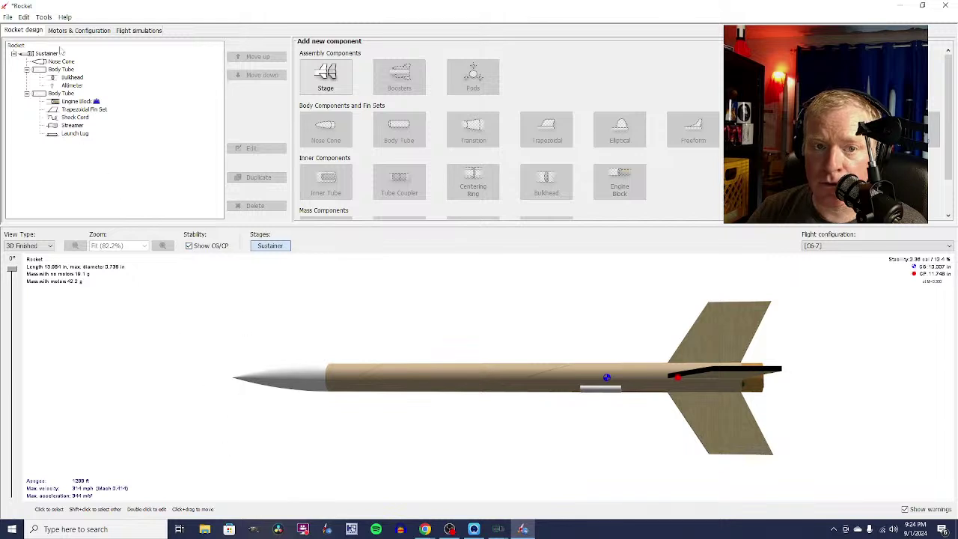
pyautogui.click(69, 31)
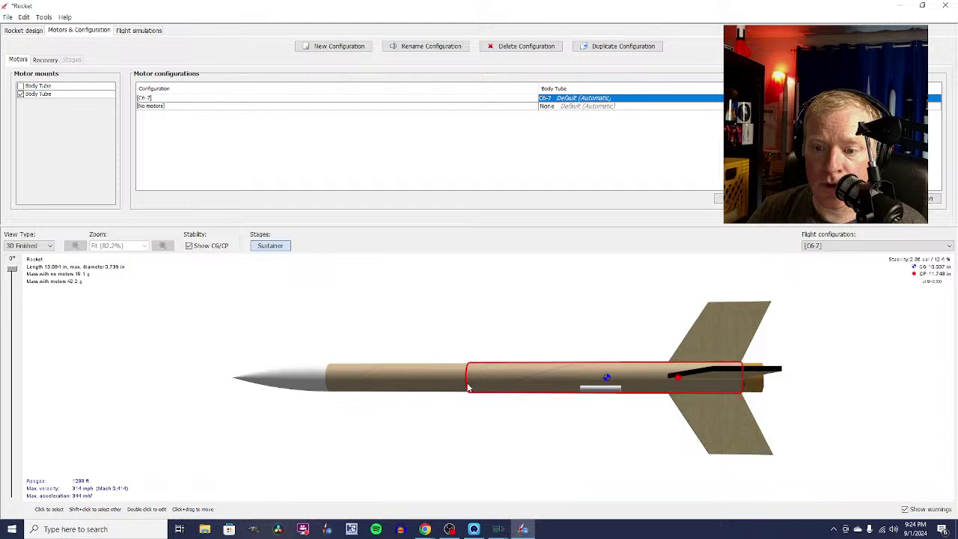
pyautogui.click(706, 325)
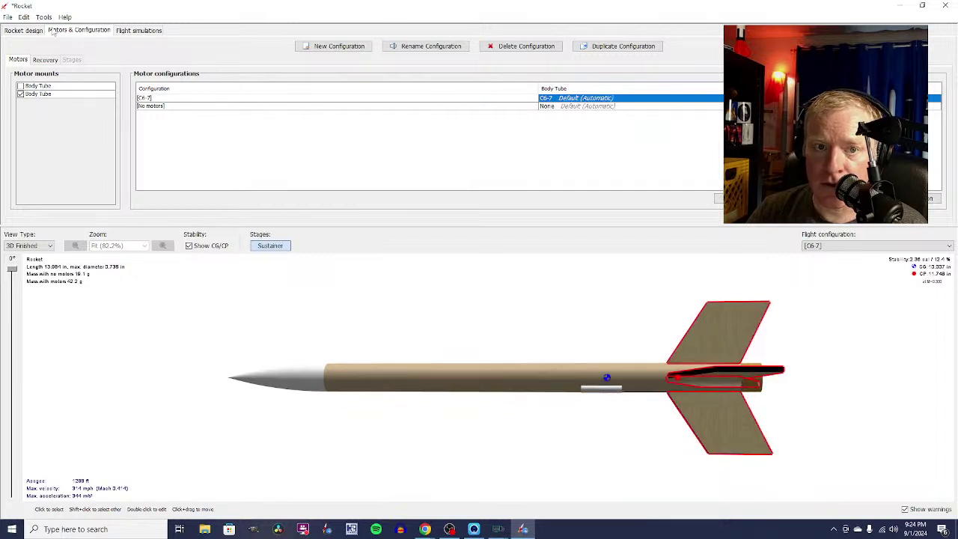
pyautogui.click(24, 17)
pyautogui.click(28, 33)
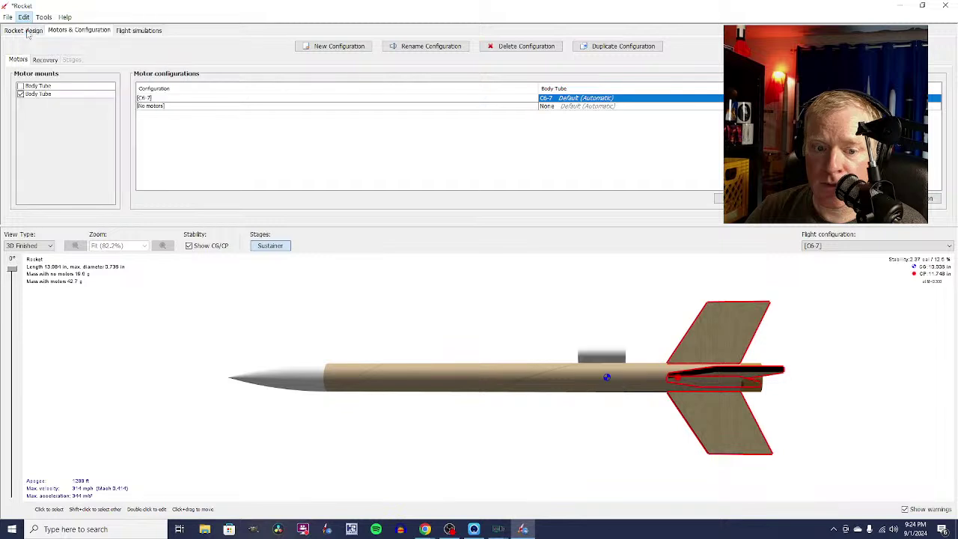
pyautogui.click(23, 16)
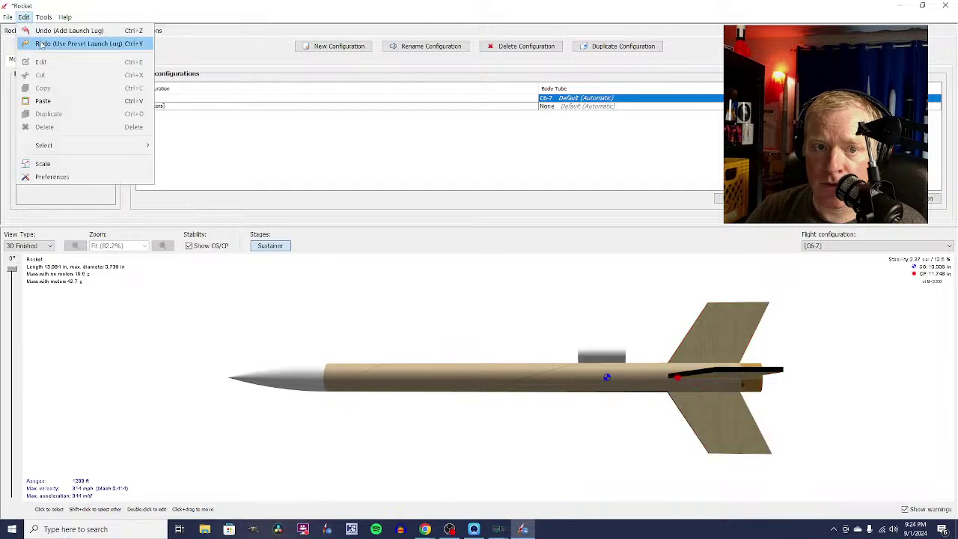
pyautogui.click(42, 44)
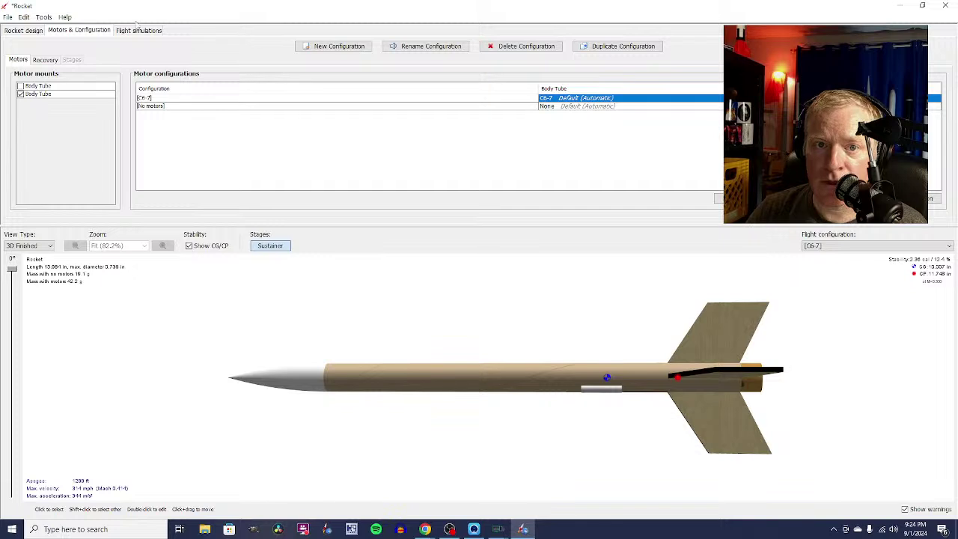
# Run Simulation 1 with the C6-7 motor on the larger-fin design, and redo the two trapezoidal fin set modifications.
pyautogui.click(138, 30)
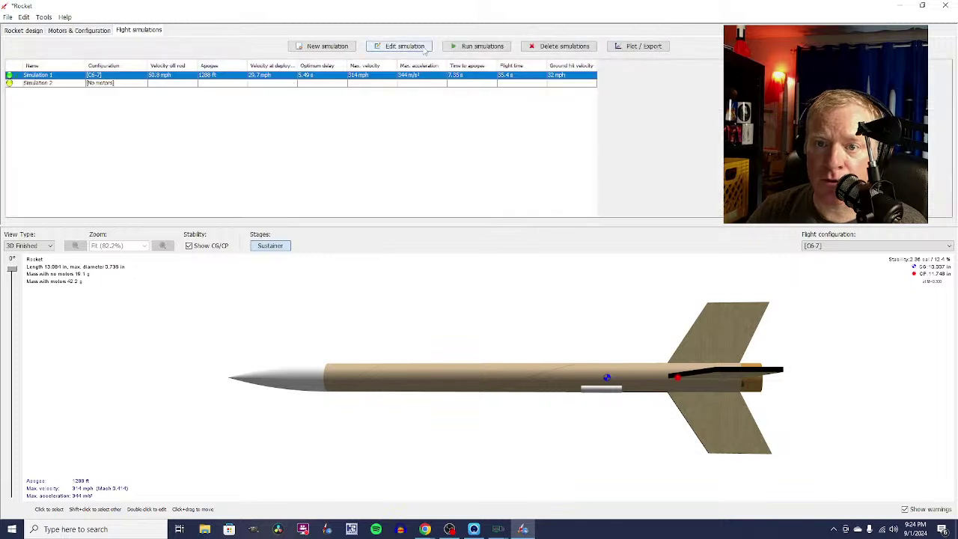
pyautogui.click(477, 46)
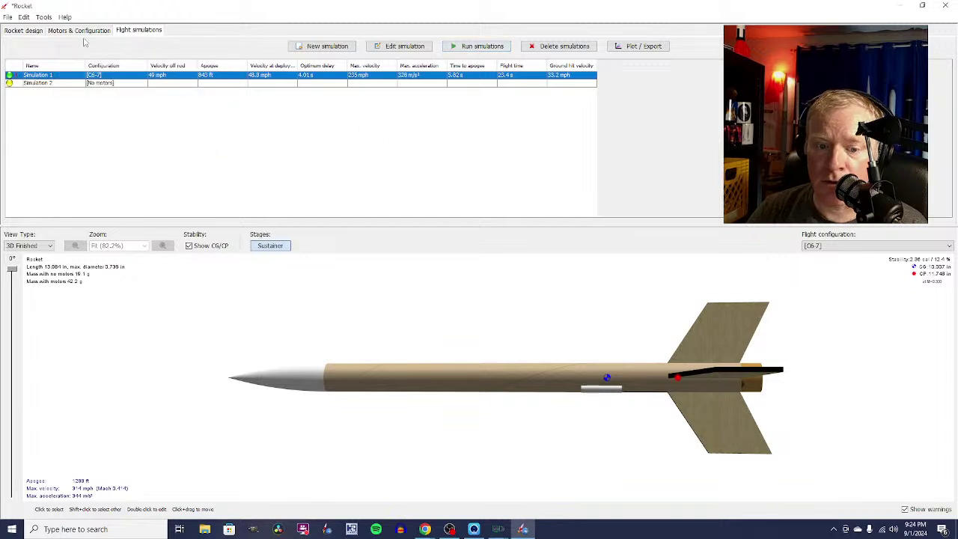
pyautogui.click(24, 16)
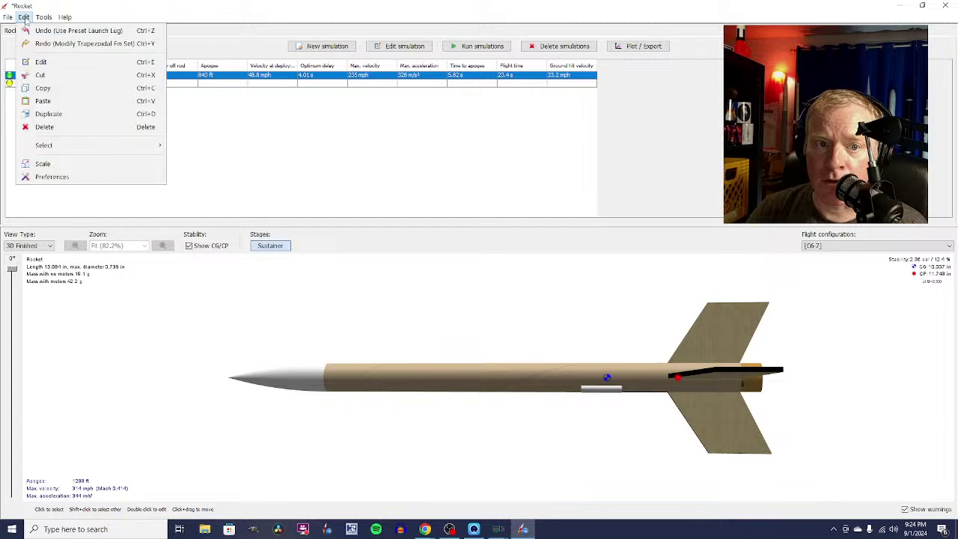
pyautogui.click(44, 44)
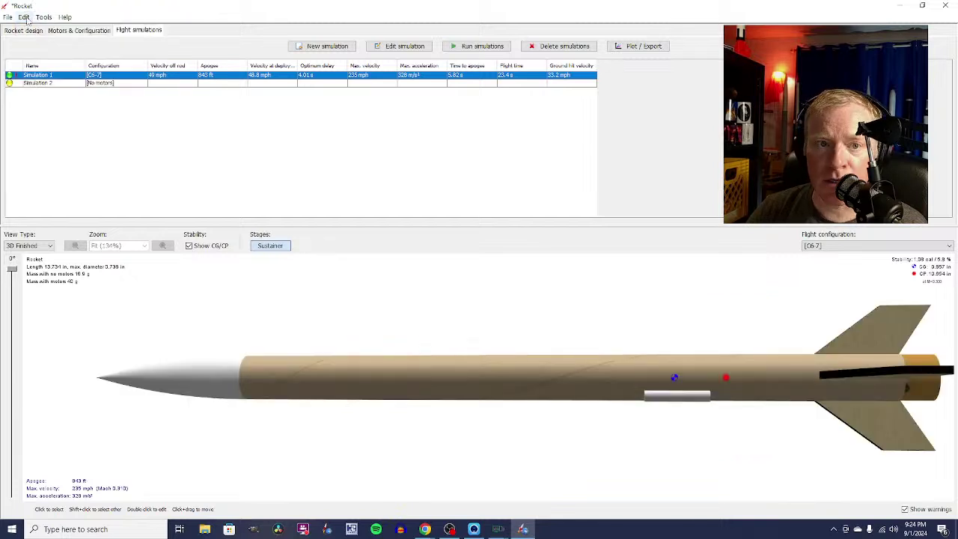
pyautogui.click(25, 17)
pyautogui.click(39, 45)
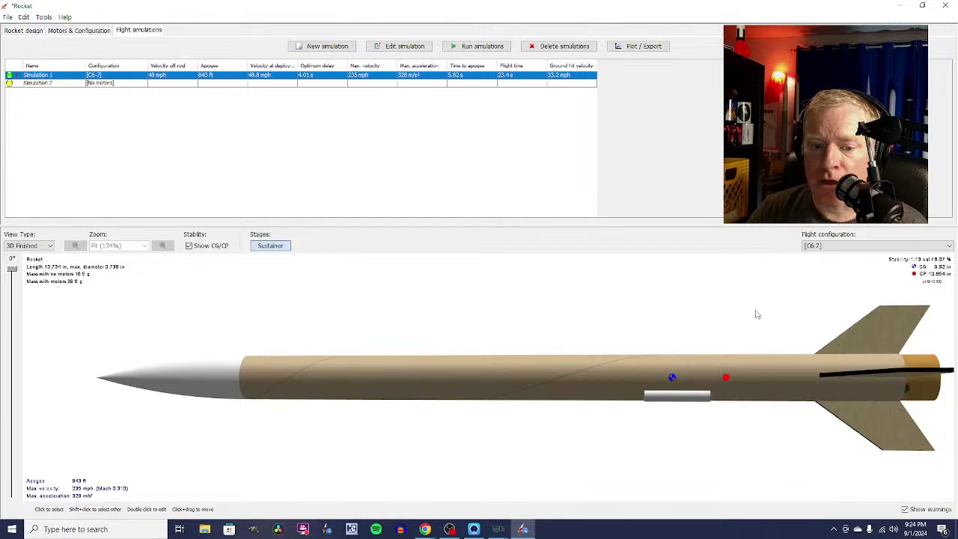
# Review the trapezoidal fin set's dimensions, cross section and thickness in its configuration, and accept it without edits.
pyautogui.click(874, 334)
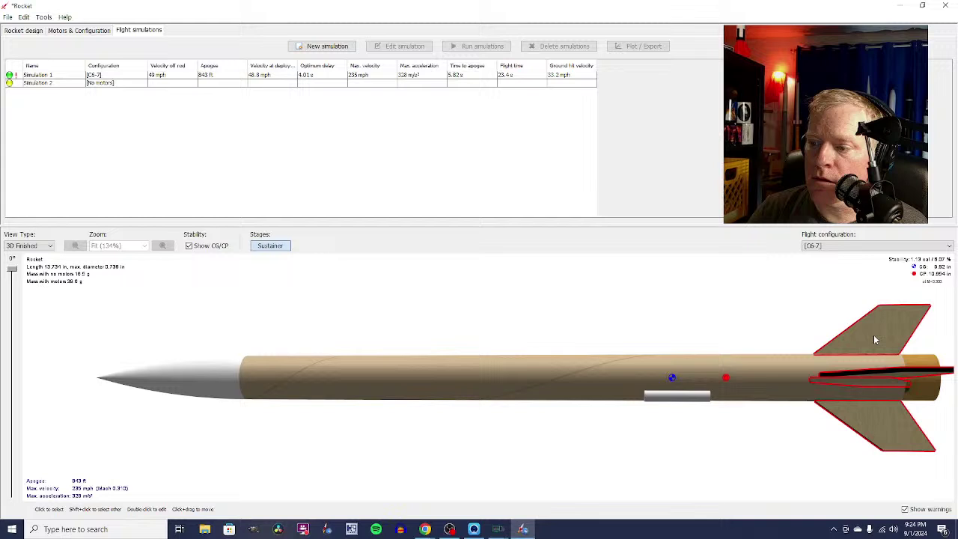
pyautogui.doubleClick(662, 327)
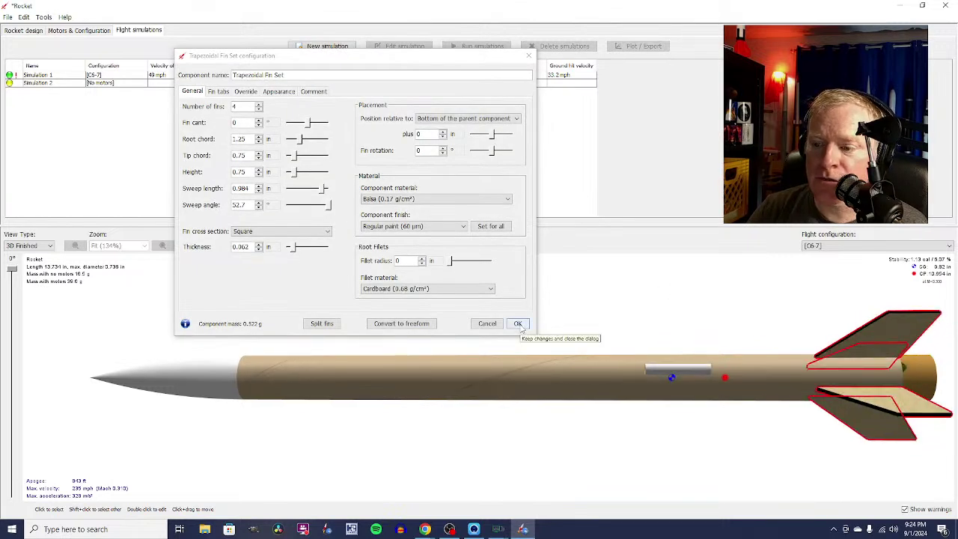
pyautogui.click(519, 327)
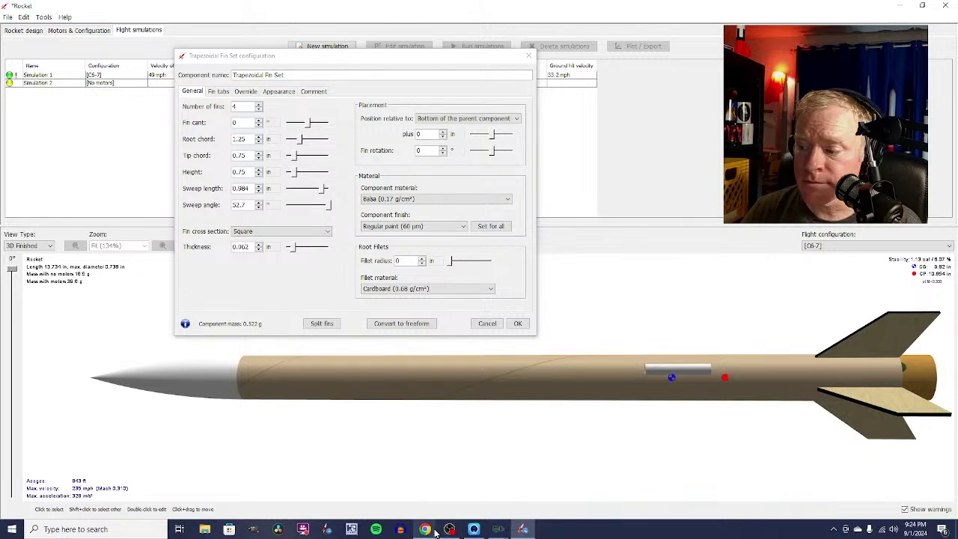
pyautogui.moveTo(426, 530)
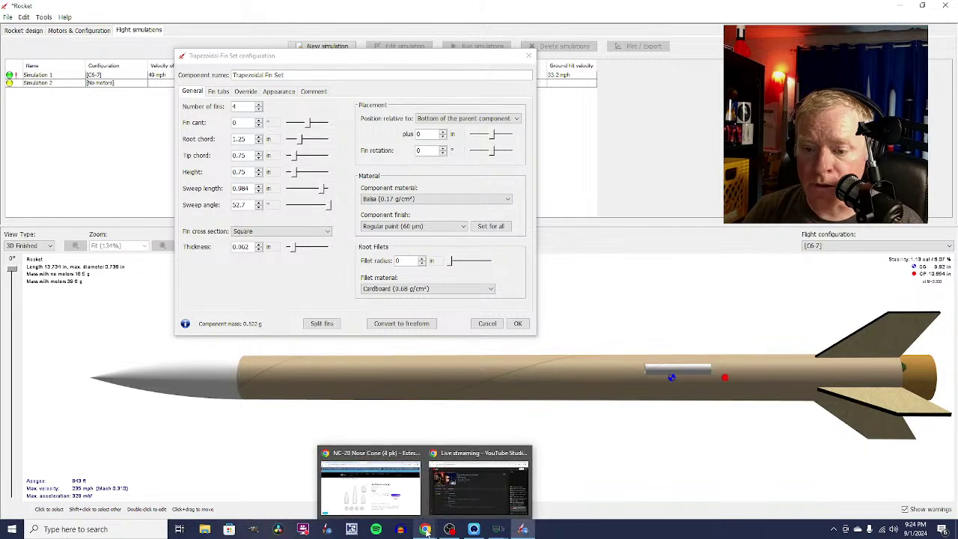
pyautogui.click(409, 495)
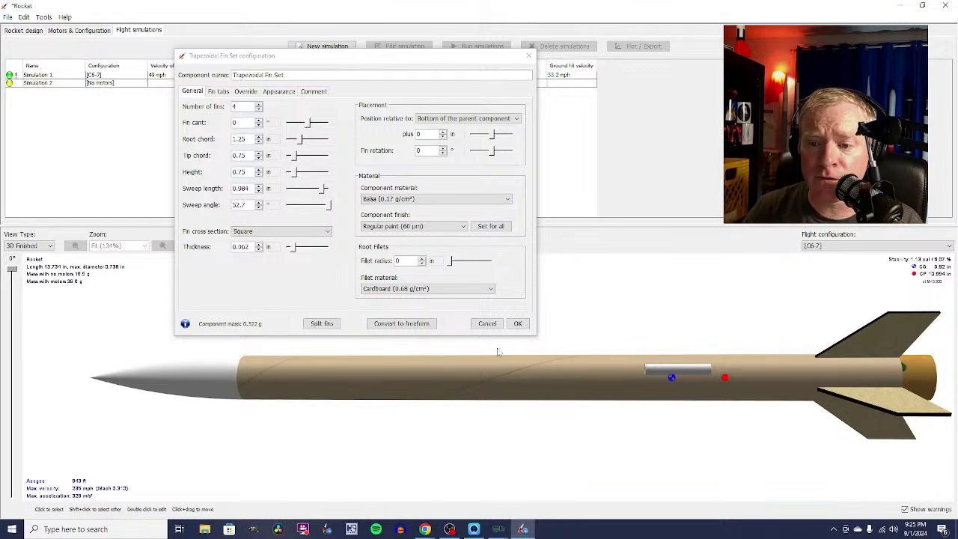
pyautogui.click(517, 323)
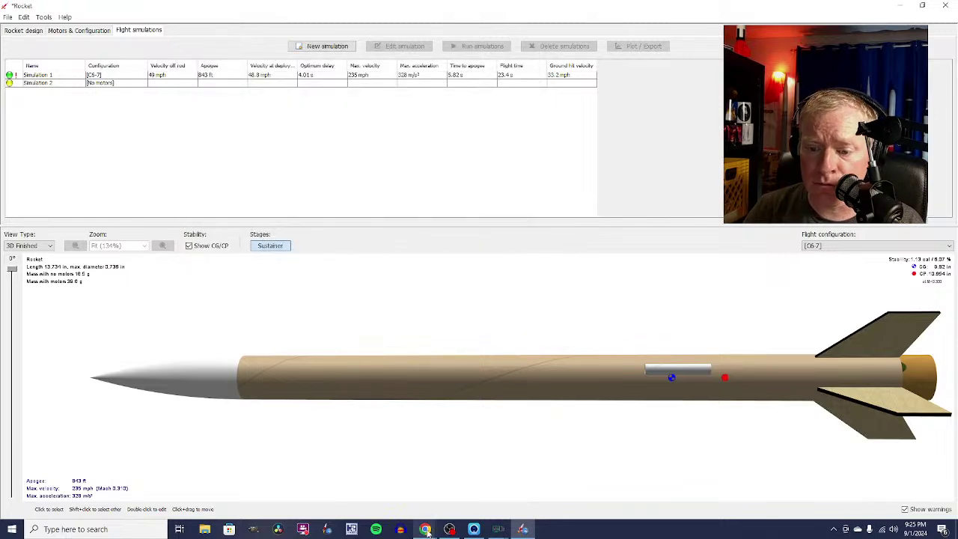
# Switch to Chrome and examine the image of symmetrical and non-symmetrical NACA airfoil profiles.
pyautogui.moveTo(426, 530)
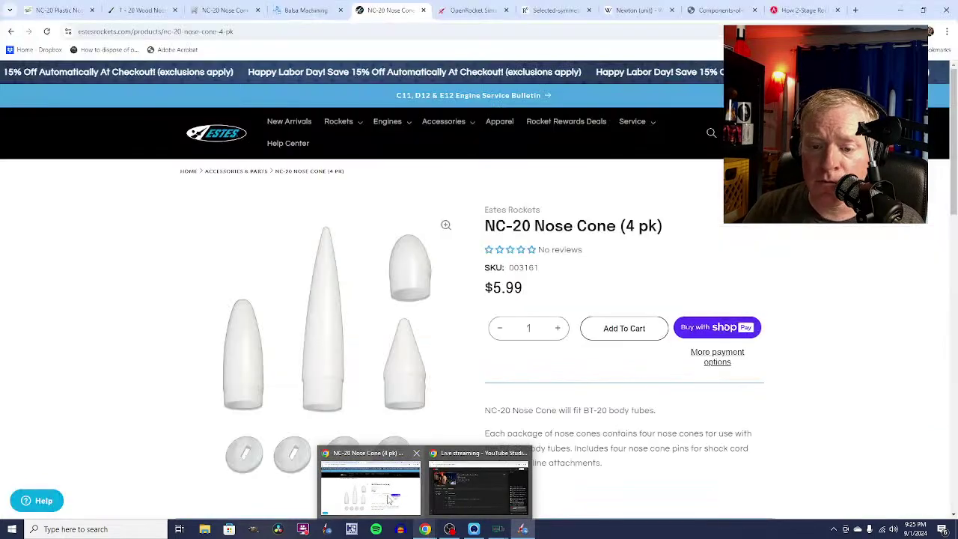
pyautogui.click(381, 490)
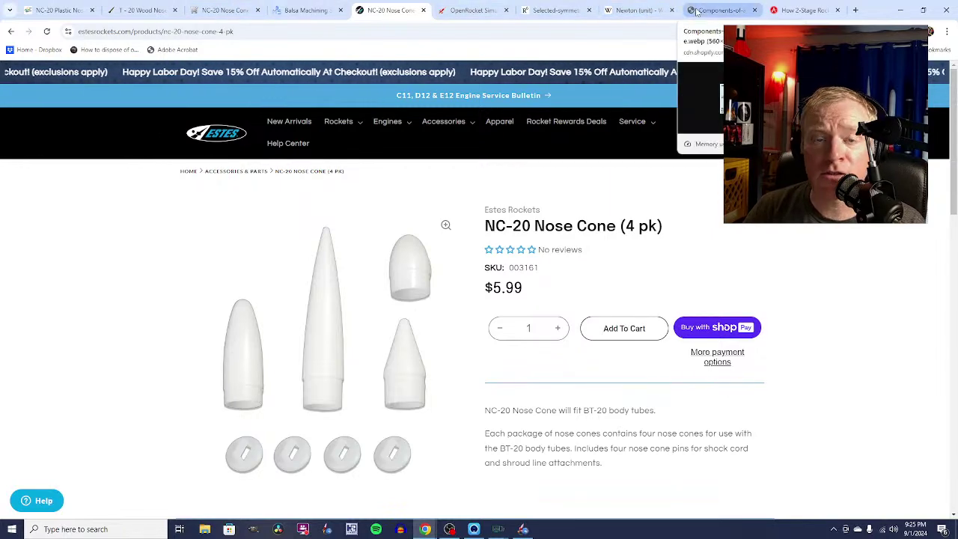
pyautogui.click(532, 10)
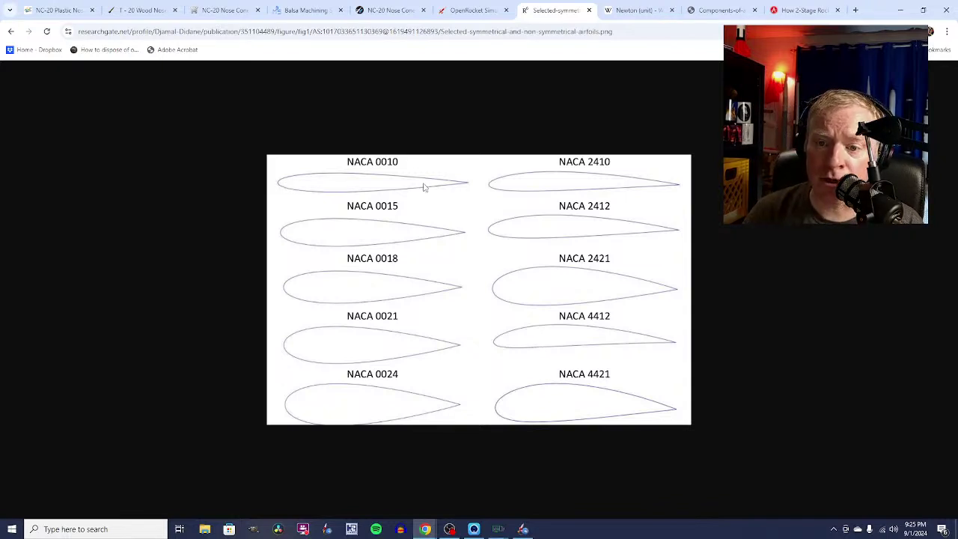
pyautogui.moveTo(276, 173); pyautogui.dragTo(279, 177)
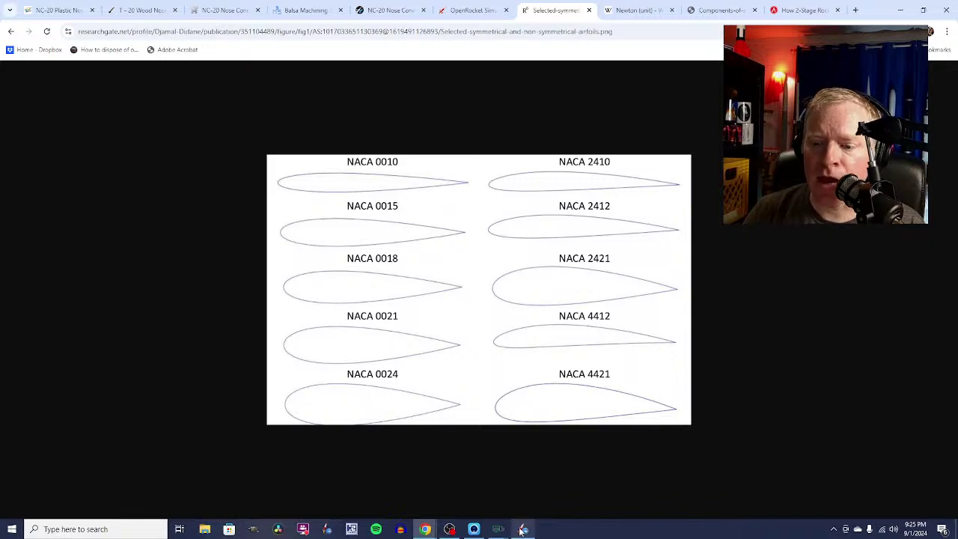
# Switch back to OpenRocket and set the trapezoidal fin set's cross section to Airfoil, accepting the configuration.
pyautogui.moveTo(524, 531)
pyautogui.click(521, 495)
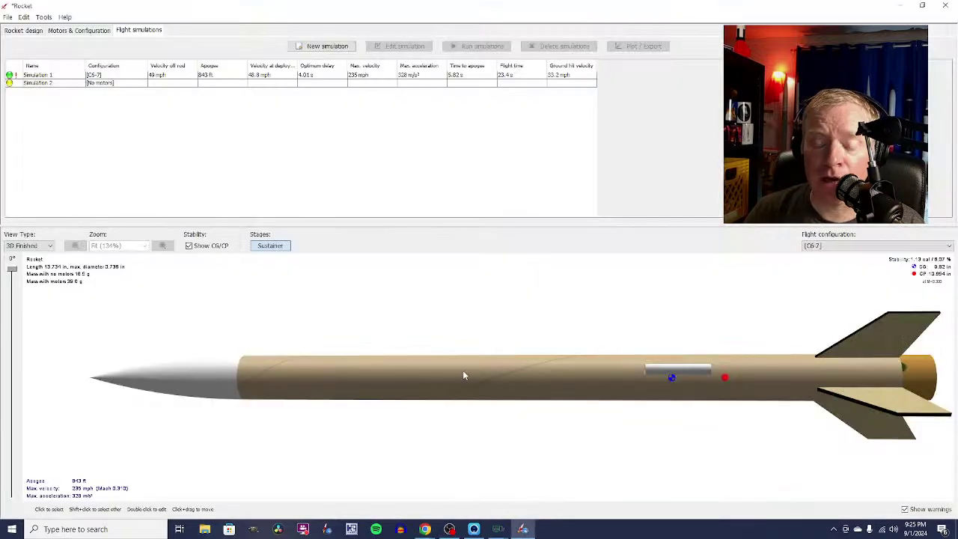
pyautogui.doubleClick(889, 340)
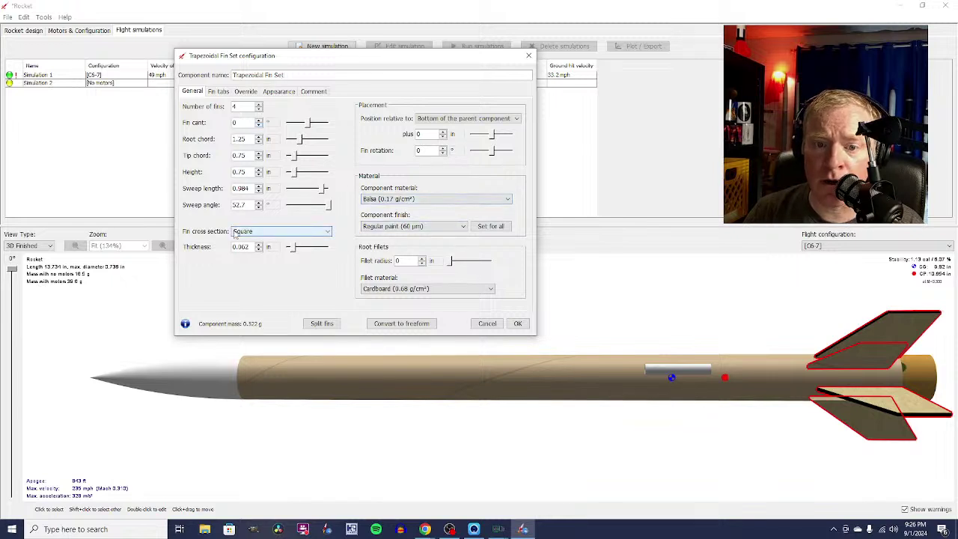
pyautogui.click(326, 232)
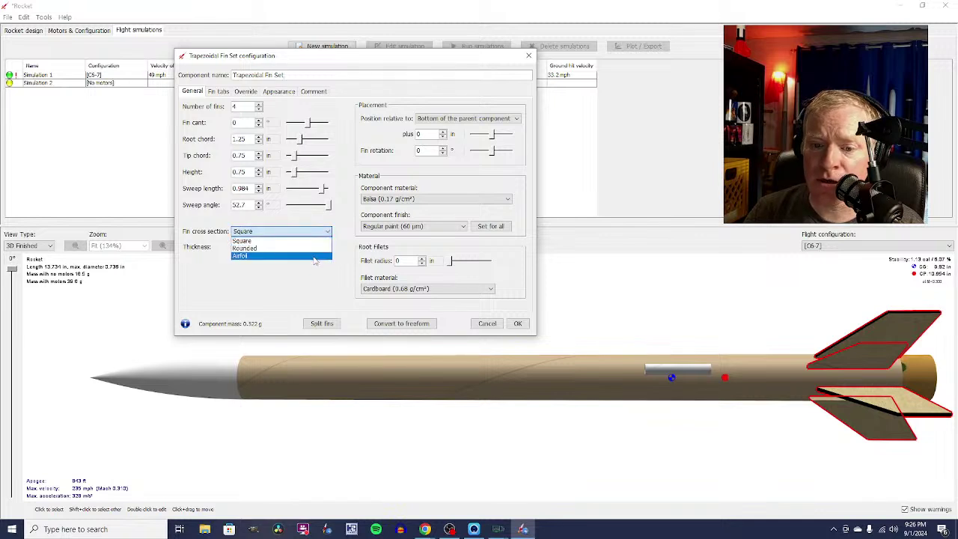
pyautogui.click(315, 257)
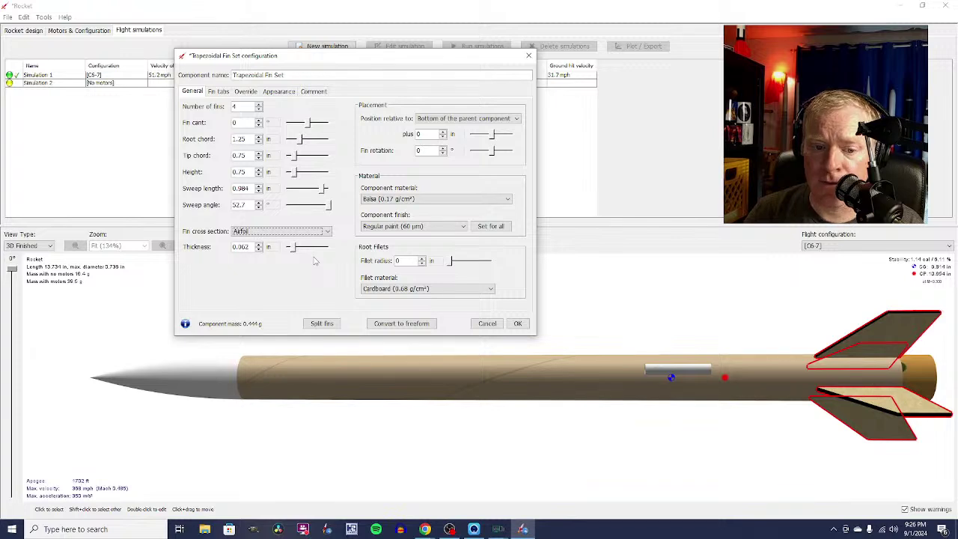
pyautogui.click(517, 323)
# Examine the finished rocket's fins from another angle and check the fin set's configuration.
pyautogui.moveTo(563, 337); pyautogui.dragTo(565, 284)
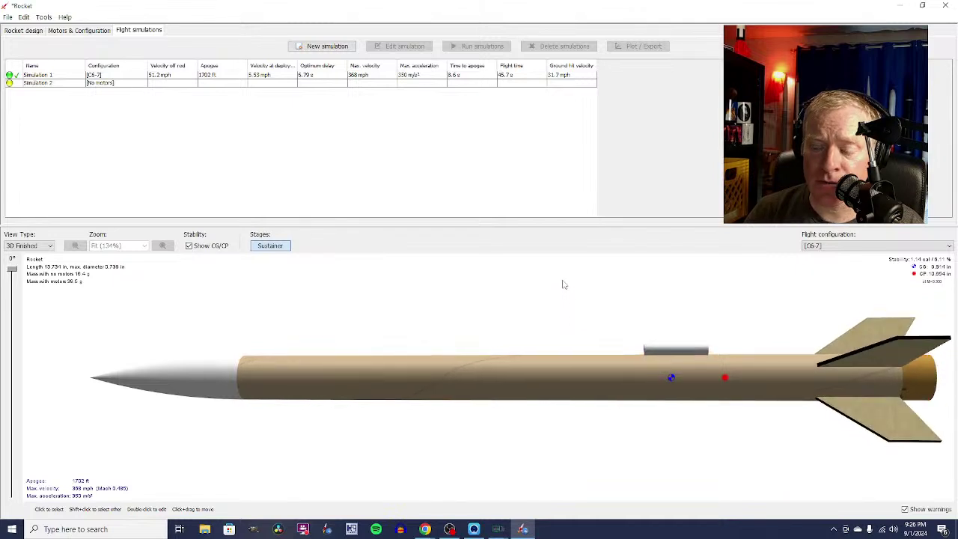
pyautogui.doubleClick(893, 333)
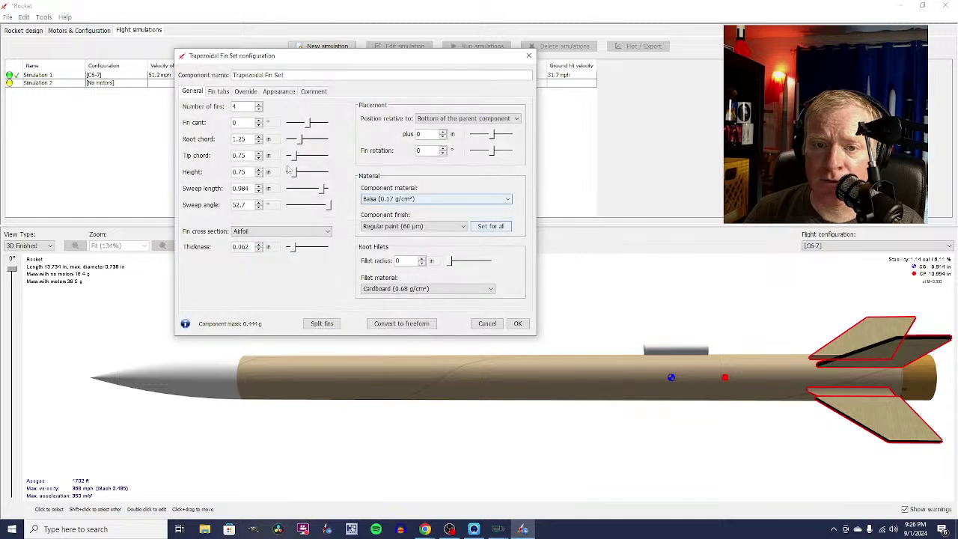
pyautogui.click(520, 327)
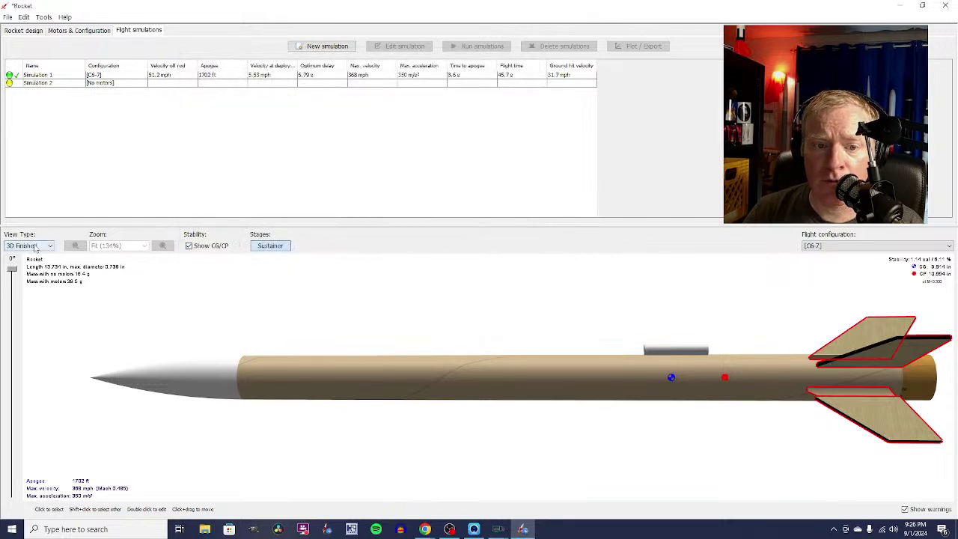
# Display the rocket in side view and return to the rocket design's component tree.
pyautogui.click(47, 247)
pyautogui.click(30, 255)
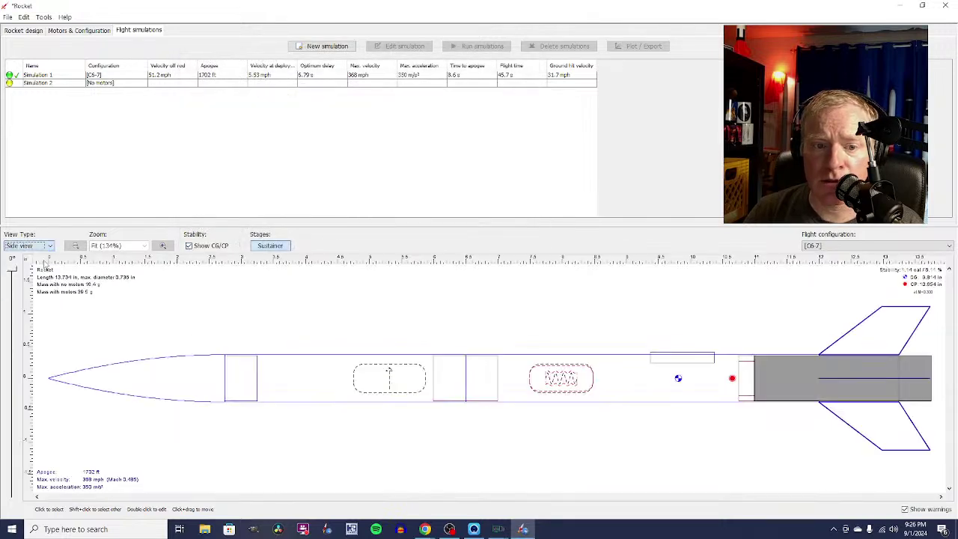
pyautogui.click(4, 29)
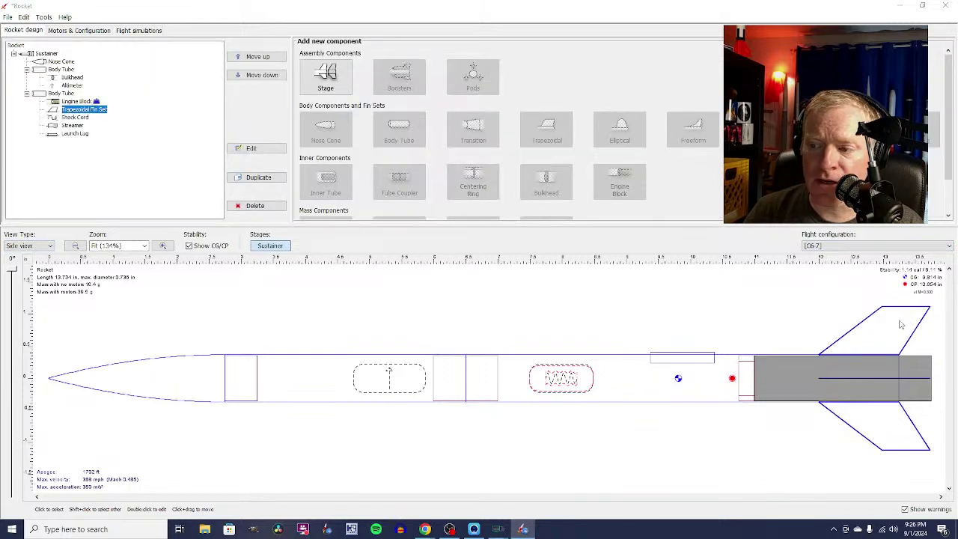
# Reduce the trapezoidal fin set's sweep angle to 42.7° and accept the configuration.
pyautogui.doubleClick(901, 324)
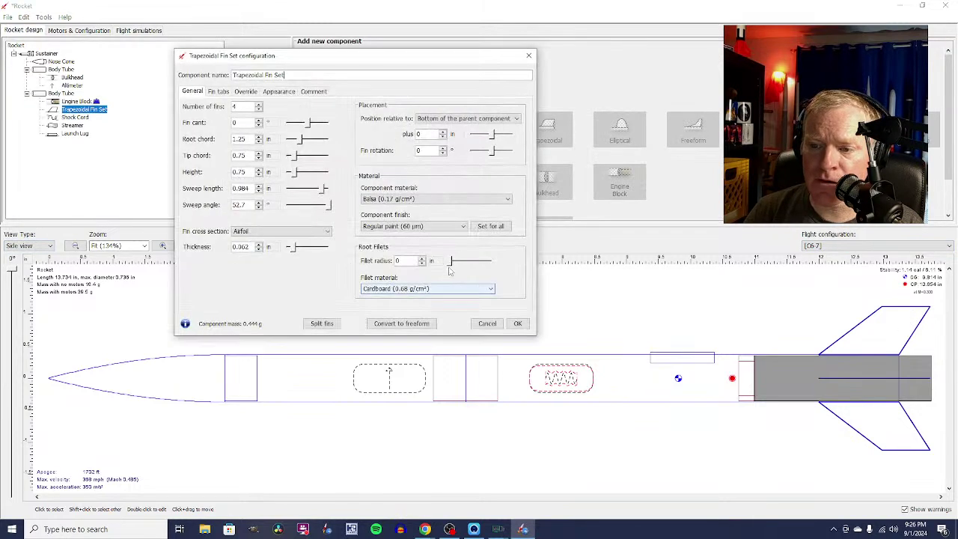
pyautogui.click(259, 210)
pyautogui.click(260, 210)
pyautogui.click(260, 210)
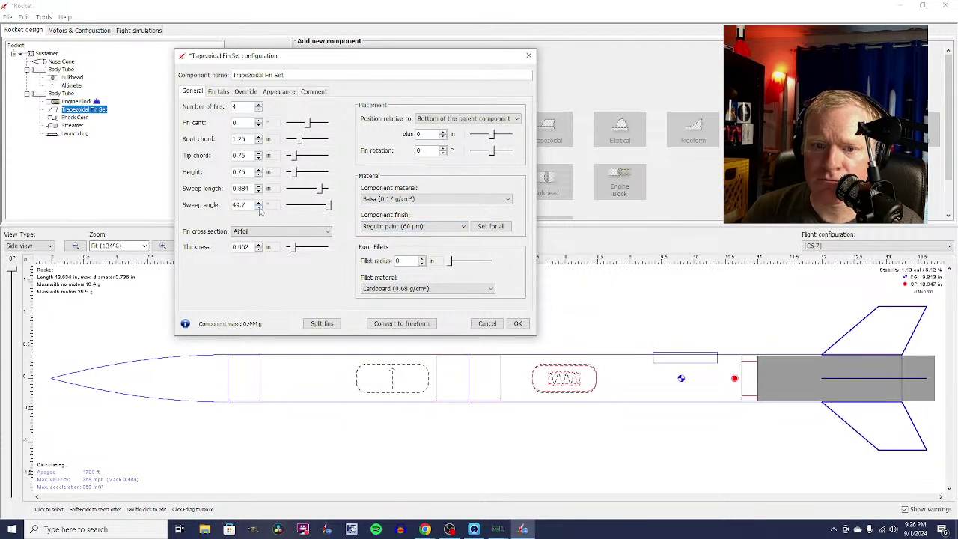
pyautogui.click(260, 211)
pyautogui.click(260, 210)
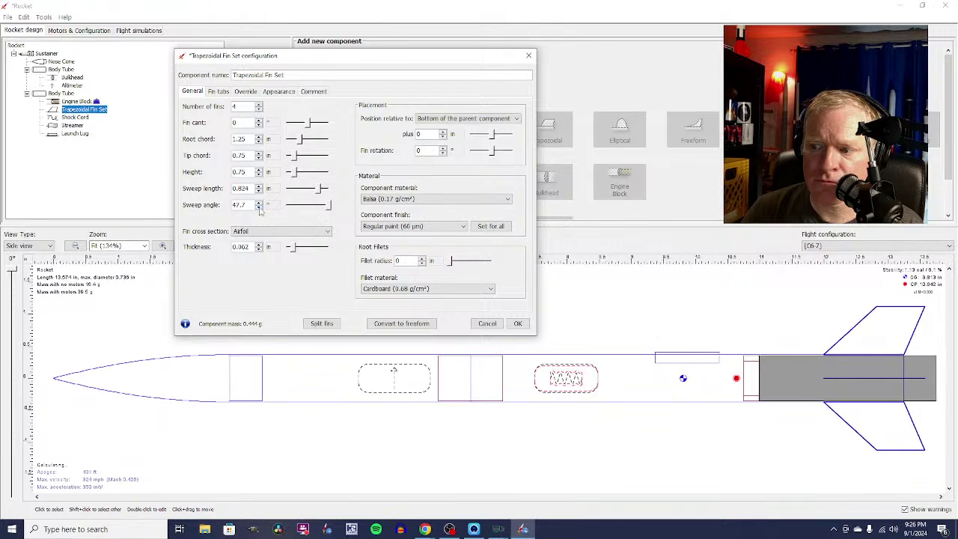
pyautogui.click(260, 210)
pyautogui.click(260, 210)
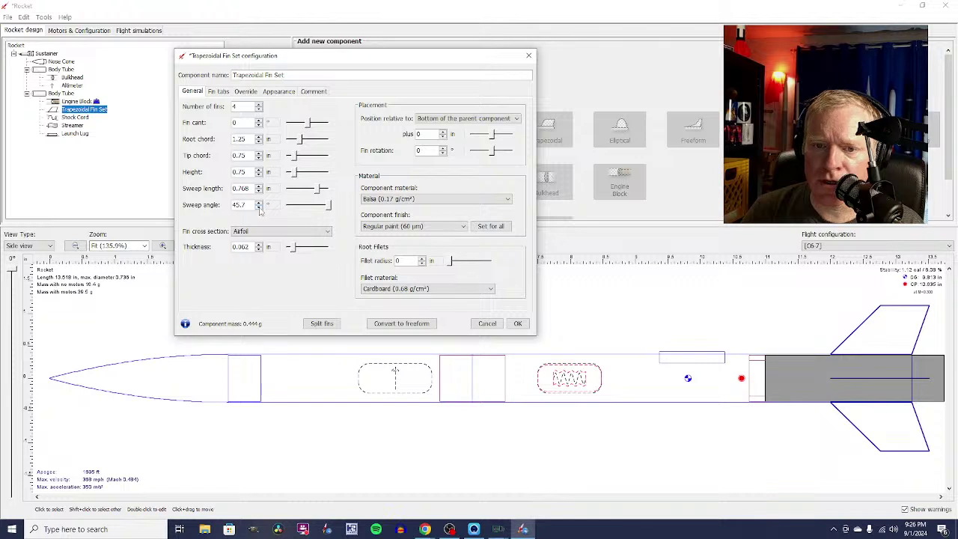
pyautogui.click(260, 210)
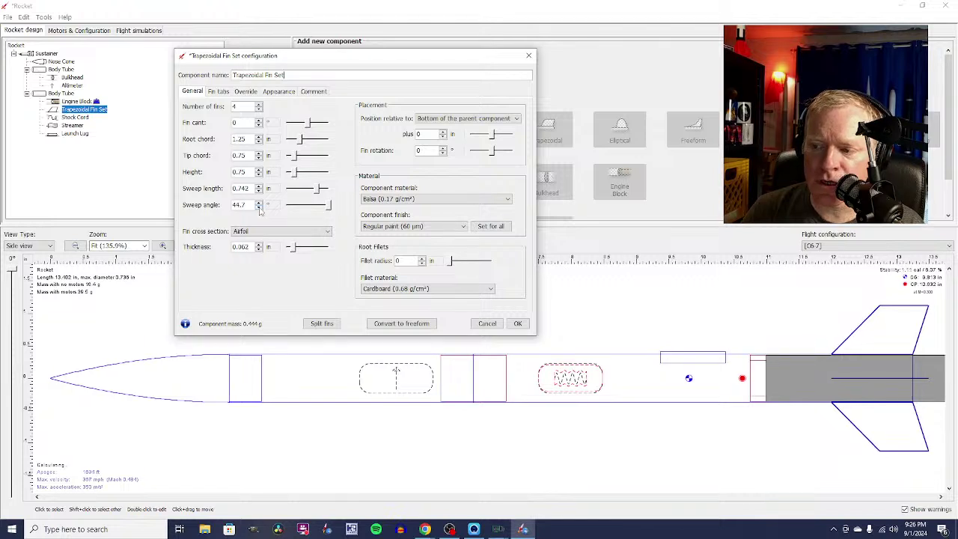
pyautogui.click(260, 210)
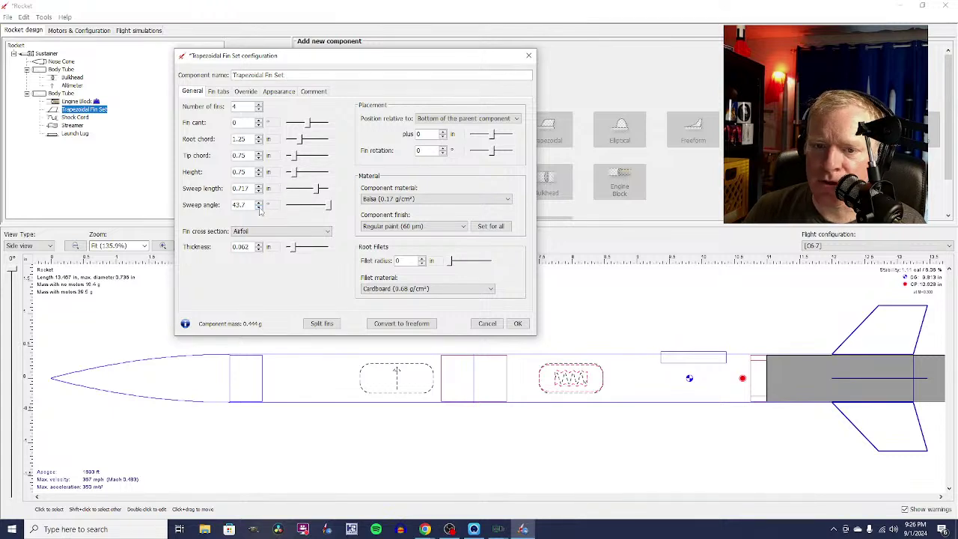
pyautogui.click(260, 210)
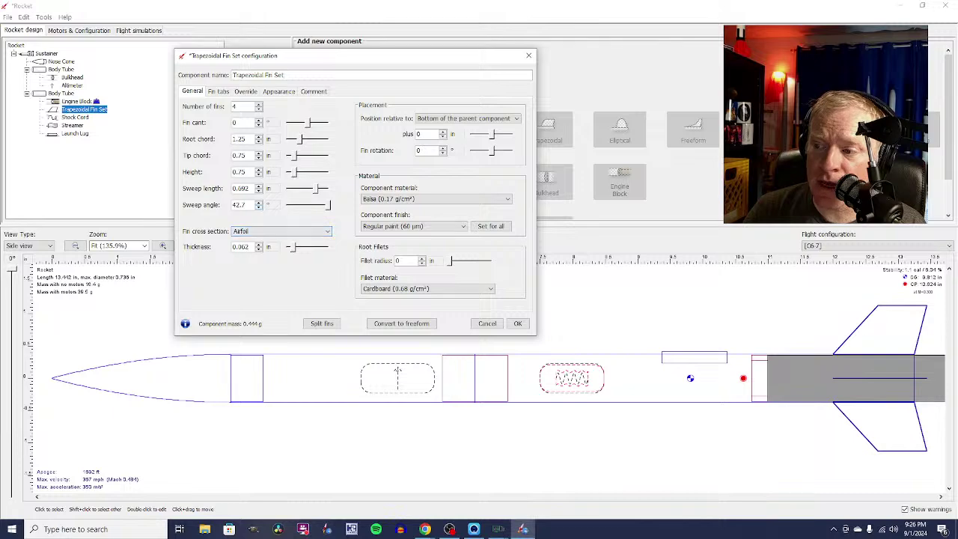
pyautogui.click(517, 323)
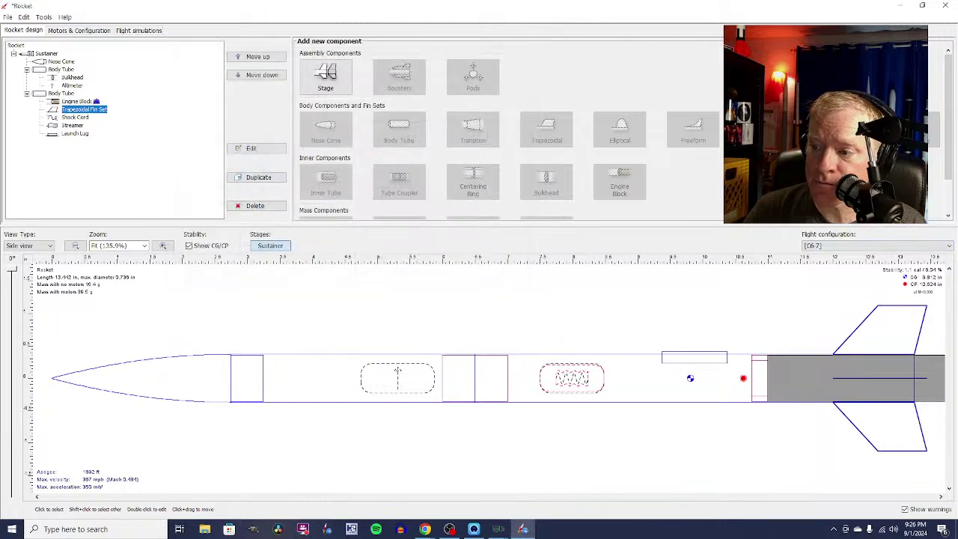
# Offset the trapezoidal fin set by -0.25 in relative to the bottom of the parent component and accept the configuration.
pyautogui.doubleClick(890, 330)
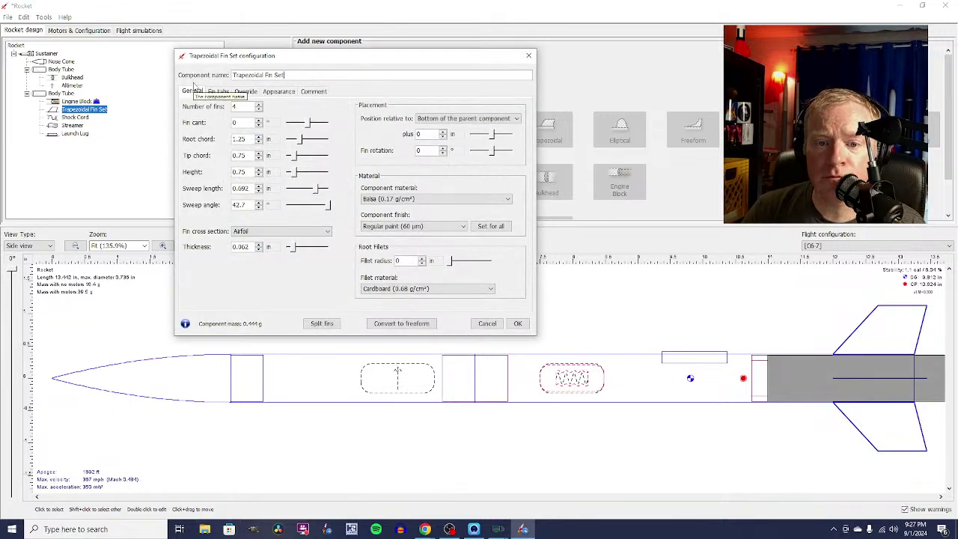
pyautogui.click(517, 324)
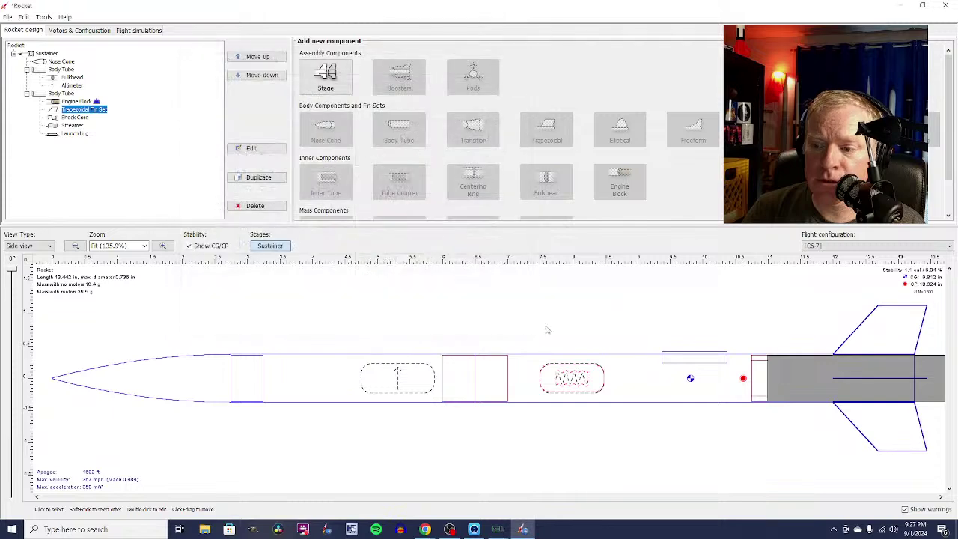
pyautogui.doubleClick(881, 323)
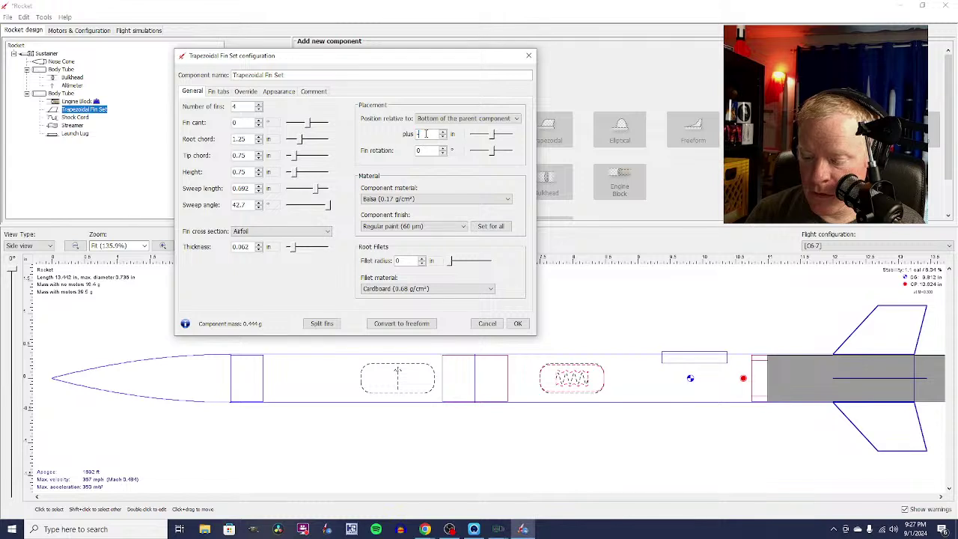
pyautogui.press('Return')
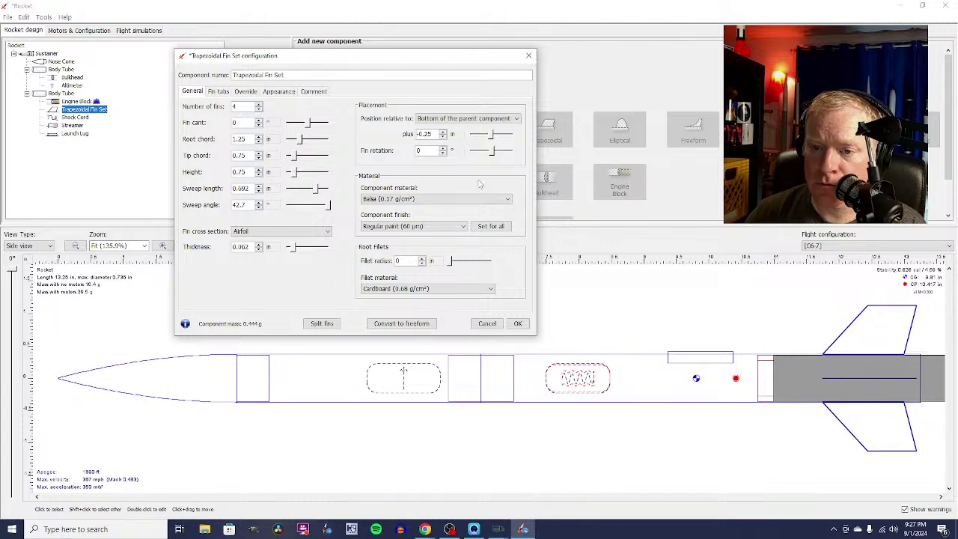
pyautogui.click(518, 323)
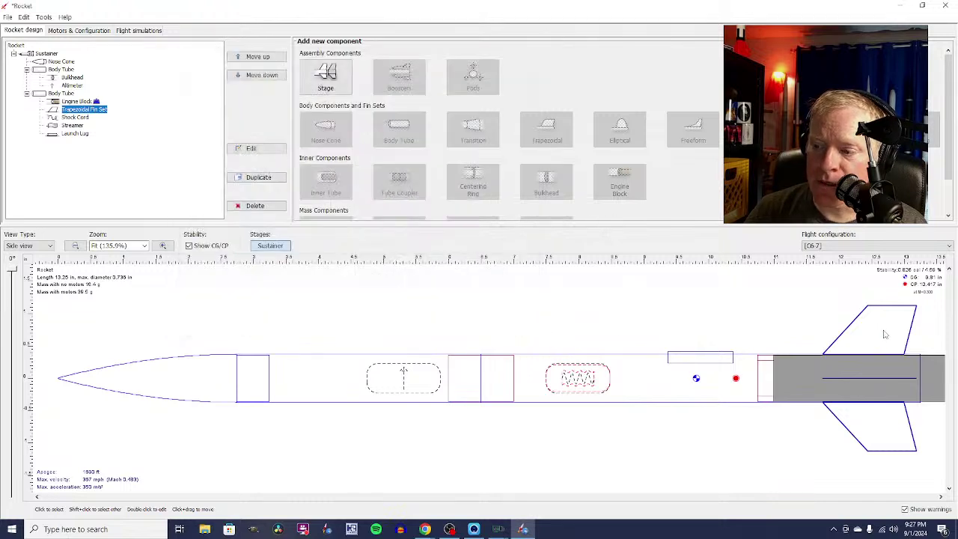
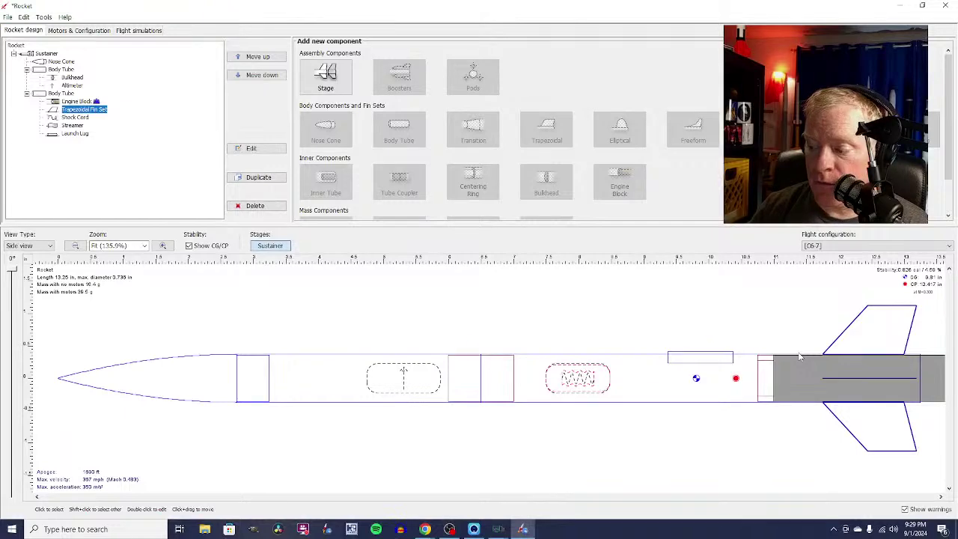
# Set the trapezoidal fin set's height to 0.8 in and its number of fins to 3.
pyautogui.doubleClick(872, 343)
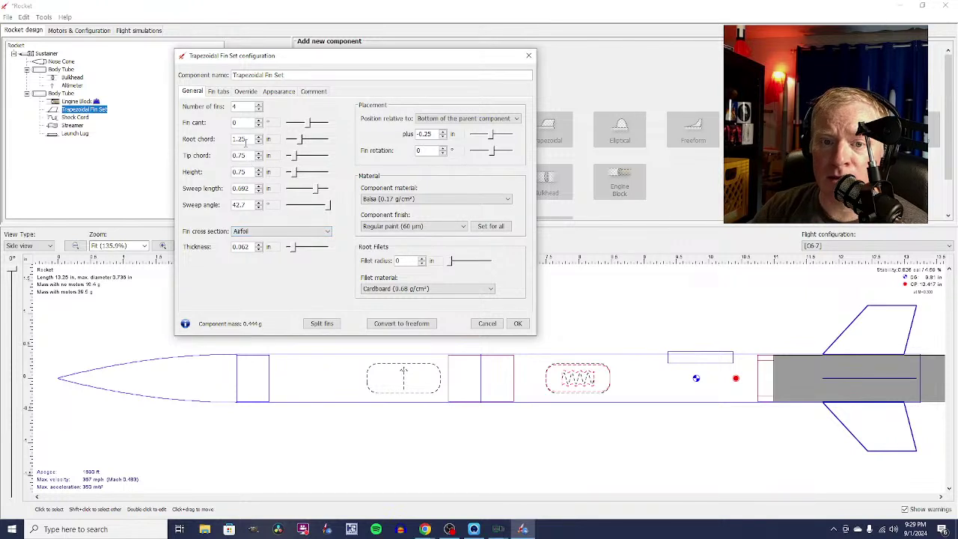
pyautogui.doubleClick(246, 173)
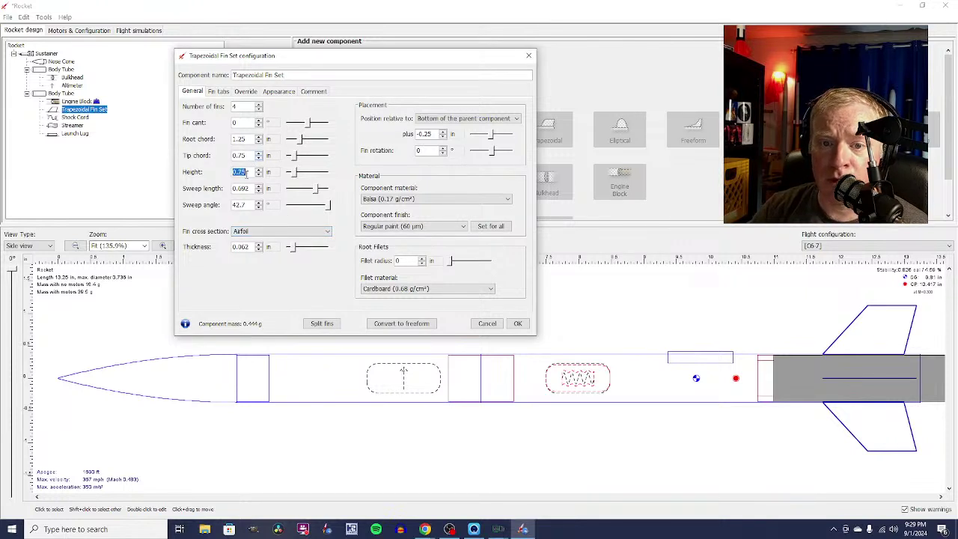
pyautogui.click(239, 172)
pyautogui.doubleClick(240, 173)
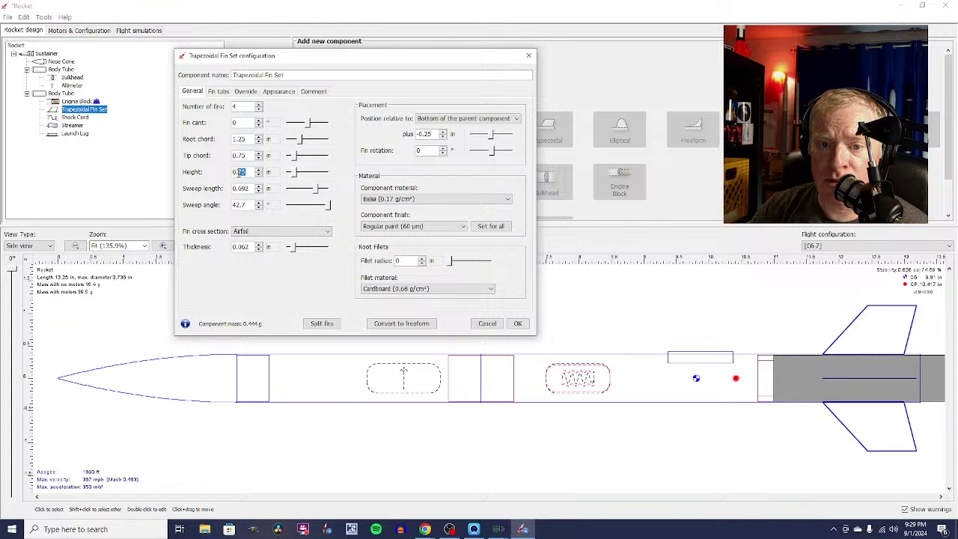
pyautogui.write('0.9')
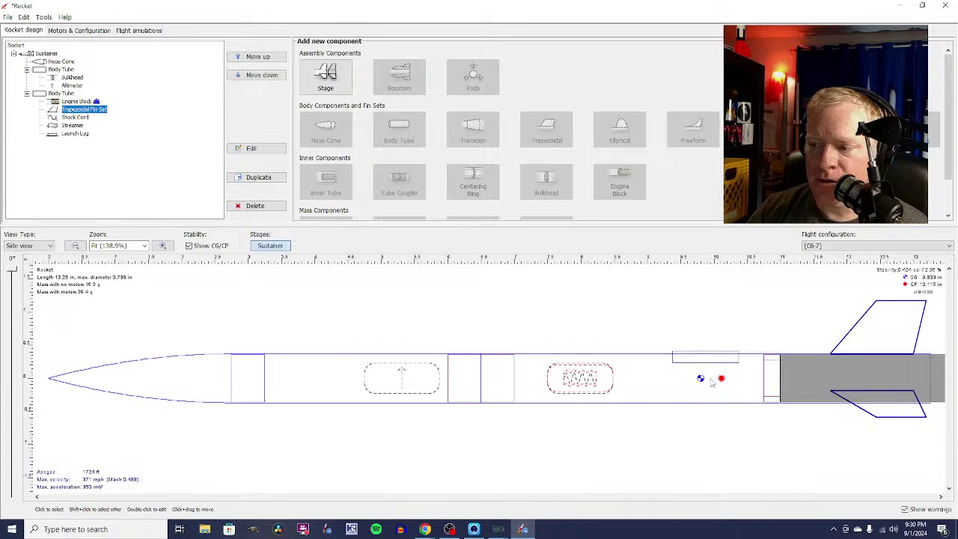
# Undo the last two fin set modifications, then redo both to compare the rocket's stability between the fin versions.
pyautogui.click(26, 17)
pyautogui.click(30, 30)
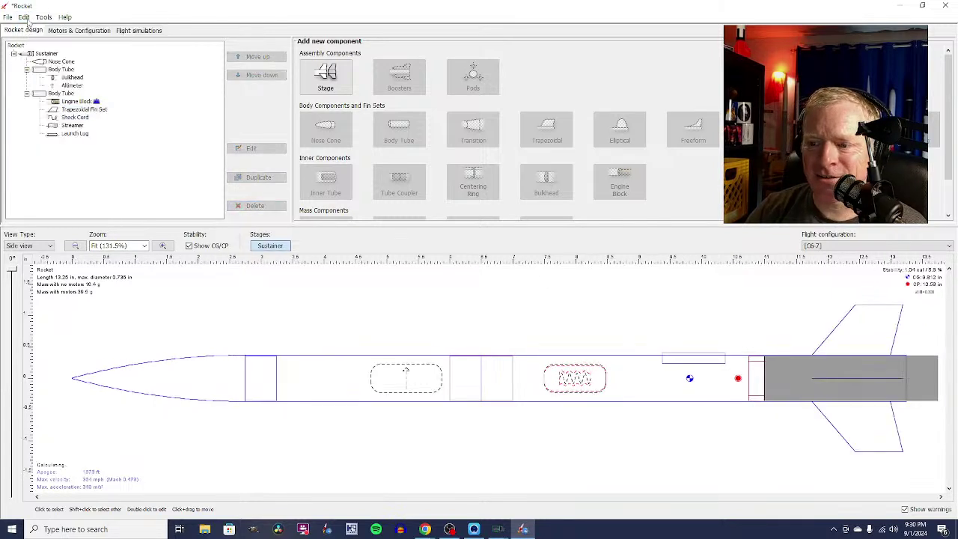
pyautogui.click(26, 18)
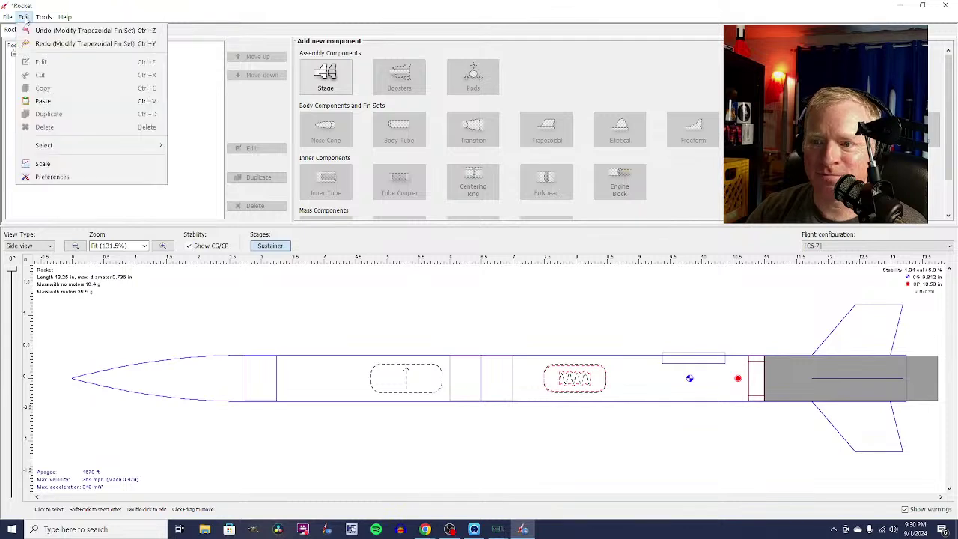
pyautogui.click(33, 30)
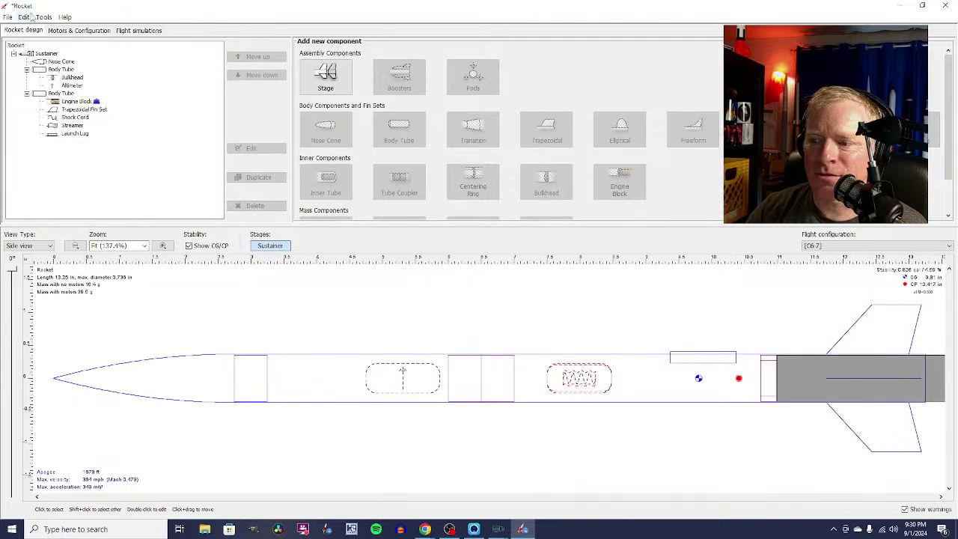
pyautogui.click(26, 16)
pyautogui.click(37, 44)
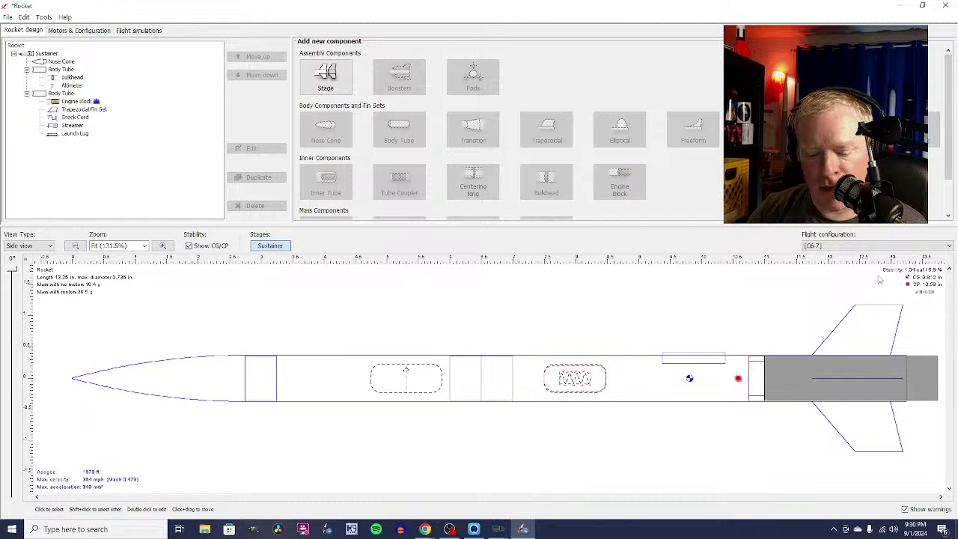
pyautogui.click(25, 17)
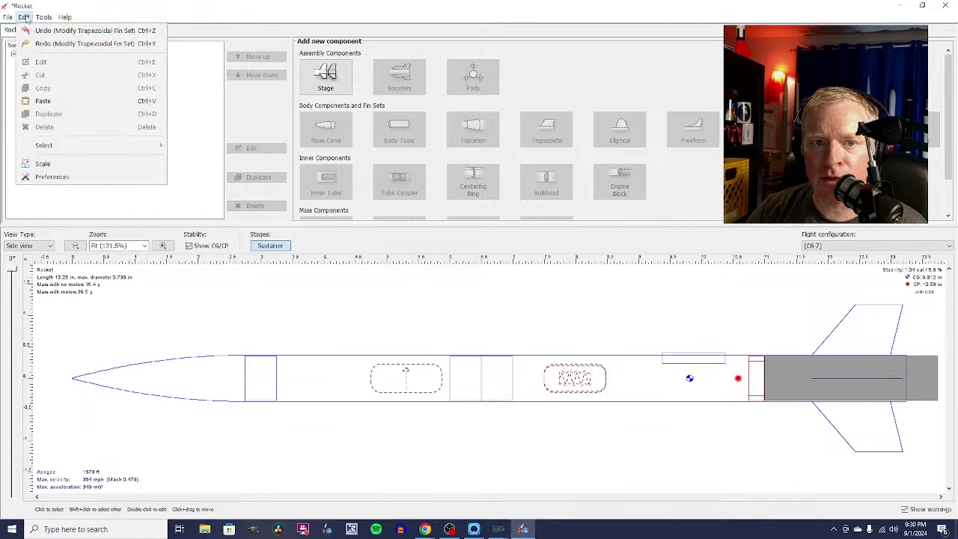
pyautogui.click(46, 43)
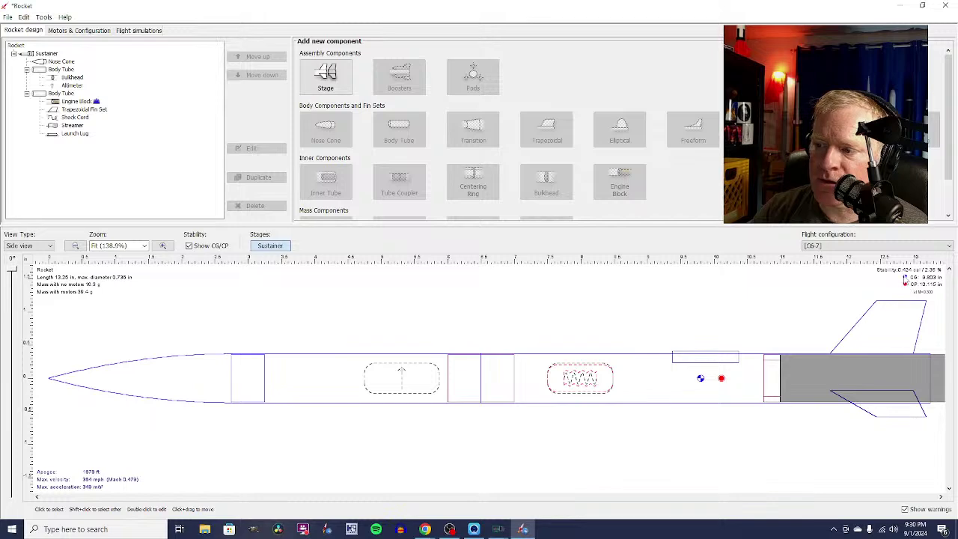
# Try fin heights of 1 in and 0.9 in, set the height to 0.95 in and accept the configuration.
pyautogui.doubleClick(904, 346)
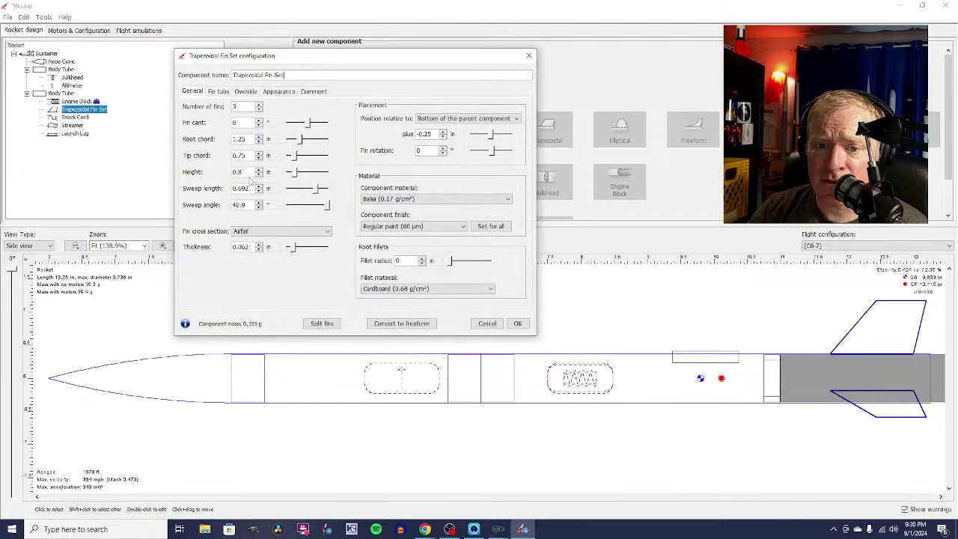
pyautogui.click(246, 172)
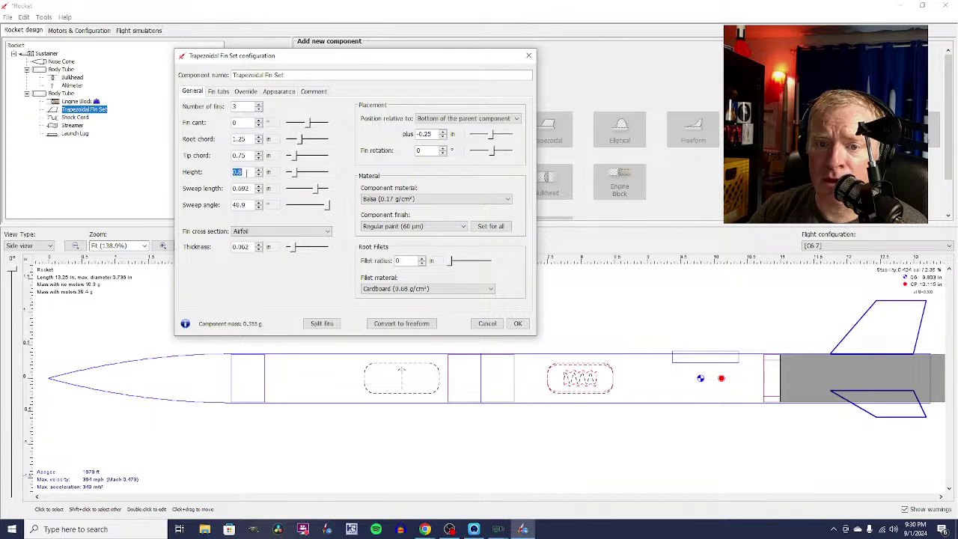
pyautogui.write('1')
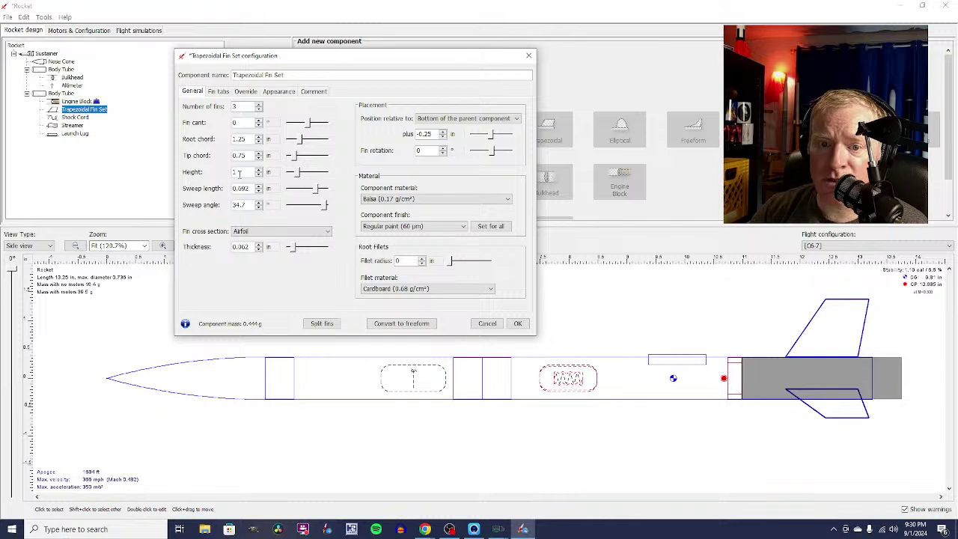
pyautogui.press('BackSpace')
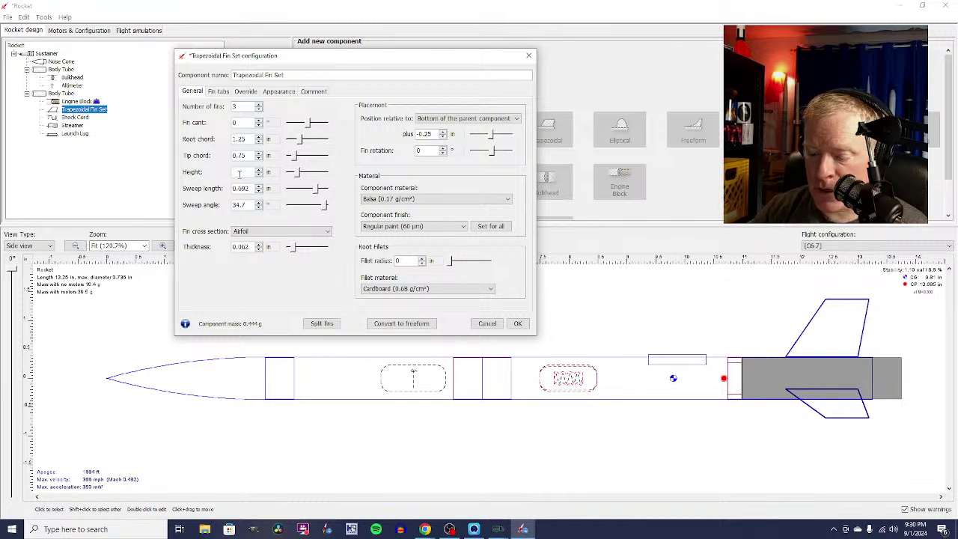
pyautogui.write('0.8')
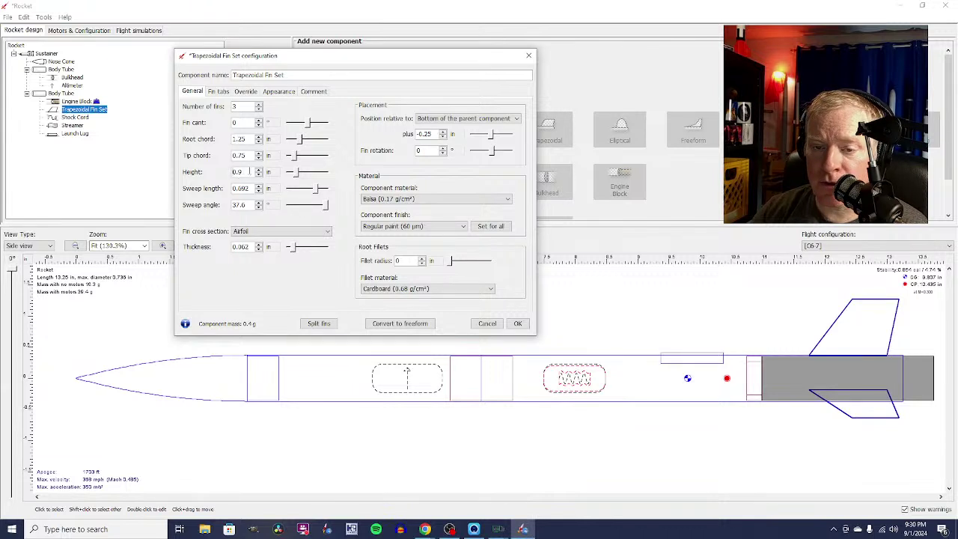
pyautogui.write('5')
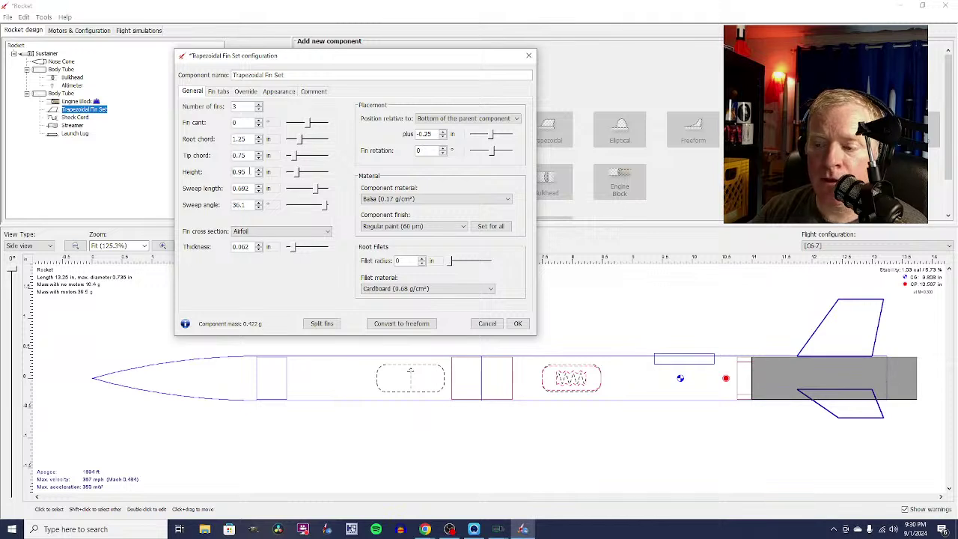
pyautogui.click(518, 325)
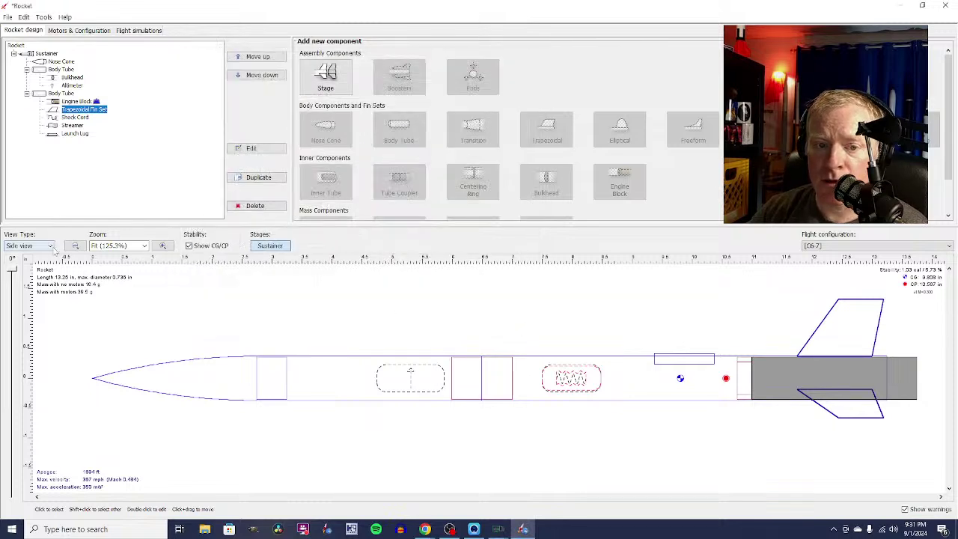
# Display the rocket in the 3D Finished view and rotate it to examine the three-fin layout.
pyautogui.click(30, 245)
pyautogui.click(41, 294)
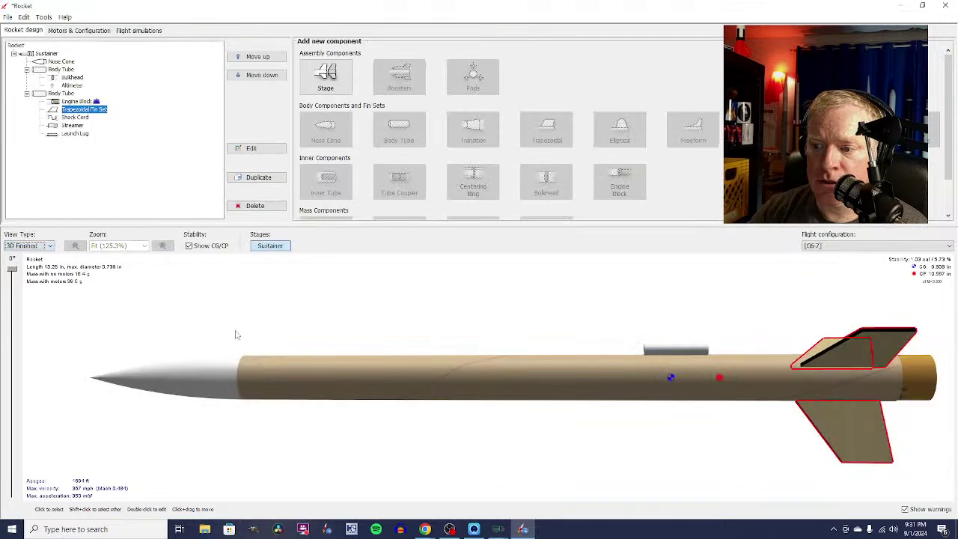
pyautogui.moveTo(307, 277); pyautogui.dragTo(376, 311)
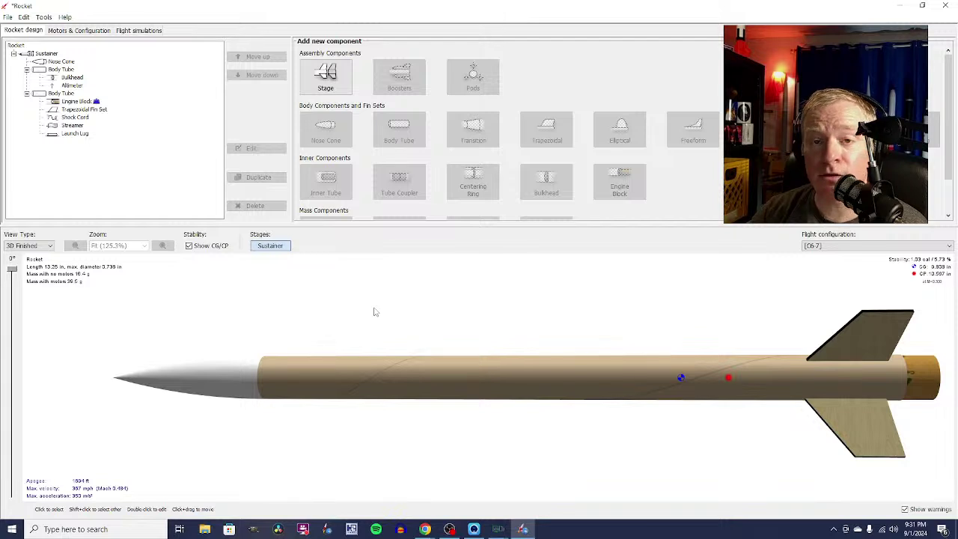
# Undo the last three trapezoidal fin set modifications, check the rocket from another angle, and redo one of them.
pyautogui.moveTo(376, 311); pyautogui.dragTo(383, 359)
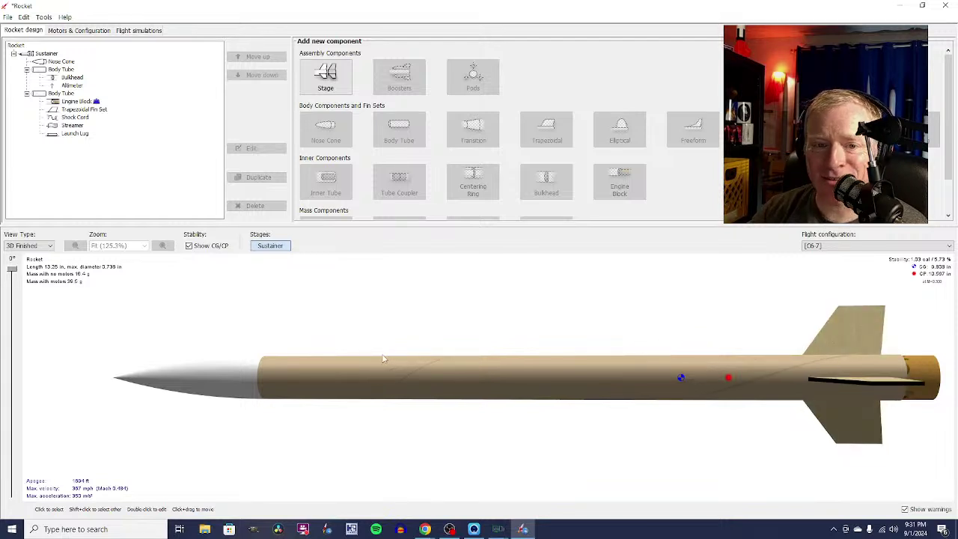
pyautogui.click(25, 17)
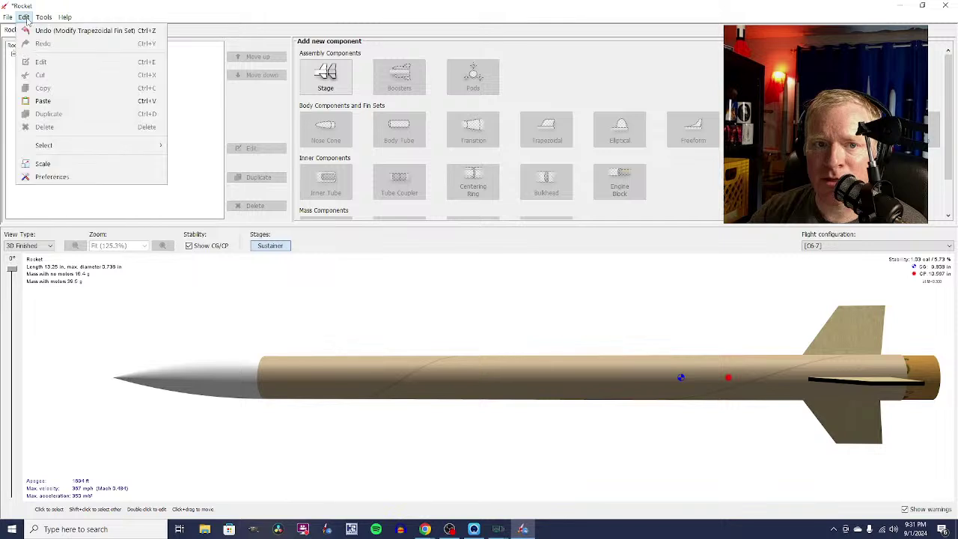
pyautogui.click(46, 31)
pyautogui.click(25, 18)
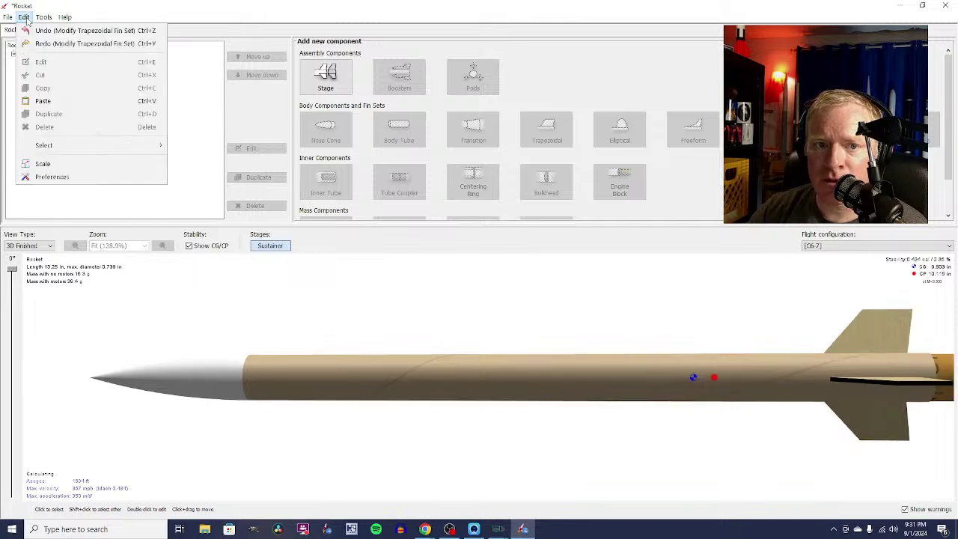
pyautogui.click(29, 31)
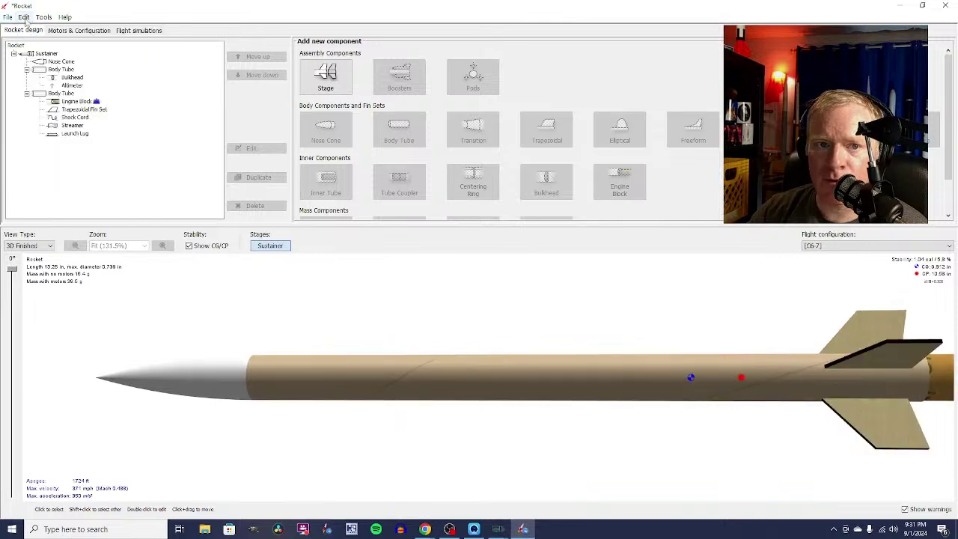
pyautogui.click(25, 18)
pyautogui.click(33, 30)
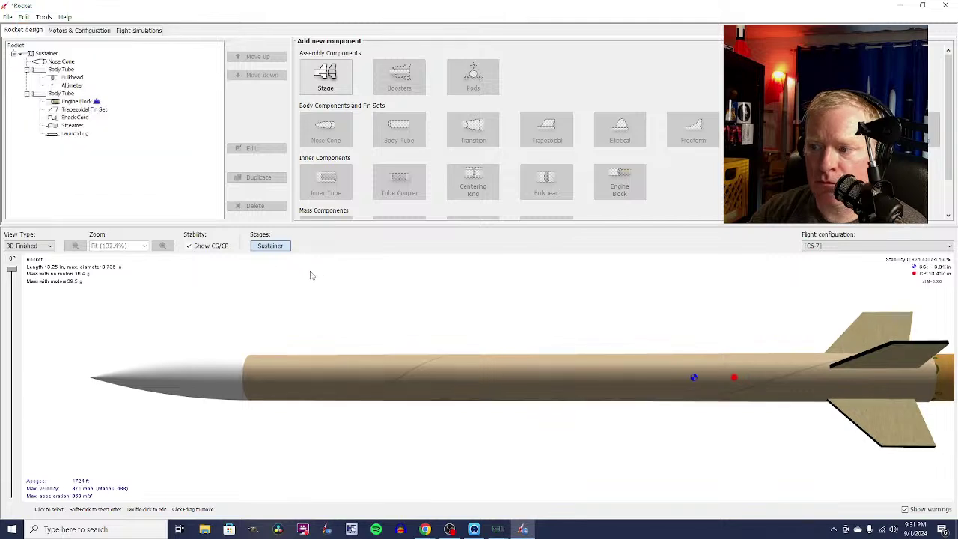
pyautogui.moveTo(480, 260); pyautogui.dragTo(468, 185)
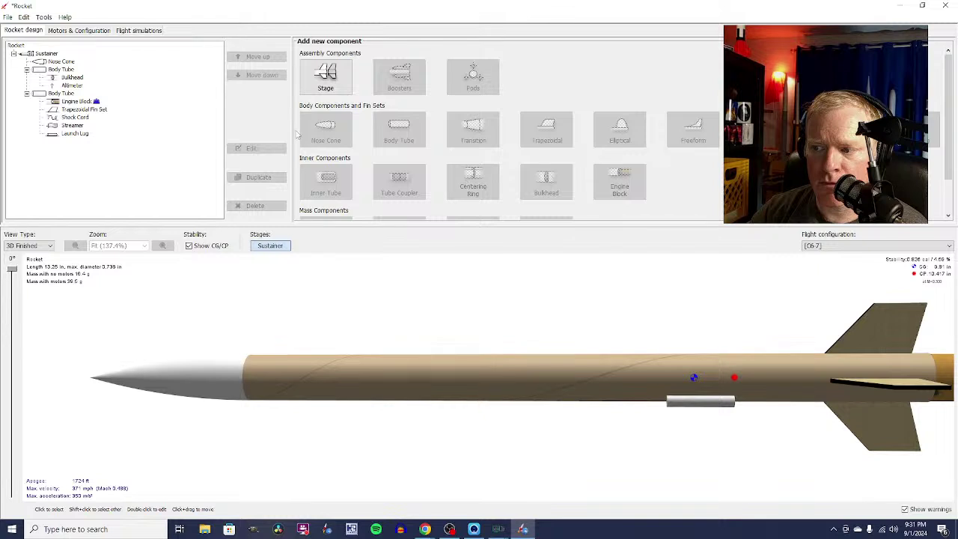
pyautogui.click(23, 18)
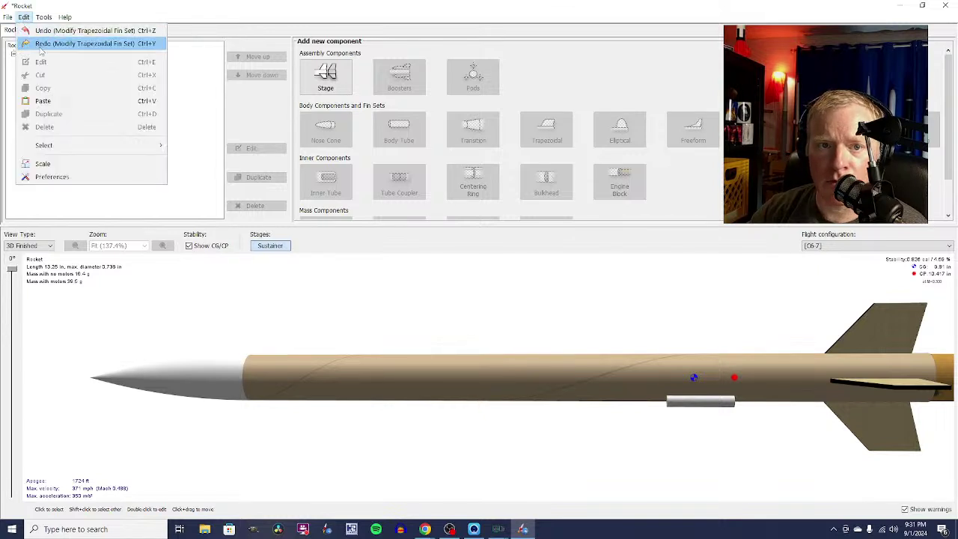
pyautogui.click(33, 41)
# Rotate the 3D rocket to examine its fin layout and launch lug, and return the display to Top view.
pyautogui.moveTo(455, 349)
pyautogui.mouseDown()
pyautogui.moveTo(385, 349)
pyautogui.moveTo(457, 345)
pyautogui.mouseUp()
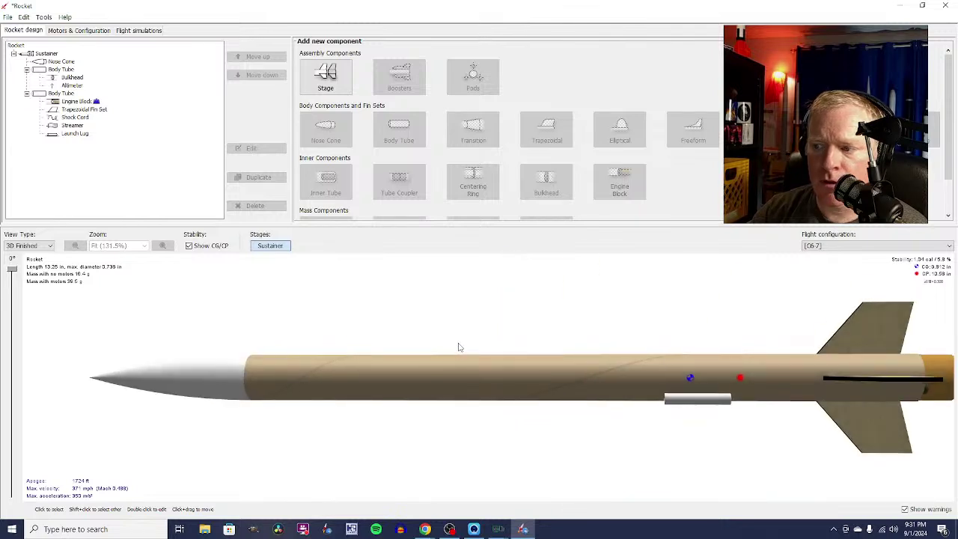
pyautogui.moveTo(566, 351); pyautogui.dragTo(561, 278)
pyautogui.moveTo(483, 470); pyautogui.dragTo(487, 427)
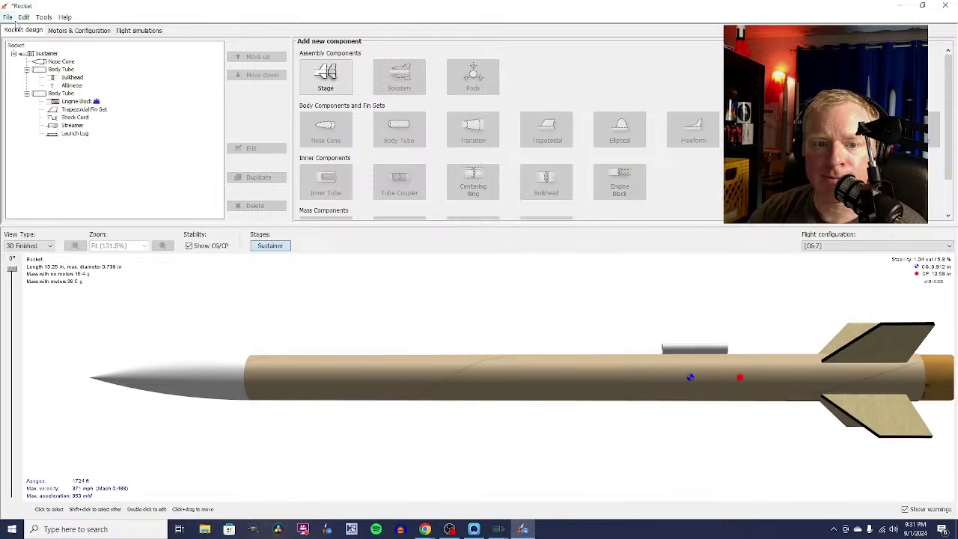
pyautogui.click(55, 248)
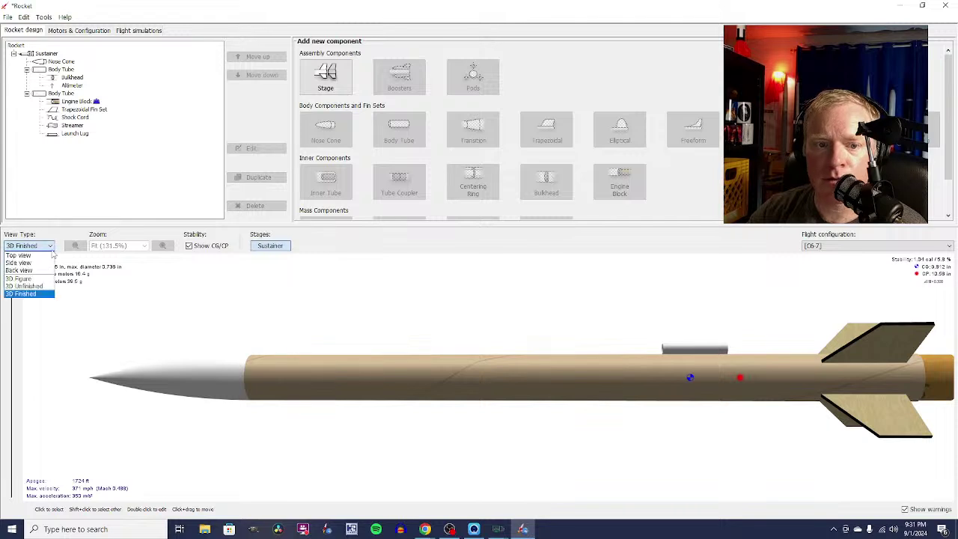
pyautogui.click(43, 256)
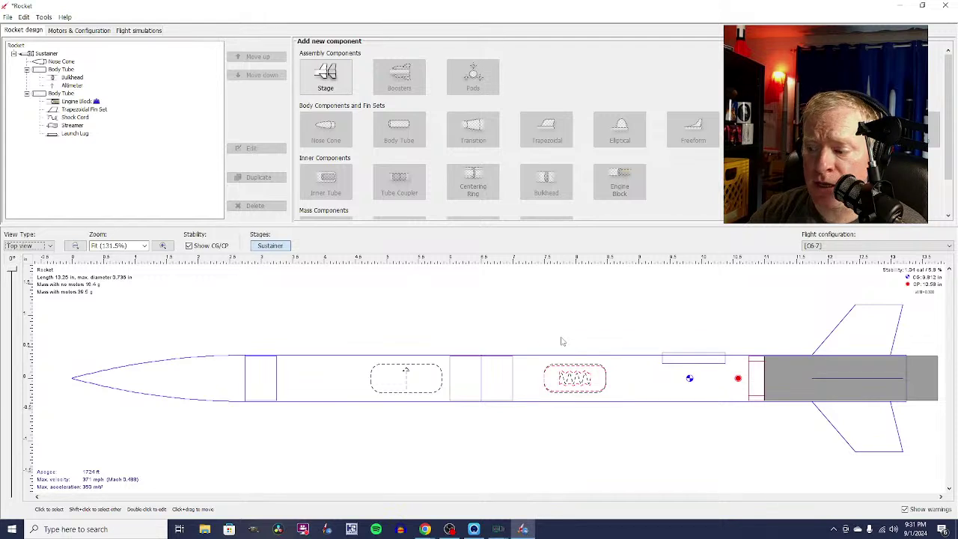
# Check the C6-7 motor configuration and rerun Simulation 1 for the current fin design.
pyautogui.click(134, 32)
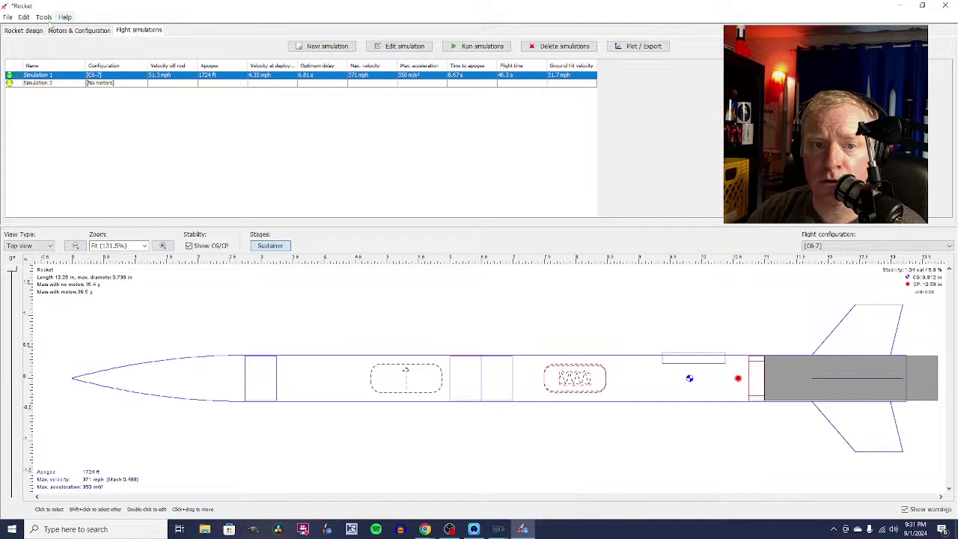
pyautogui.click(27, 31)
pyautogui.click(71, 30)
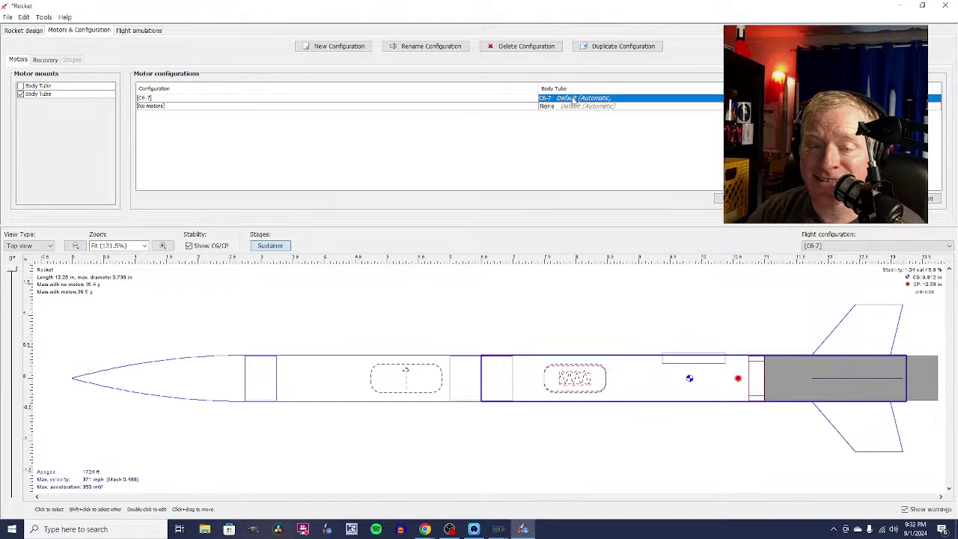
pyautogui.click(136, 31)
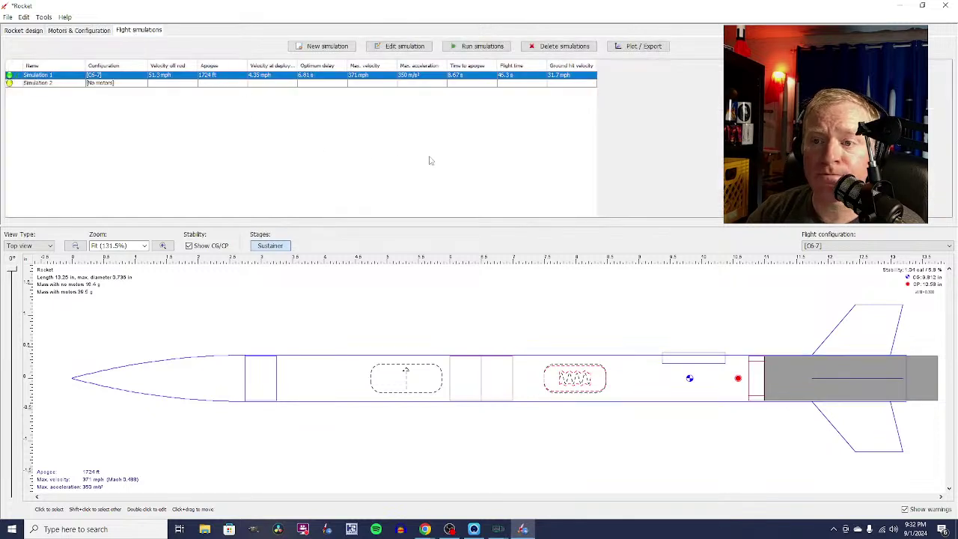
pyautogui.click(486, 46)
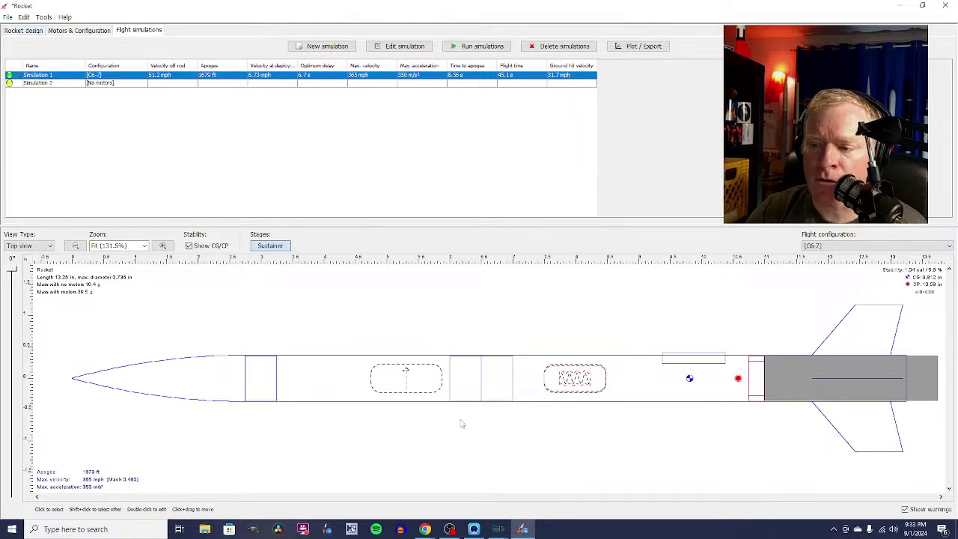
# Plot Simulation 1 as vertical motion vs. time and inspect its altitude, vertical acceleration and vertical velocity curves.
pyautogui.click(640, 47)
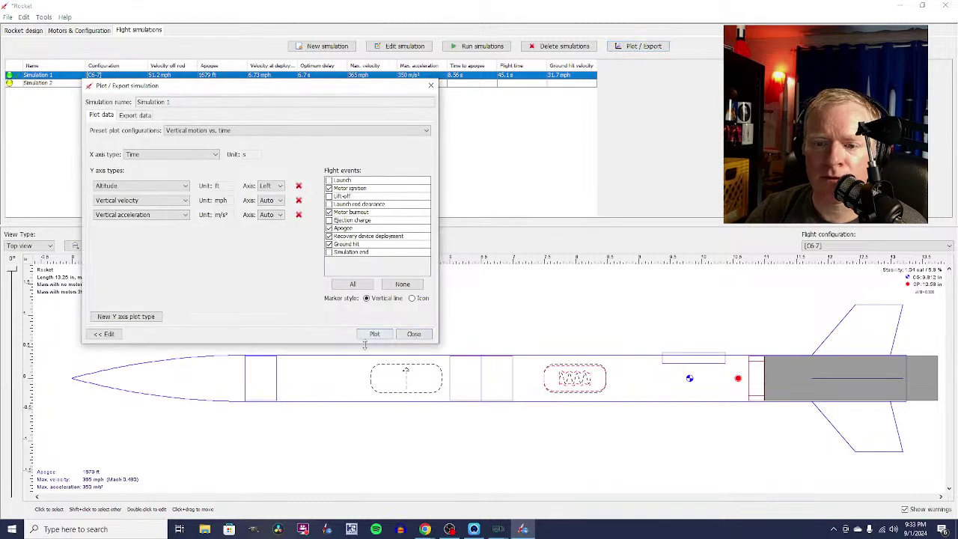
pyautogui.click(373, 335)
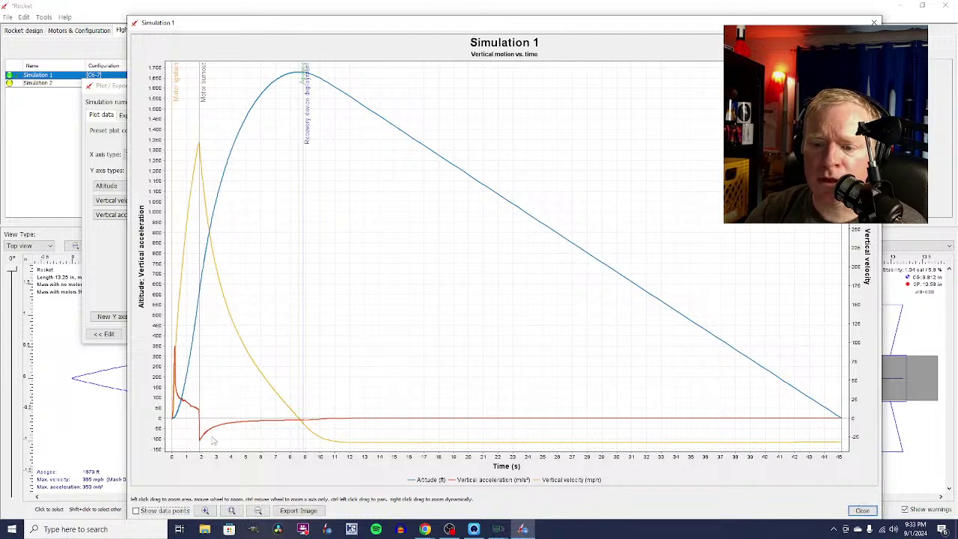
pyautogui.moveTo(180, 420)
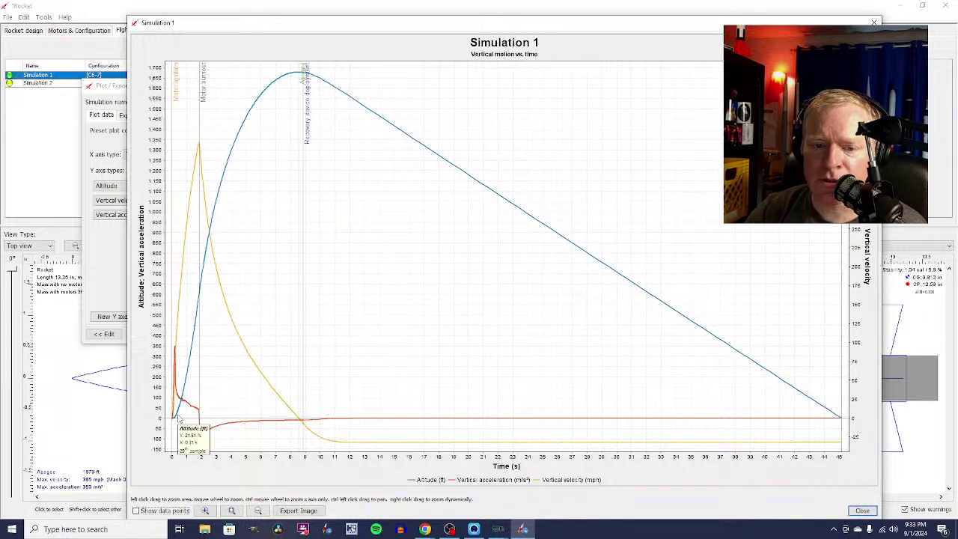
pyautogui.moveTo(176, 350)
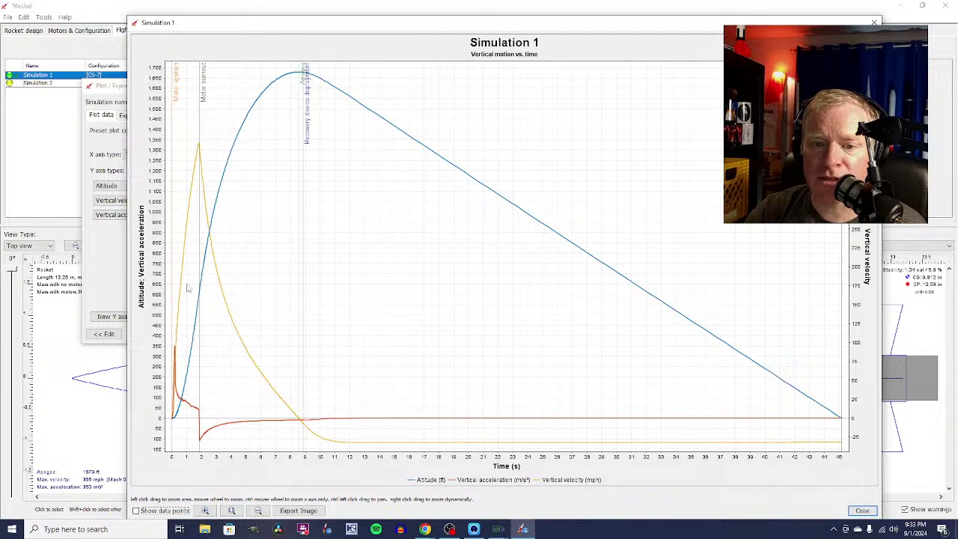
pyautogui.moveTo(199, 143)
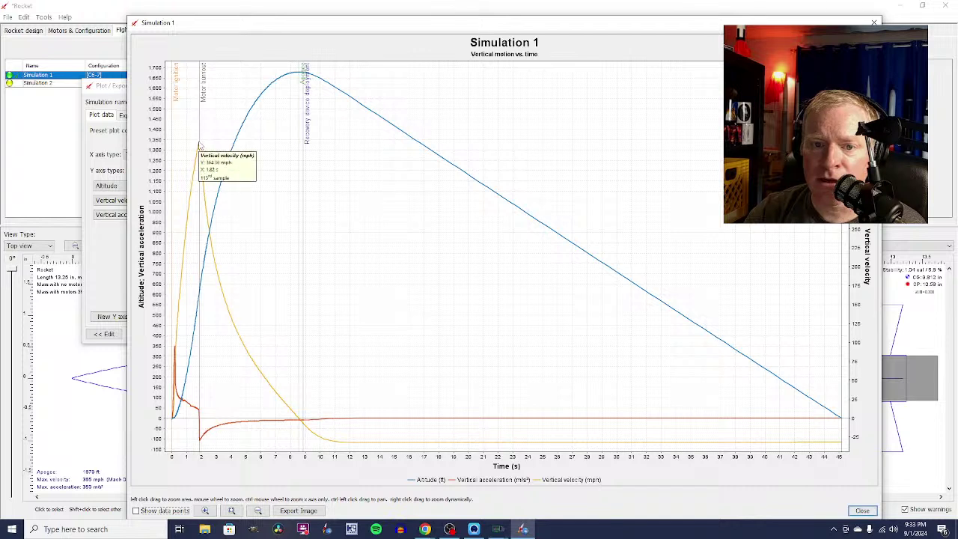
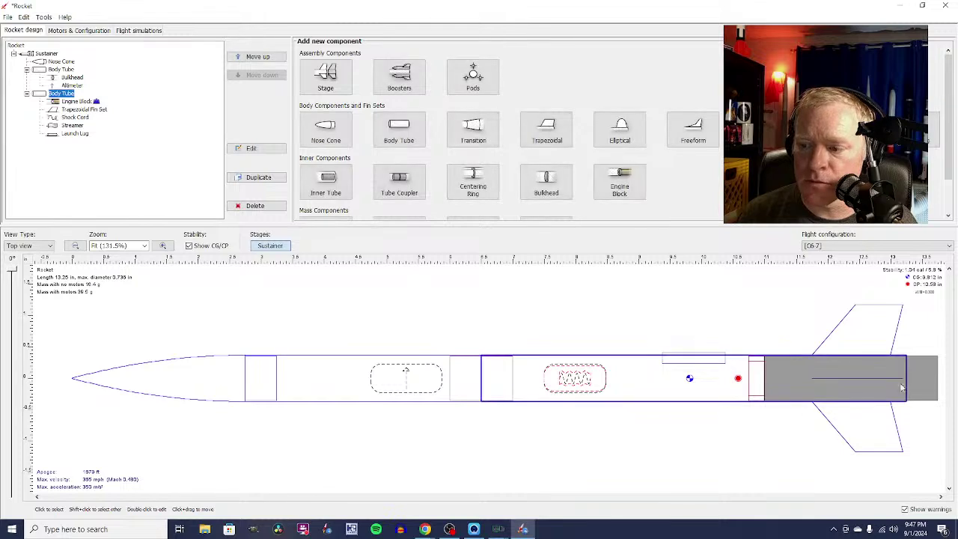
# Add a new stage to the rocket, name it Booster Stage and accept its configuration.
pyautogui.click(34, 55)
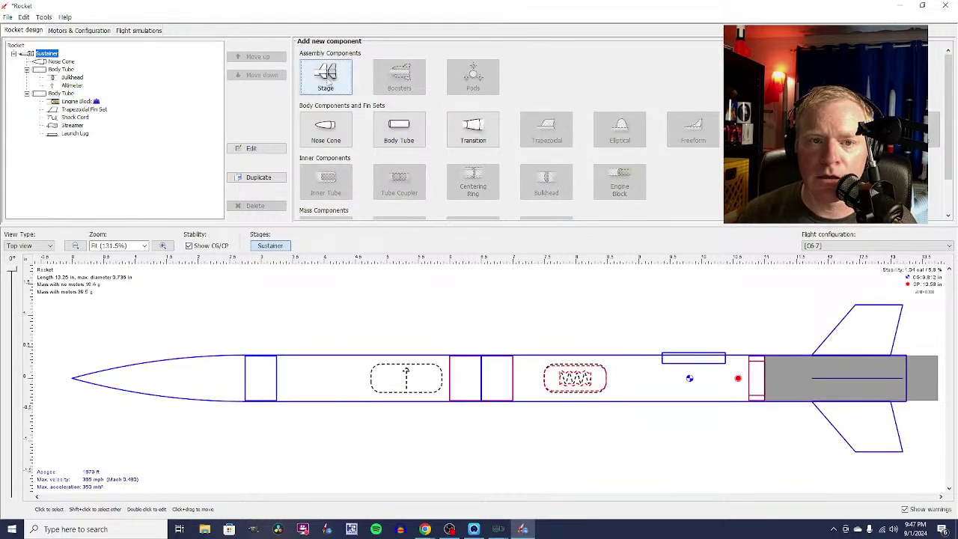
pyautogui.click(326, 75)
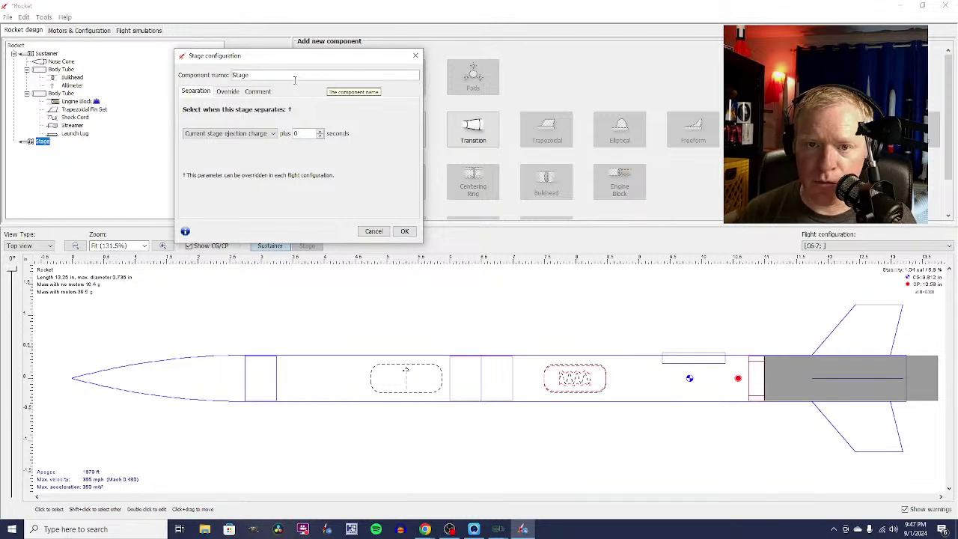
pyautogui.press('Home')
pyautogui.write('Booster')
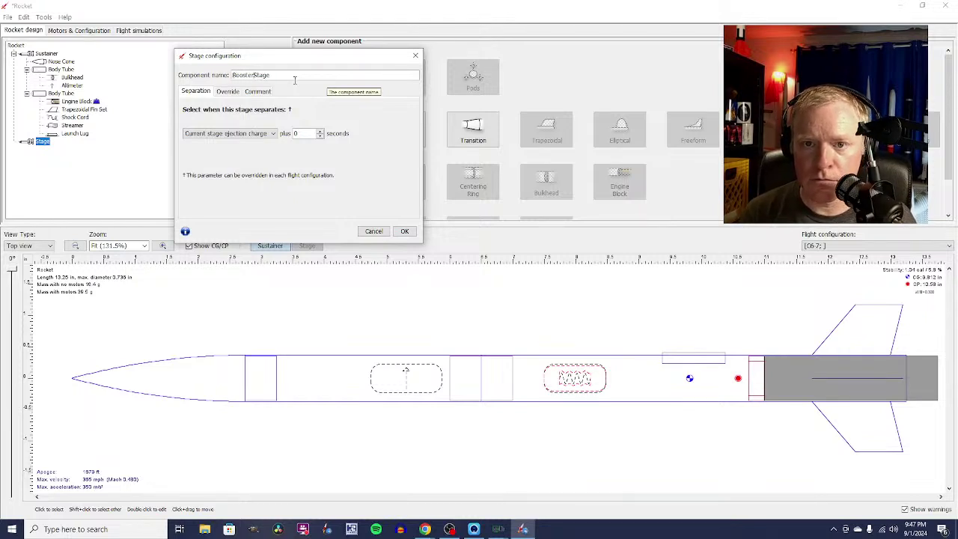
pyautogui.press('Return')
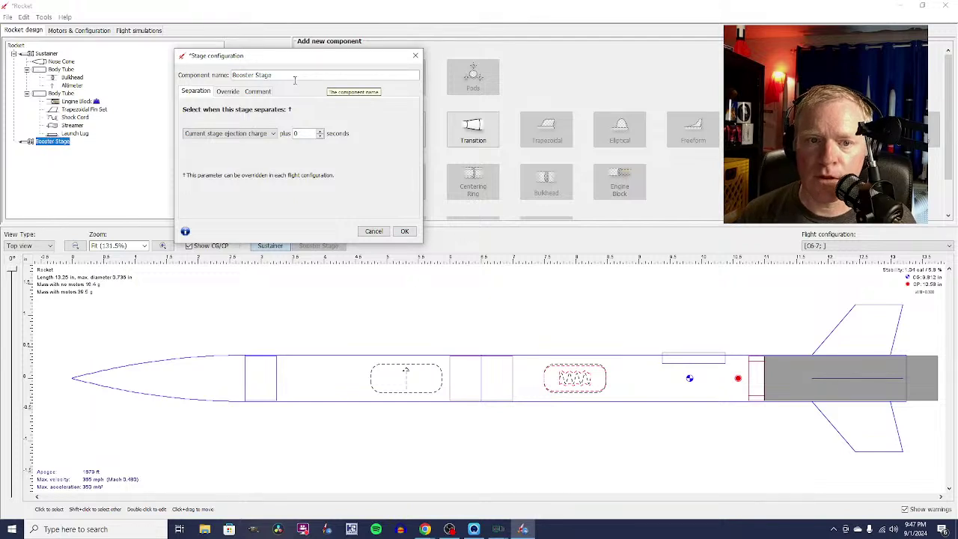
pyautogui.click(405, 232)
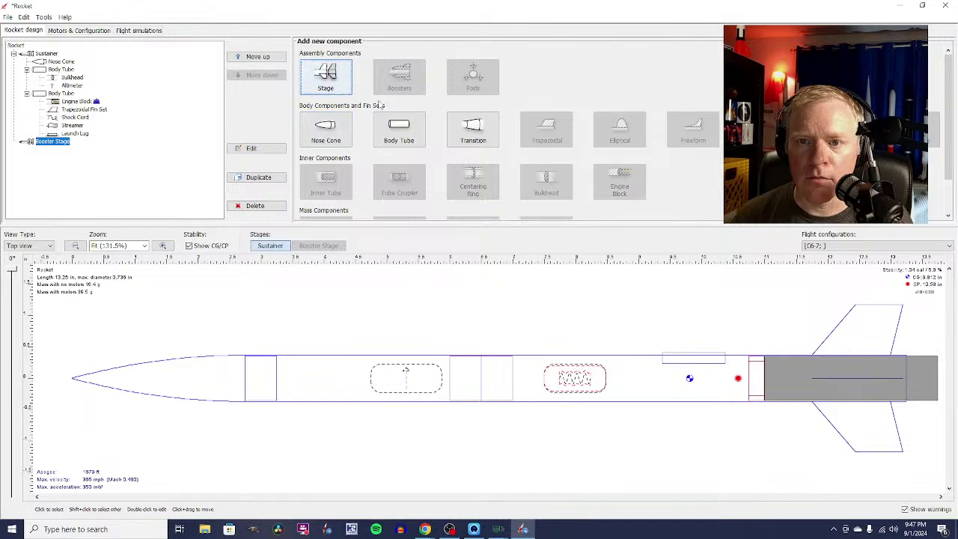
# Add the 3.5 in Estes BT-20G body tube to the booster stage, making it a motor mount with 0.25 in motor overhang.
pyautogui.click(401, 146)
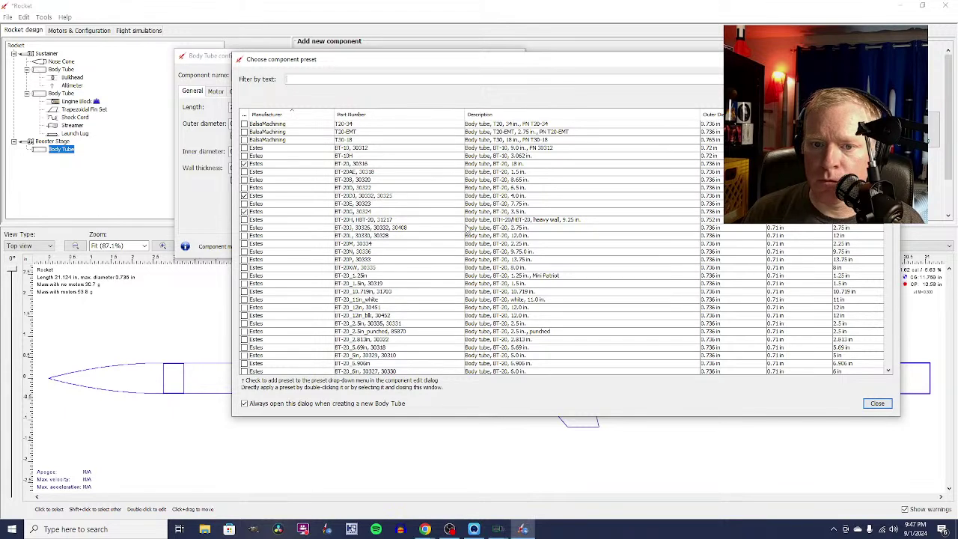
pyautogui.doubleClick(504, 212)
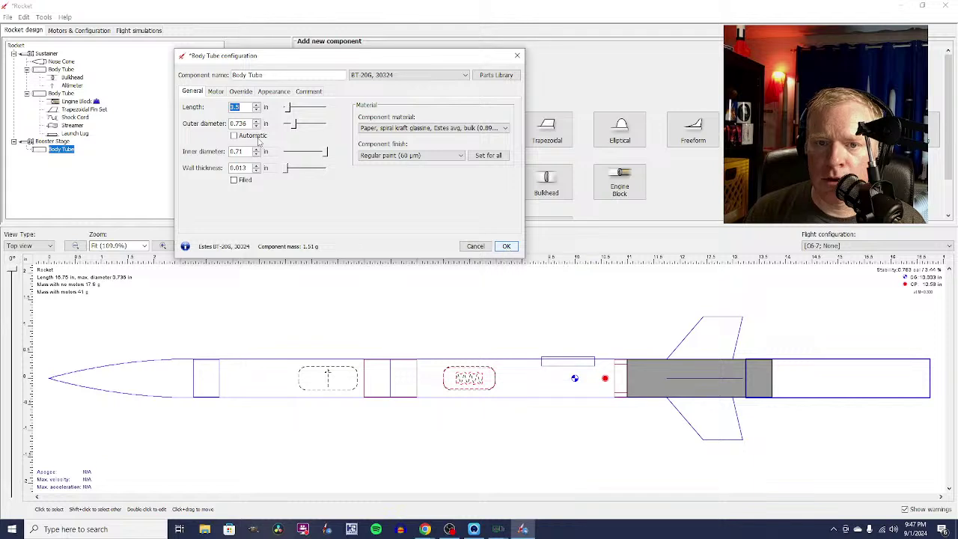
pyautogui.click(214, 91)
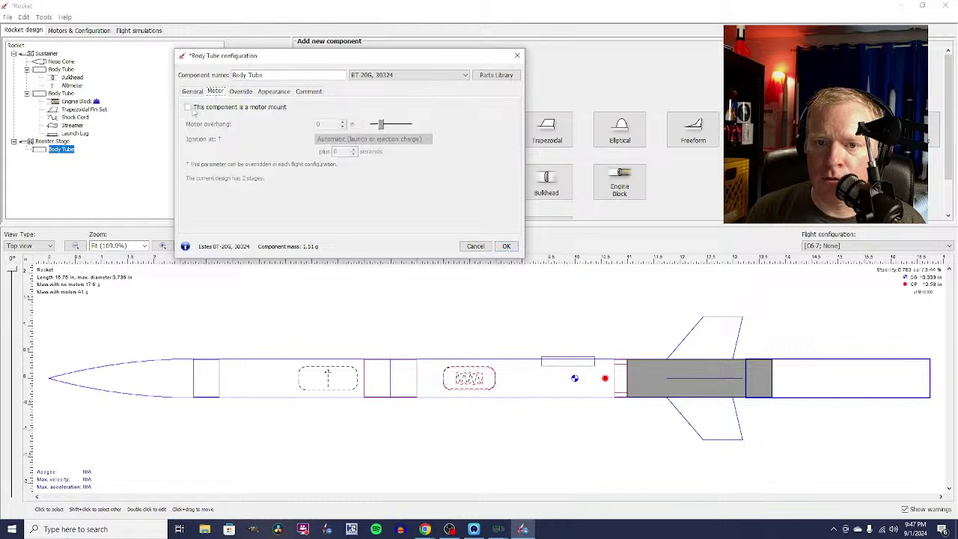
pyautogui.click(189, 108)
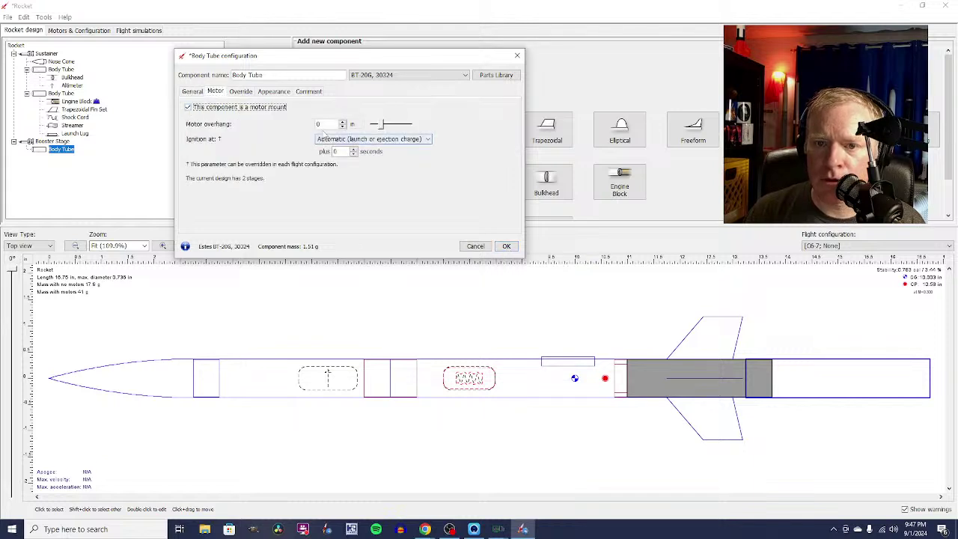
pyautogui.click(322, 125)
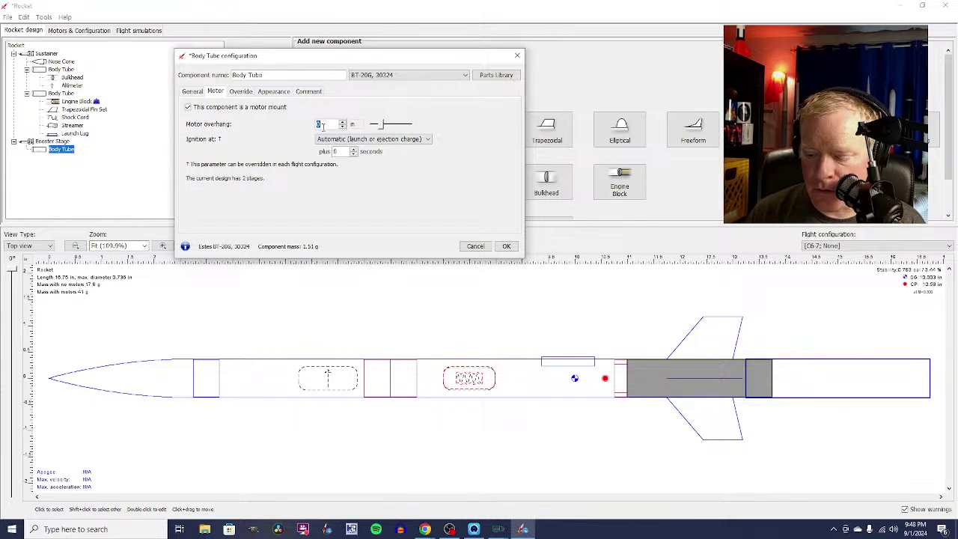
pyautogui.write('25')
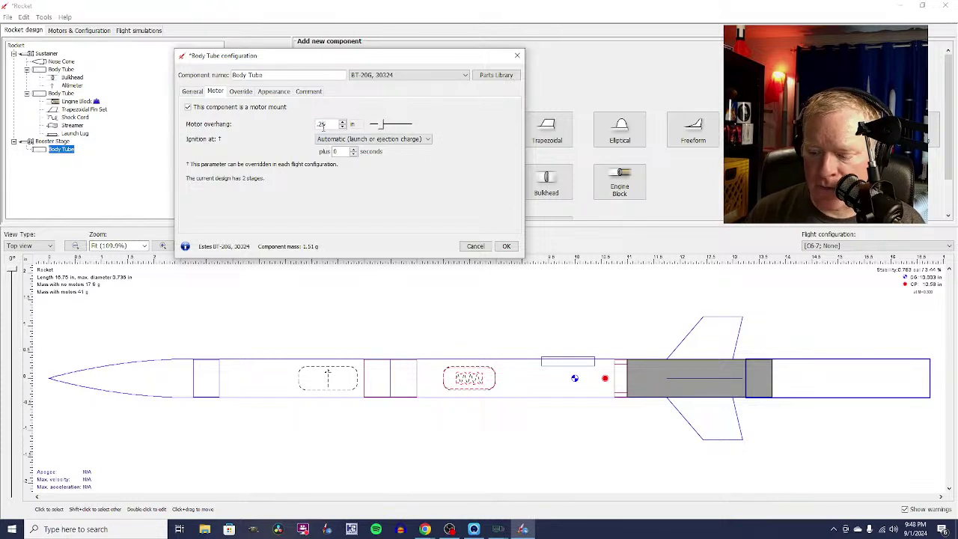
pyautogui.press('Return')
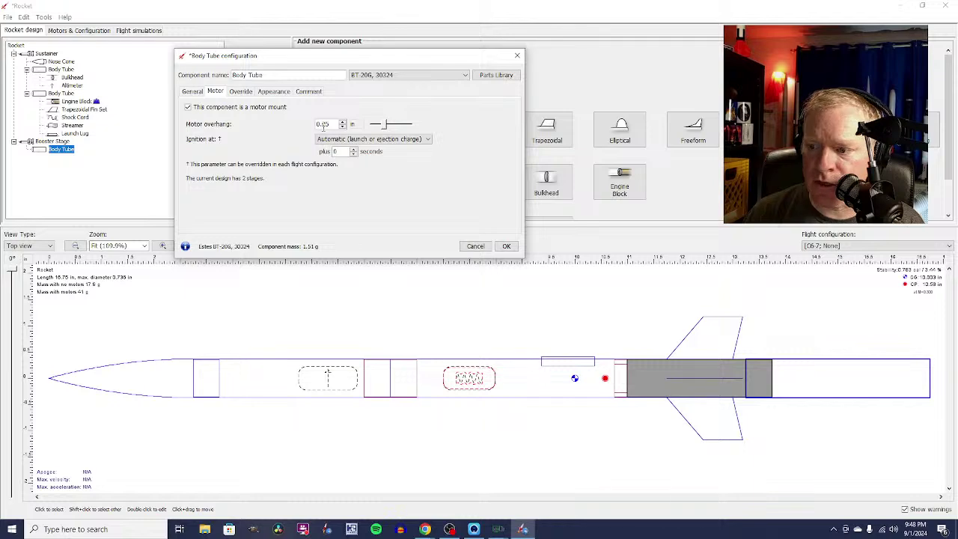
pyautogui.click(505, 249)
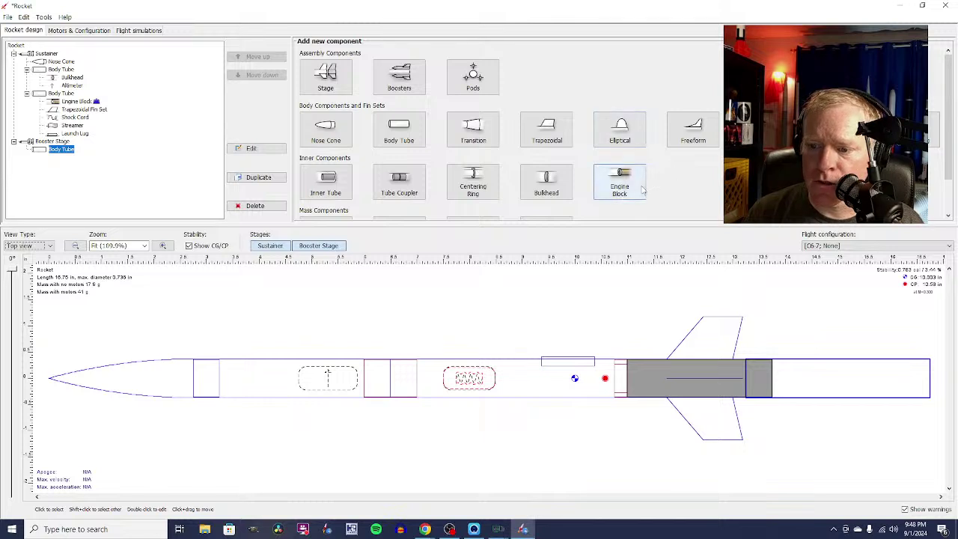
# Copy the sustainer's engine block and paste it into the booster stage's body tube.
pyautogui.click(621, 371)
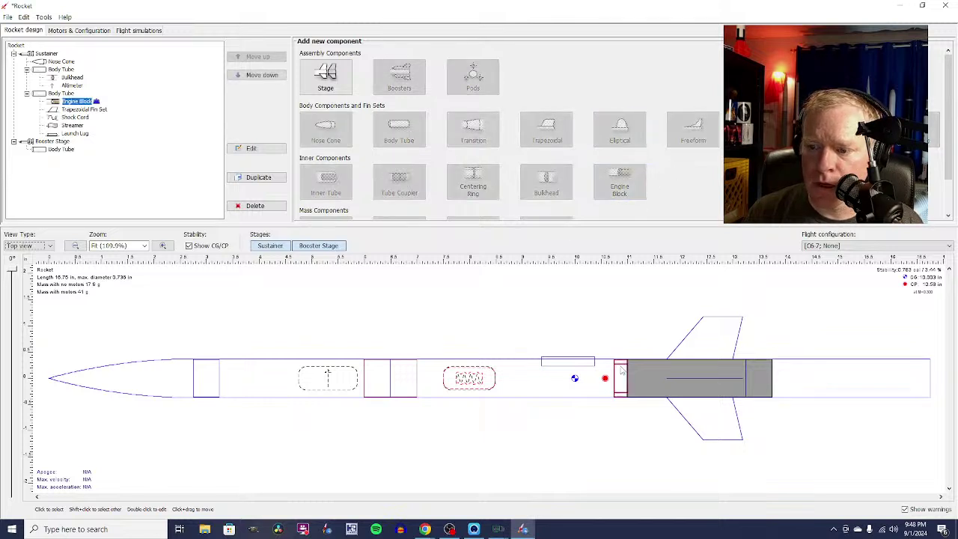
pyautogui.rightClick(621, 370)
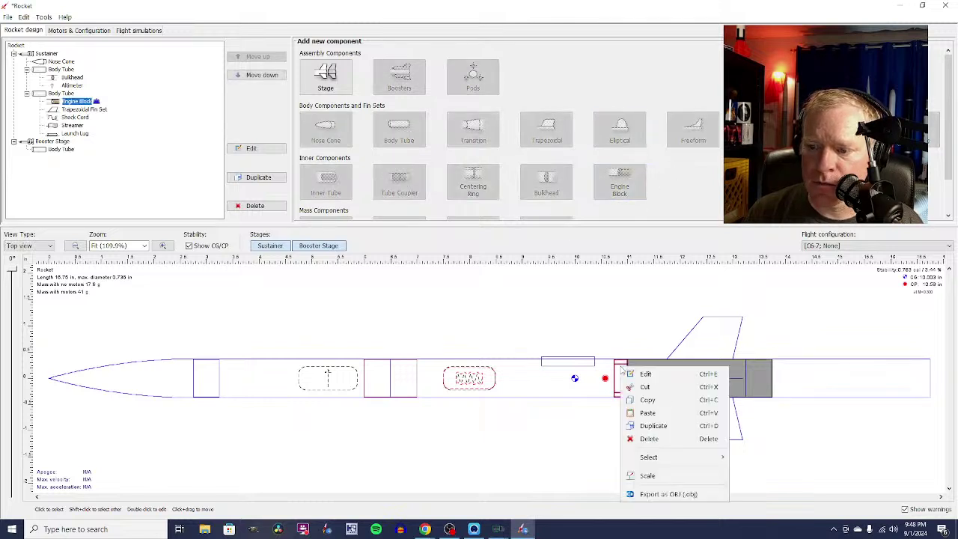
pyautogui.click(645, 400)
pyautogui.click(53, 150)
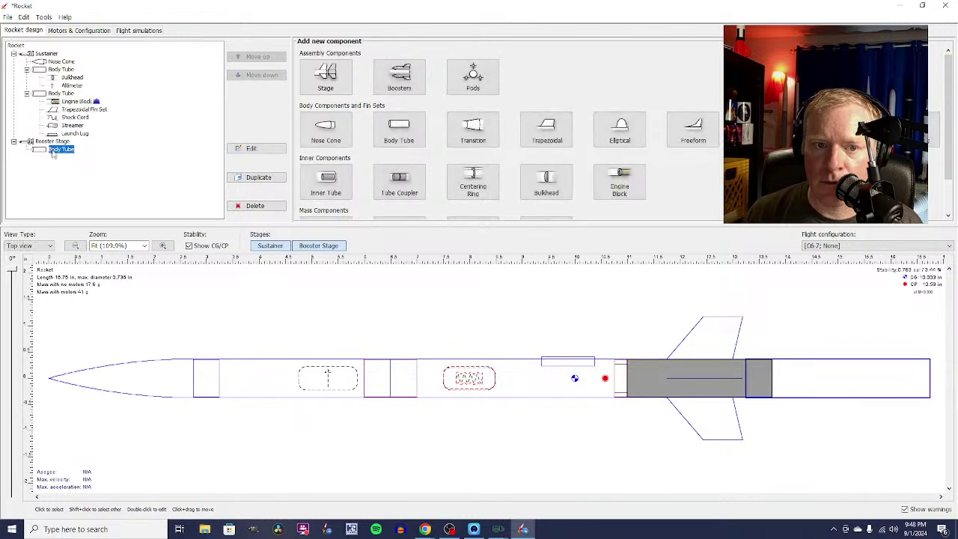
pyautogui.rightClick(54, 154)
pyautogui.click(105, 198)
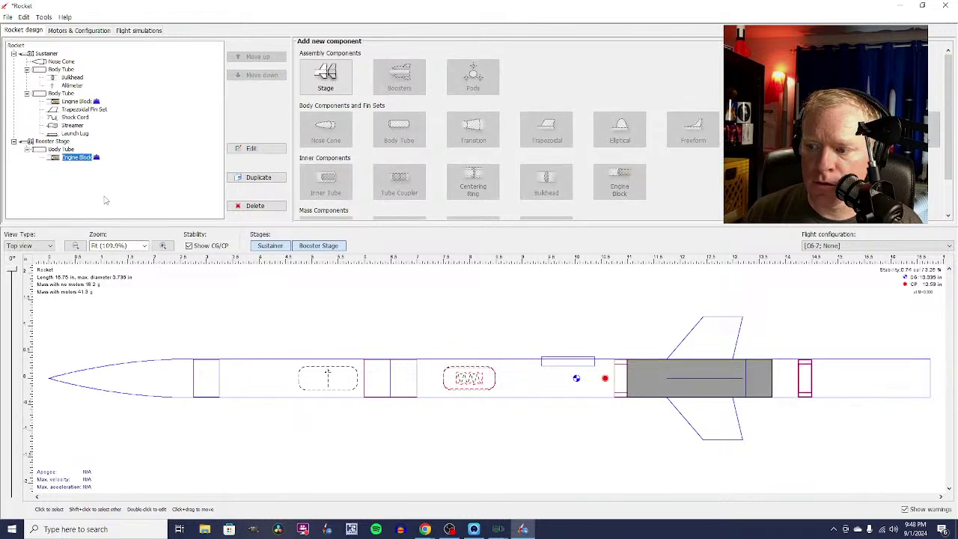
# Position the booster's engine block at -2.5 in relative to the bottom of its parent tube.
pyautogui.doubleClick(807, 375)
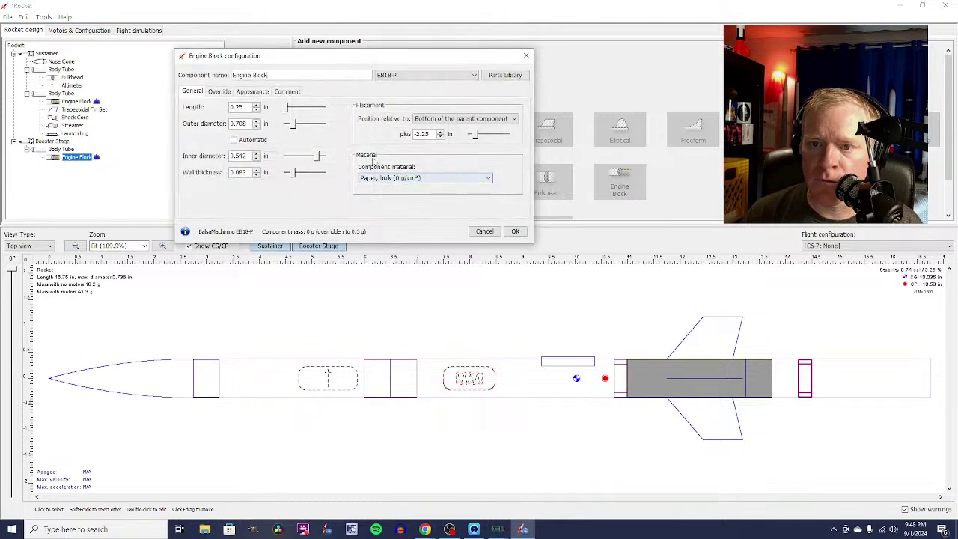
pyautogui.click(423, 134)
pyautogui.click(431, 134)
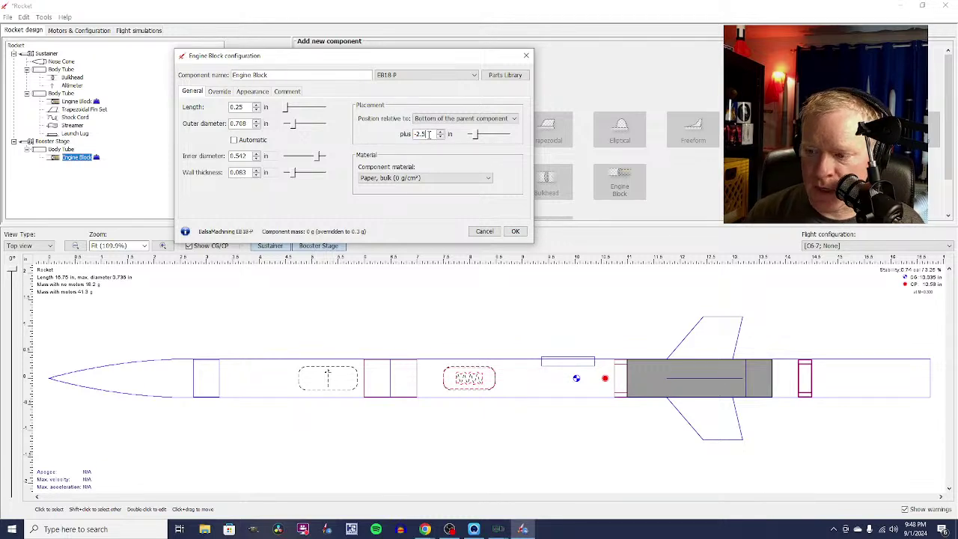
pyautogui.press('Return')
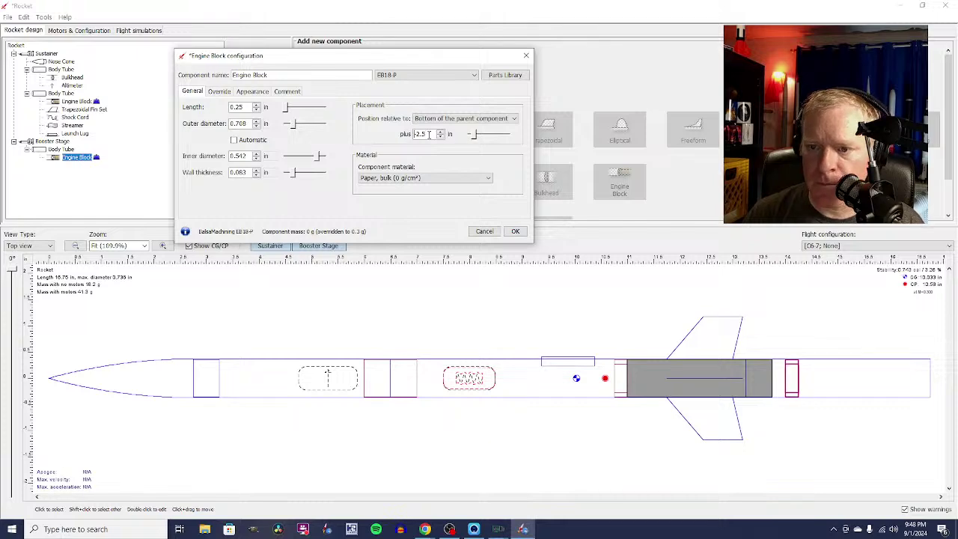
pyautogui.click(515, 230)
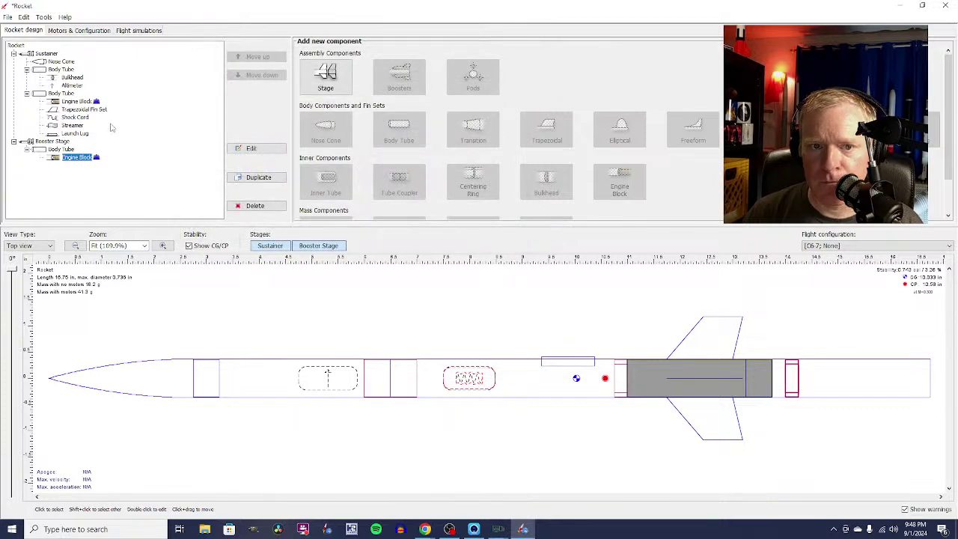
# Assign the Estes C6 motor with ejection charge delay 0 to the booster body tube in the C6-7 configuration.
pyautogui.click(97, 31)
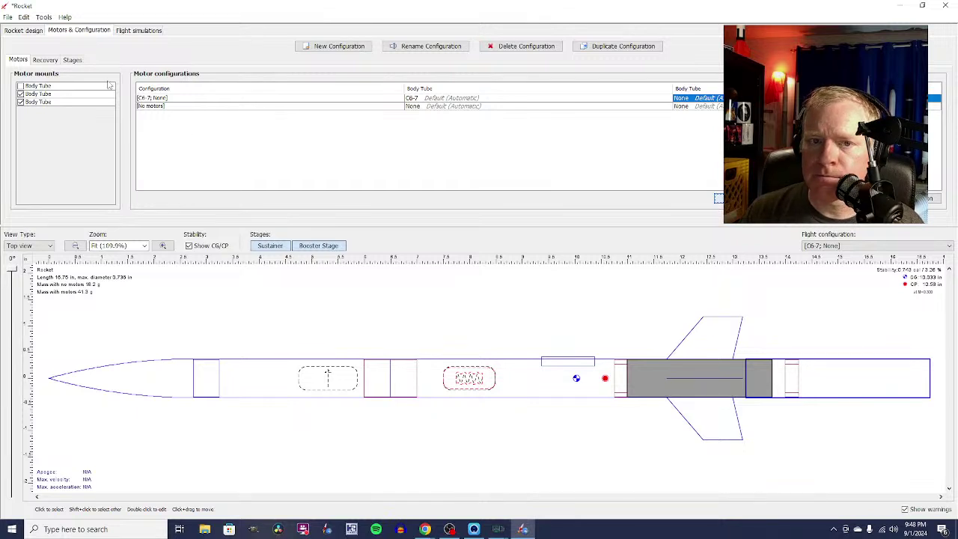
pyautogui.doubleClick(500, 178)
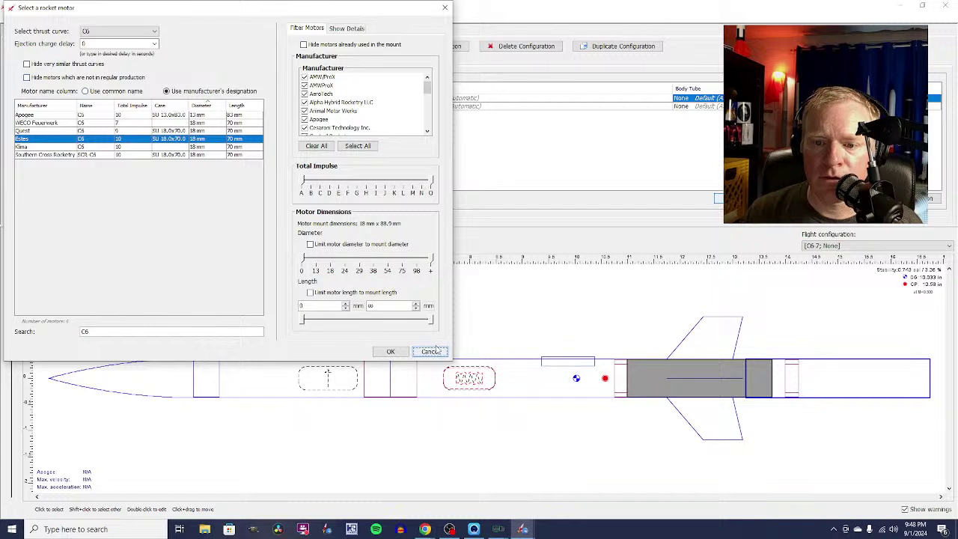
pyautogui.click(388, 352)
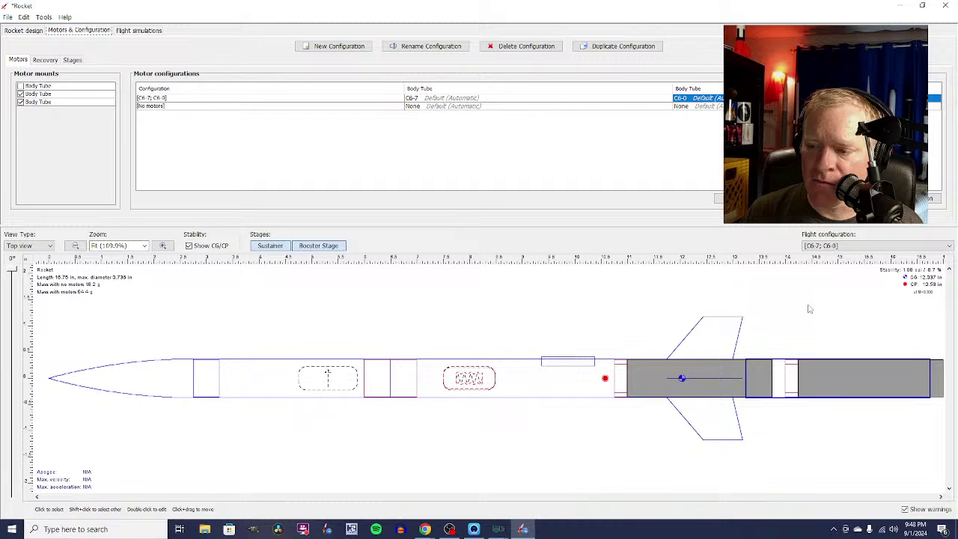
# Inspect the two-stage rocket in the 3D Finished view from a rotated angle, and return to Top view.
pyautogui.click(49, 246)
pyautogui.click(22, 293)
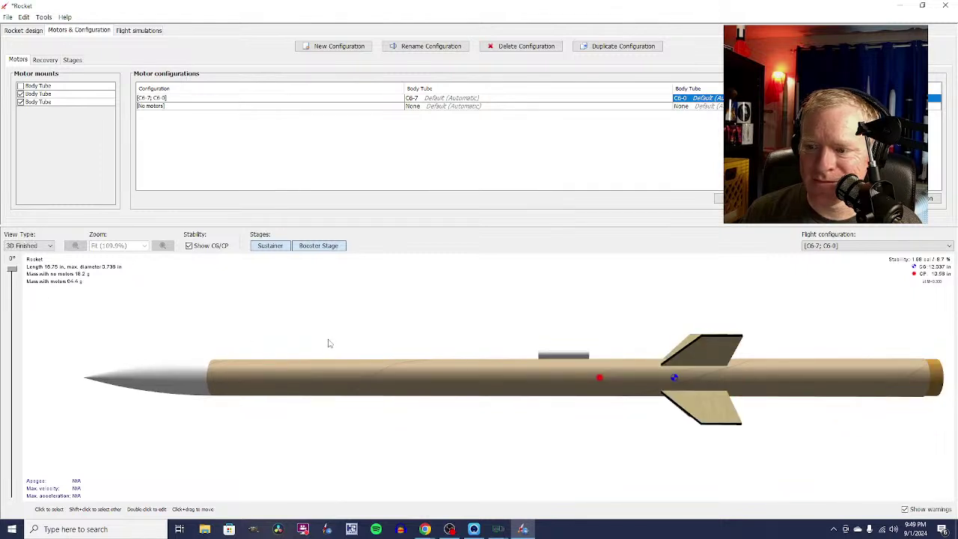
pyautogui.moveTo(330, 343); pyautogui.dragTo(310, 368)
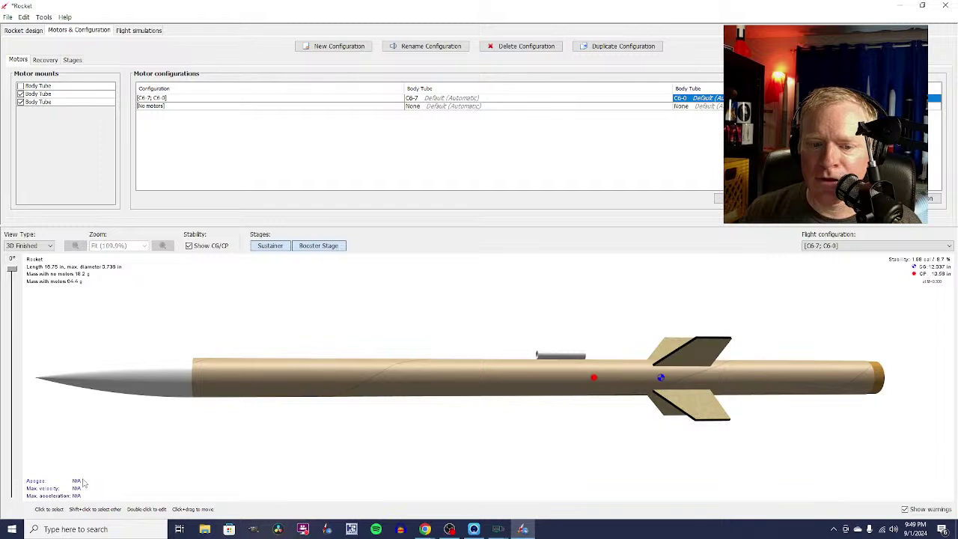
pyautogui.click(51, 247)
pyautogui.click(50, 256)
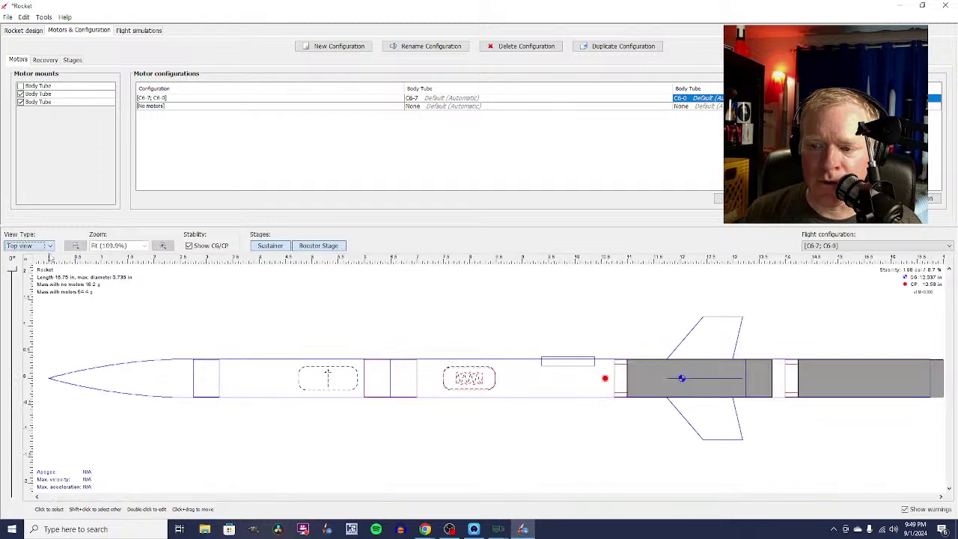
# Check the sustainer's trapezoidal fin set configuration and paste a copy of that fin set into the booster's body tube.
pyautogui.doubleClick(722, 343)
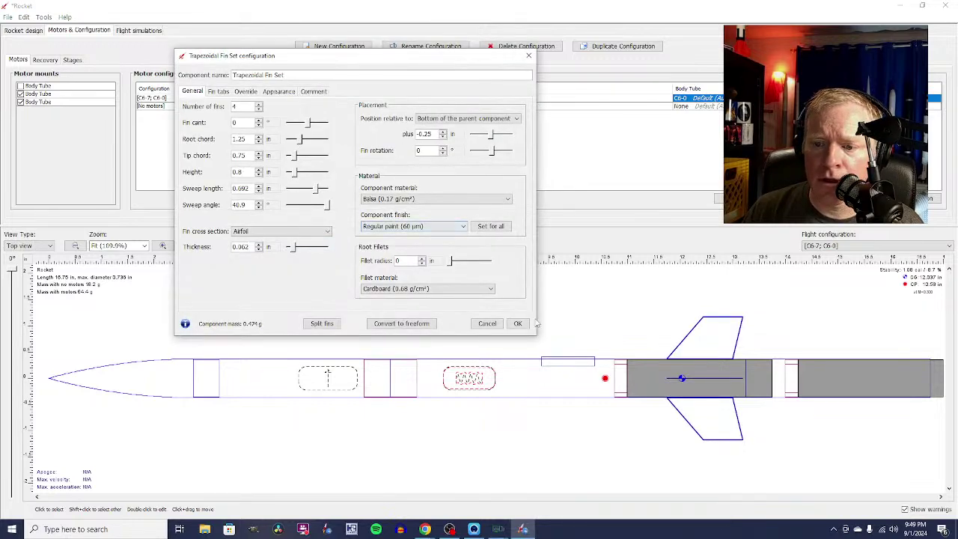
pyautogui.click(520, 324)
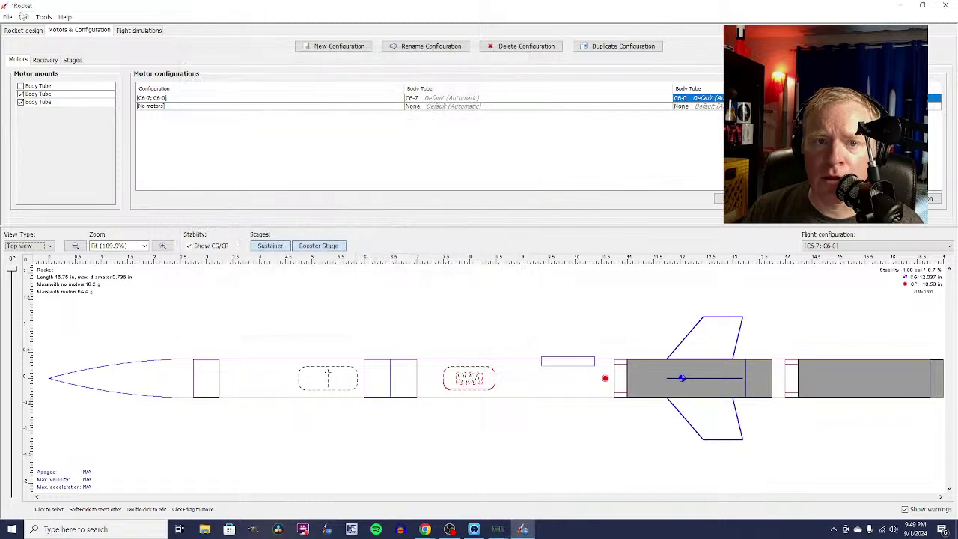
pyautogui.click(20, 33)
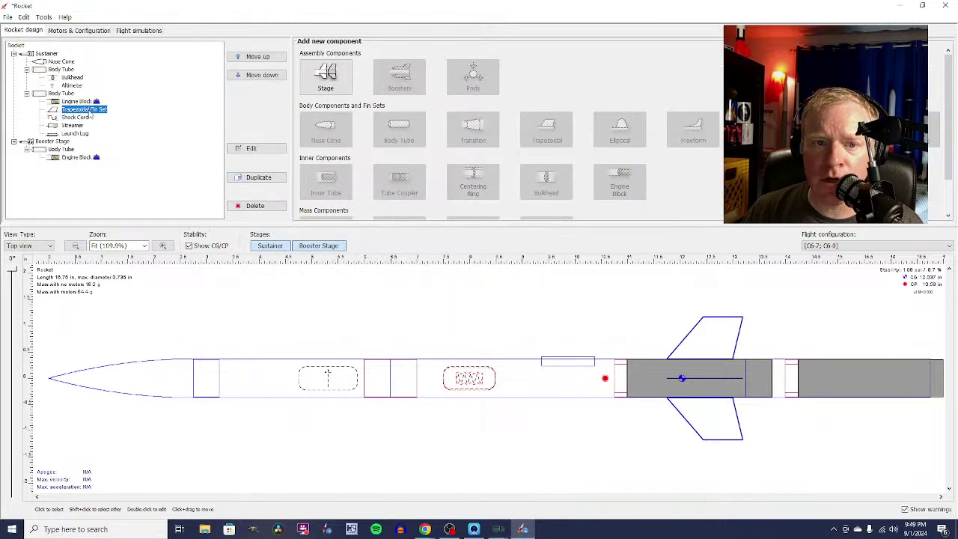
pyautogui.rightClick(88, 111)
pyautogui.click(125, 142)
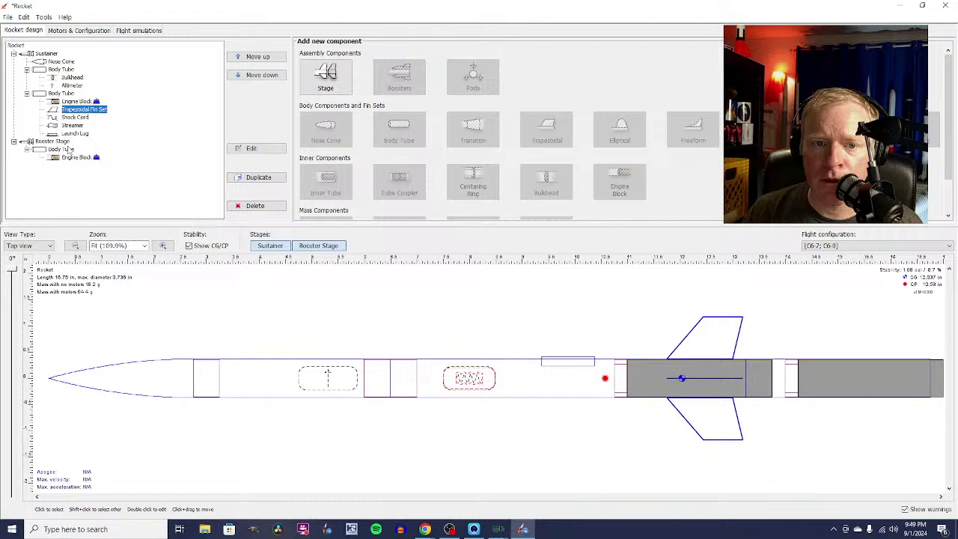
pyautogui.click(68, 150)
pyautogui.rightClick(68, 150)
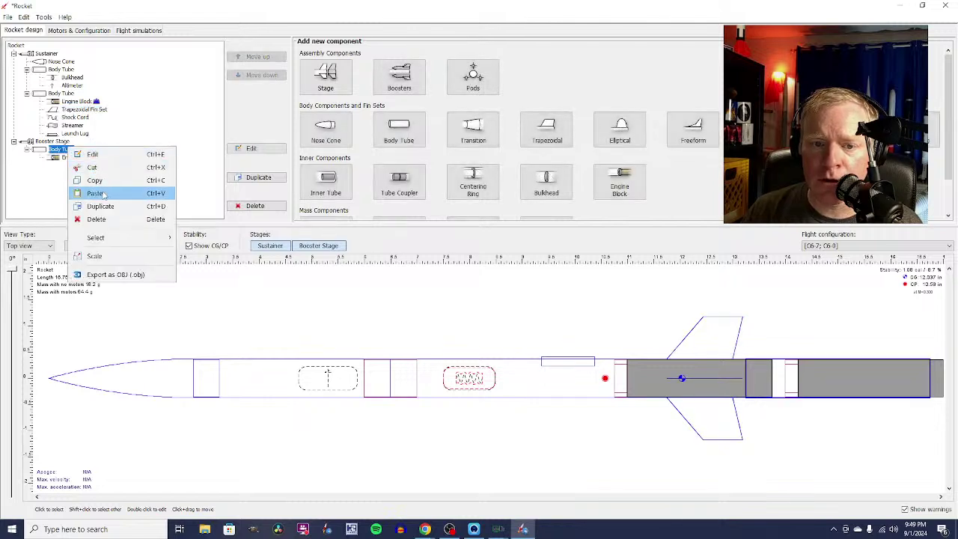
pyautogui.click(96, 194)
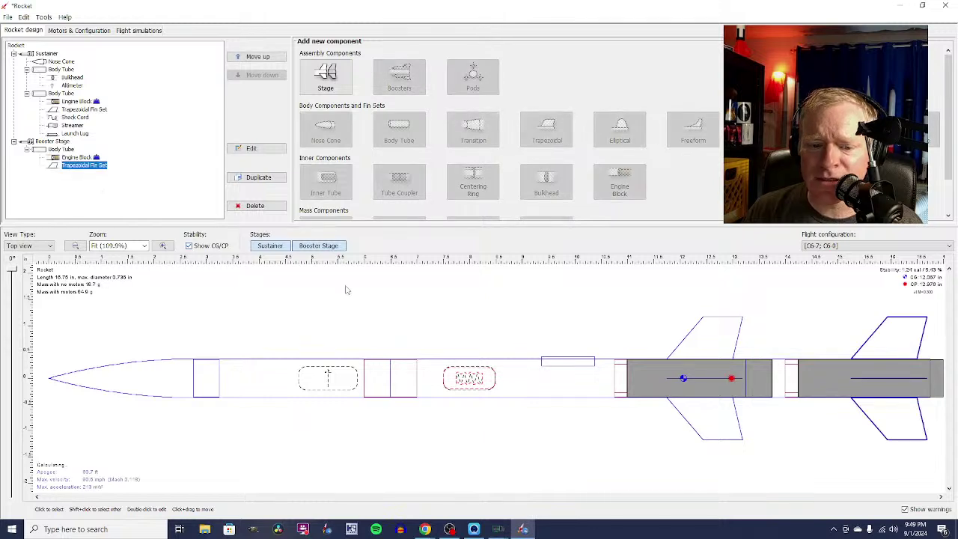
# Compare the sustainer and booster fin sets, and review the booster fin set's dimensions.
pyautogui.click(557, 325)
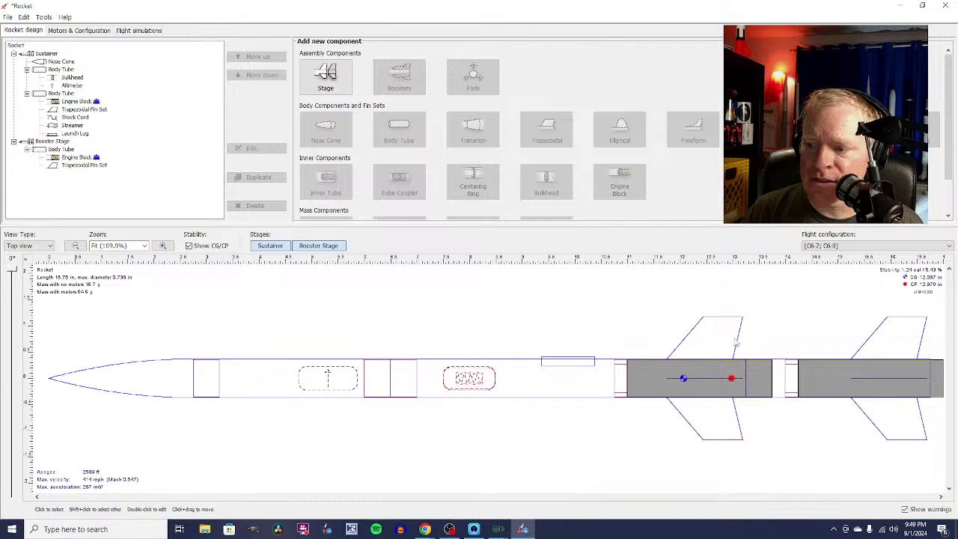
pyautogui.click(724, 343)
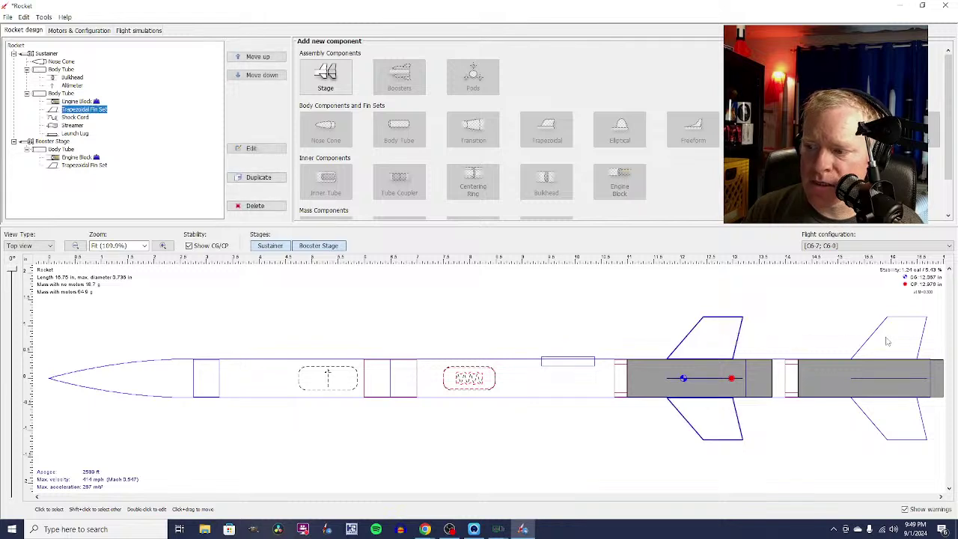
pyautogui.click(896, 338)
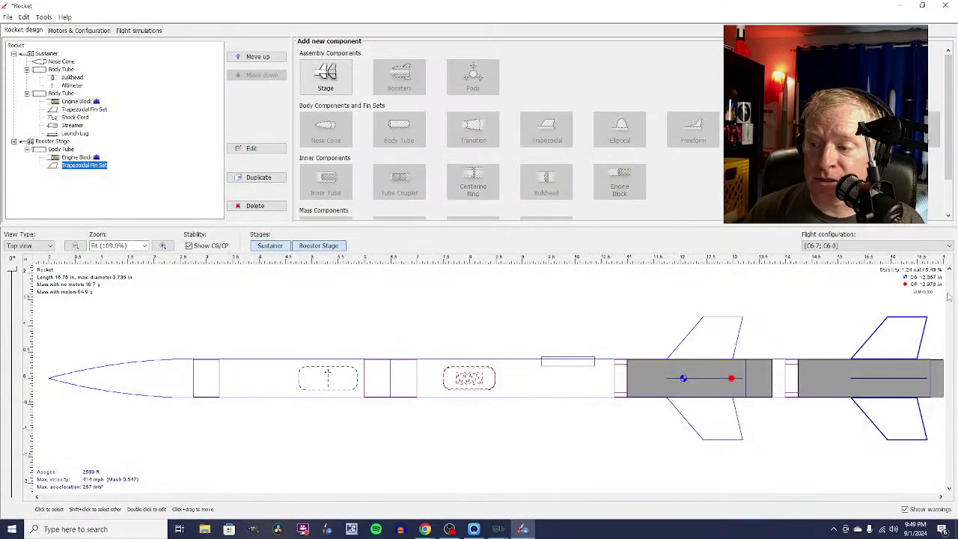
pyautogui.click(895, 287)
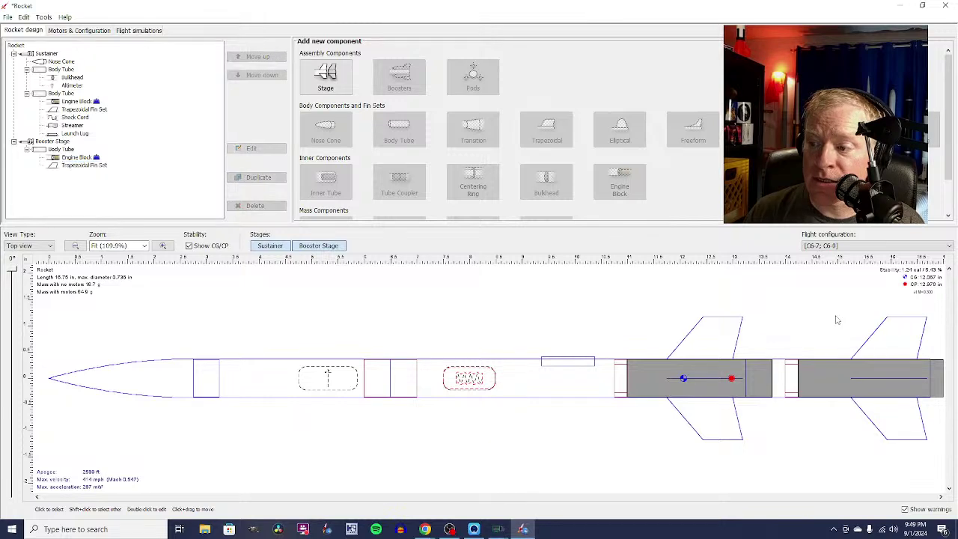
pyautogui.doubleClick(917, 342)
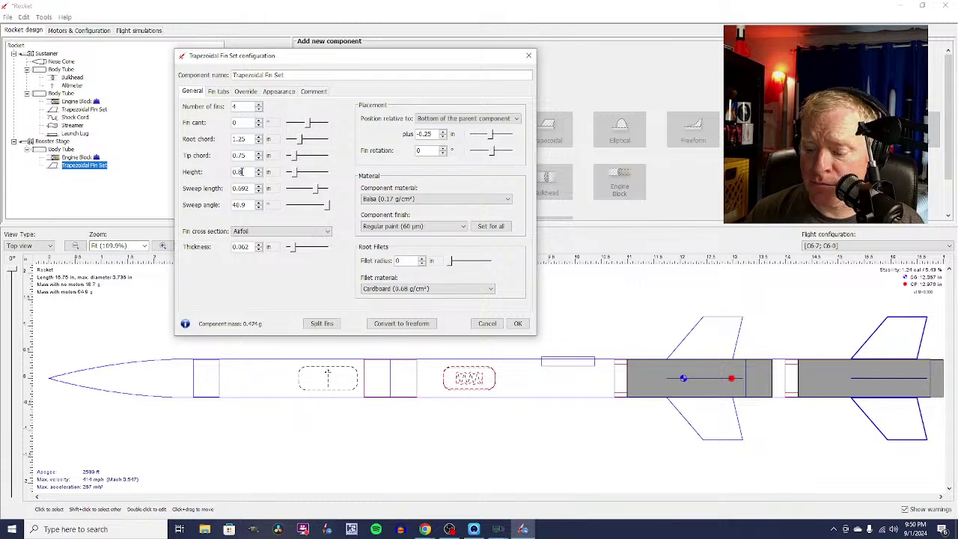
pyautogui.click(518, 324)
# Try to scale only the booster's trapezoidal fin set, entering 1.15 in as the size to scale from.
pyautogui.click(25, 19)
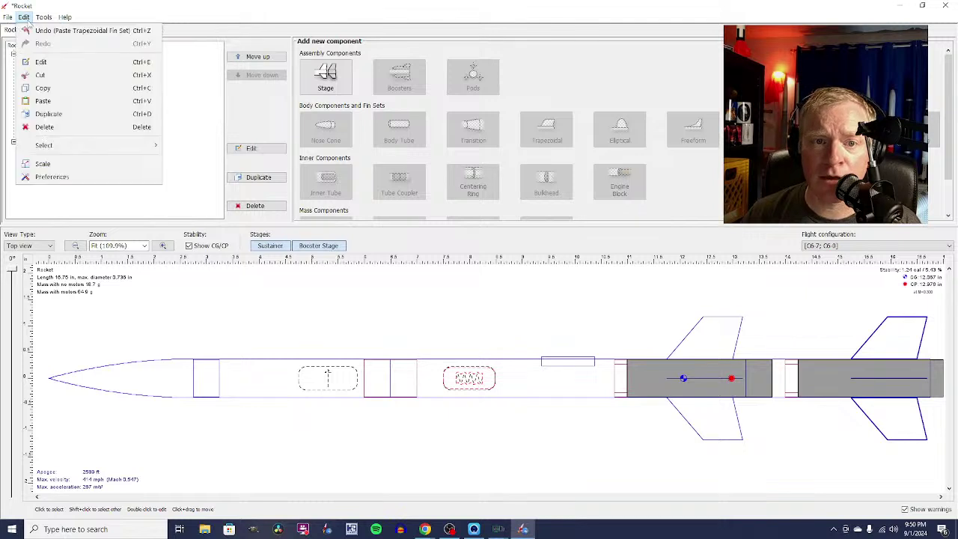
pyautogui.click(43, 163)
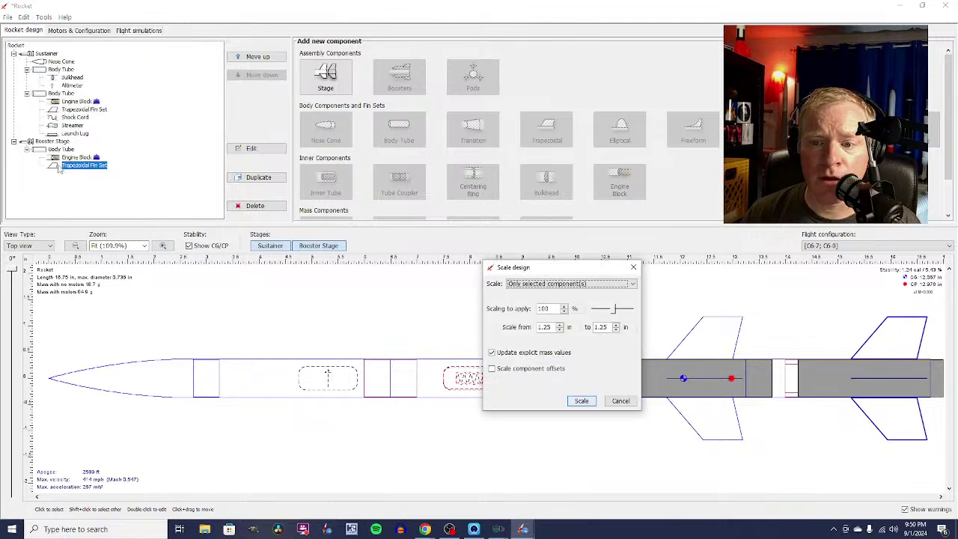
pyautogui.click(548, 327)
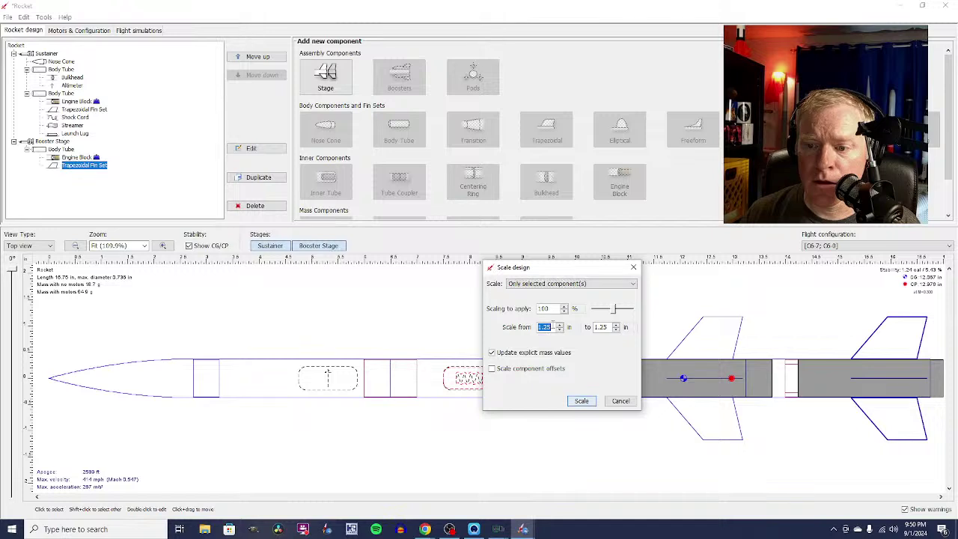
pyautogui.press('BackSpace')
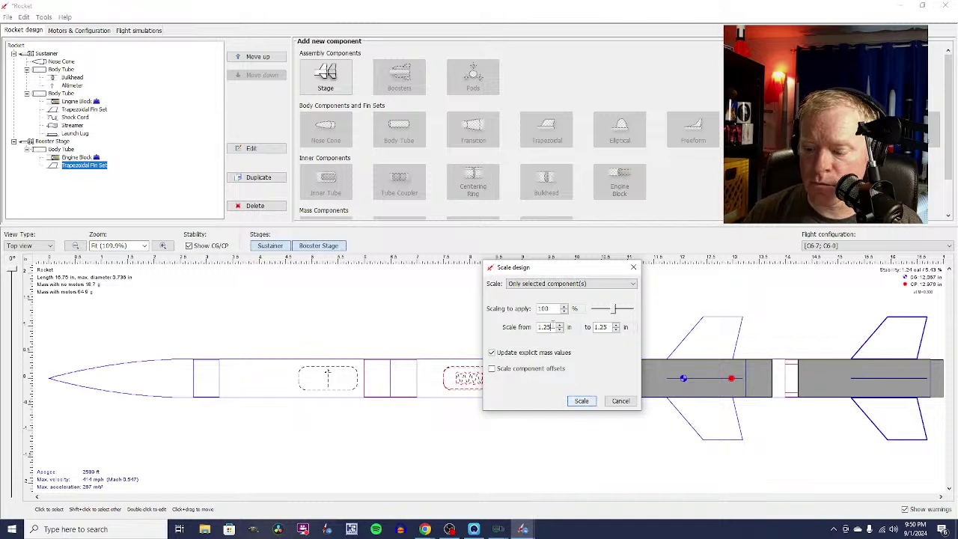
pyautogui.write('15')
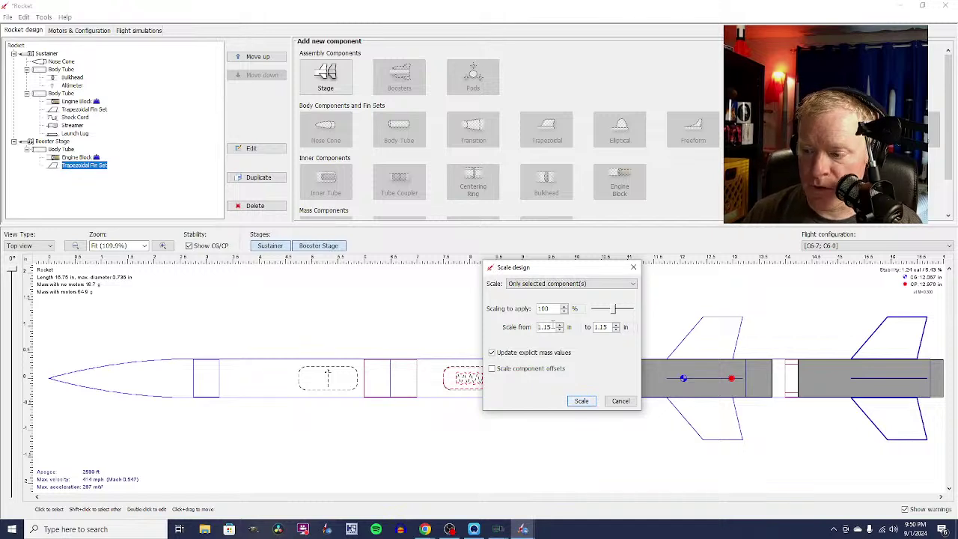
pyautogui.click(589, 405)
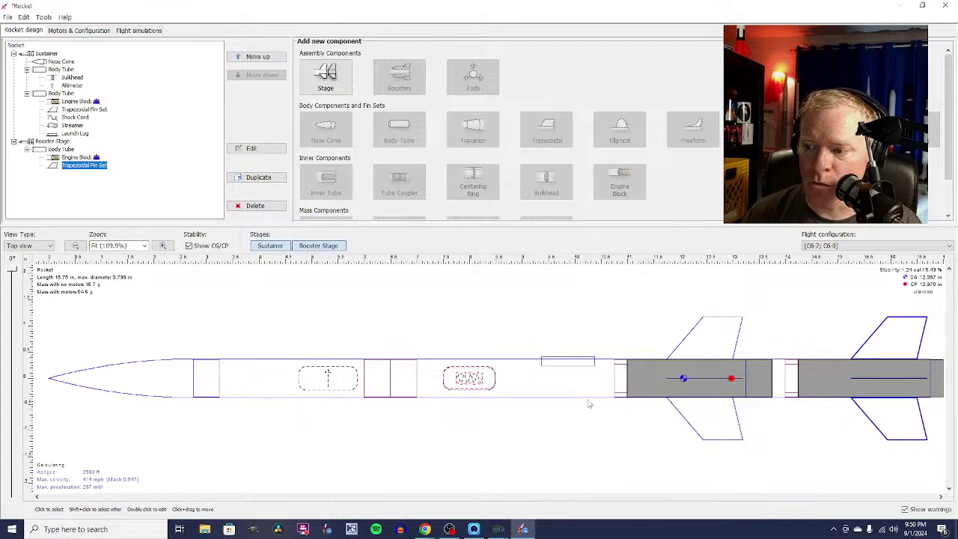
pyautogui.click(555, 333)
pyautogui.click(892, 349)
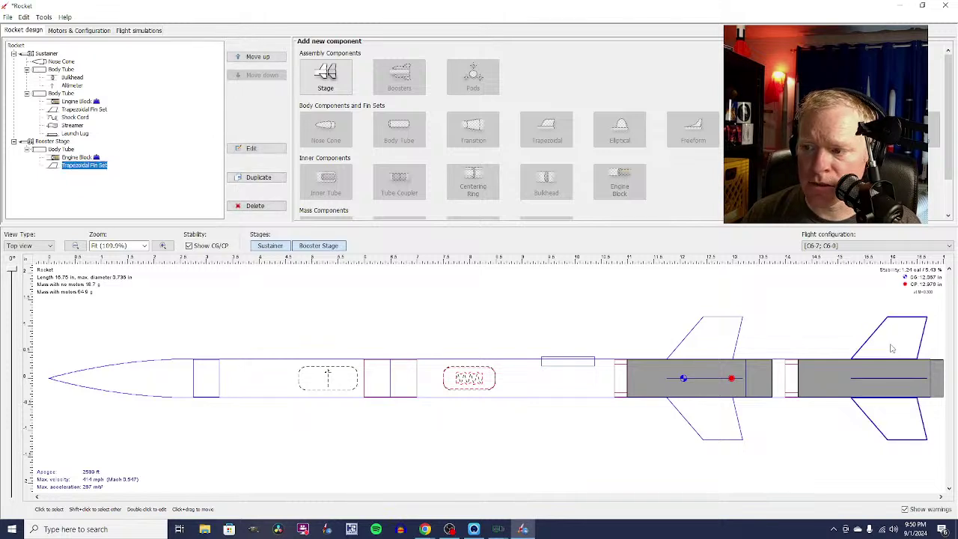
pyautogui.rightClick(891, 348)
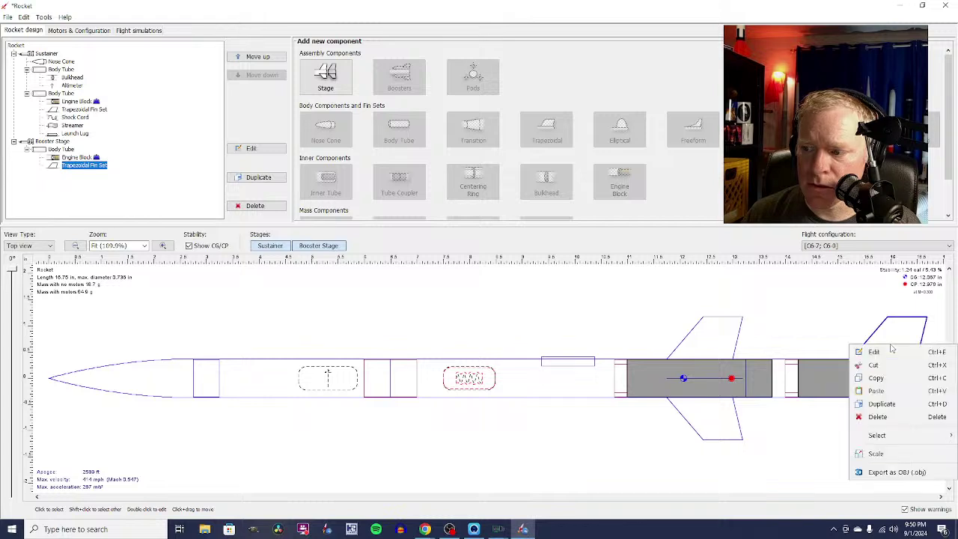
pyautogui.click(889, 456)
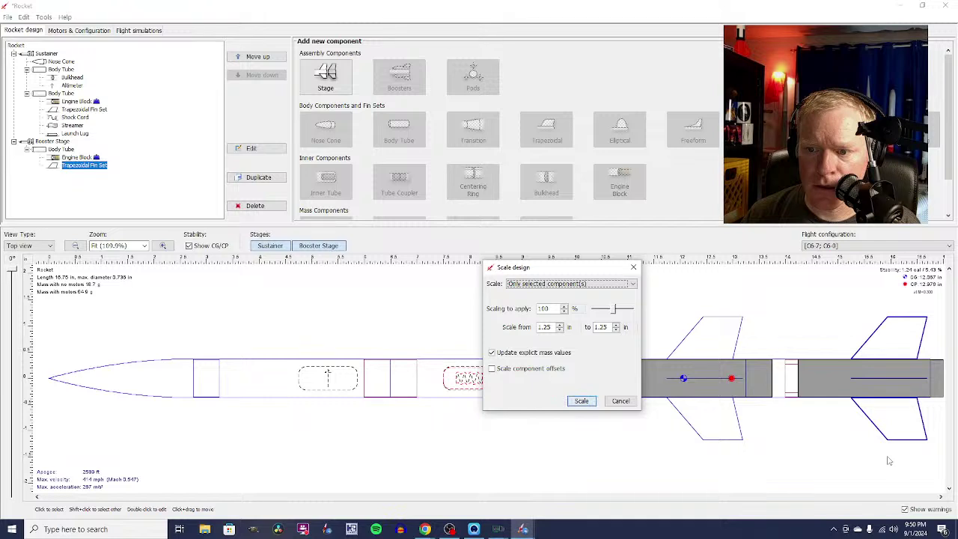
pyautogui.click(620, 402)
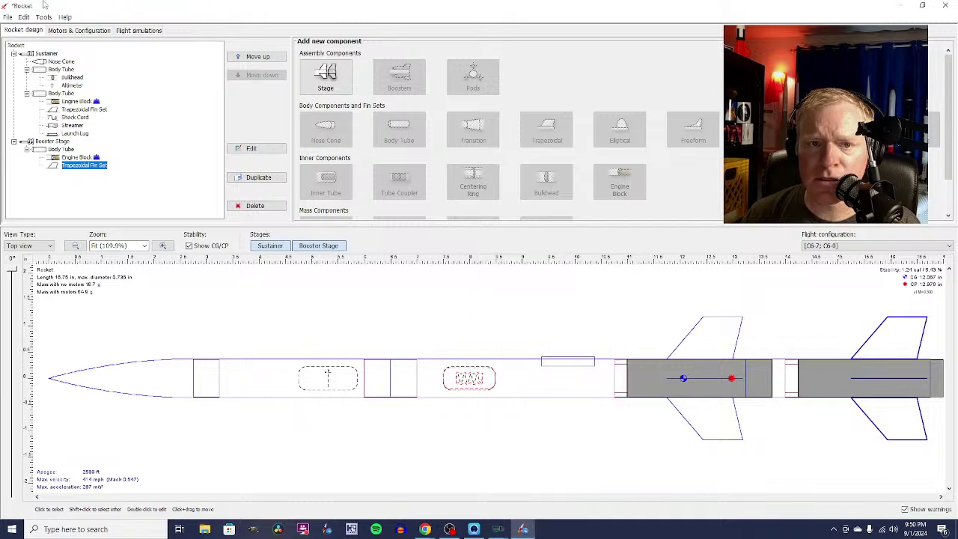
# Retry scaling only the booster's trapezoidal fin set, from 1.15 in to 1.25 in, and clear the selection.
pyautogui.click(24, 16)
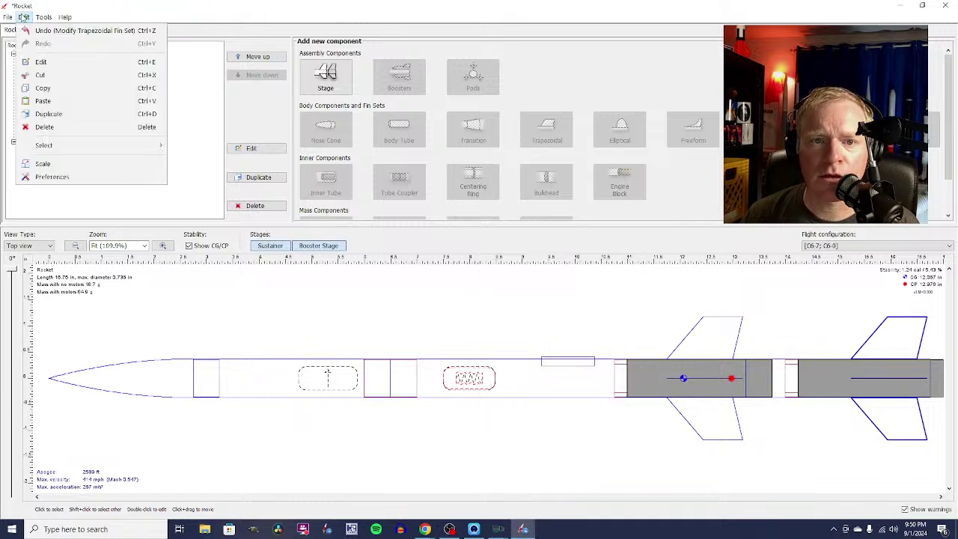
pyautogui.click(276, 5)
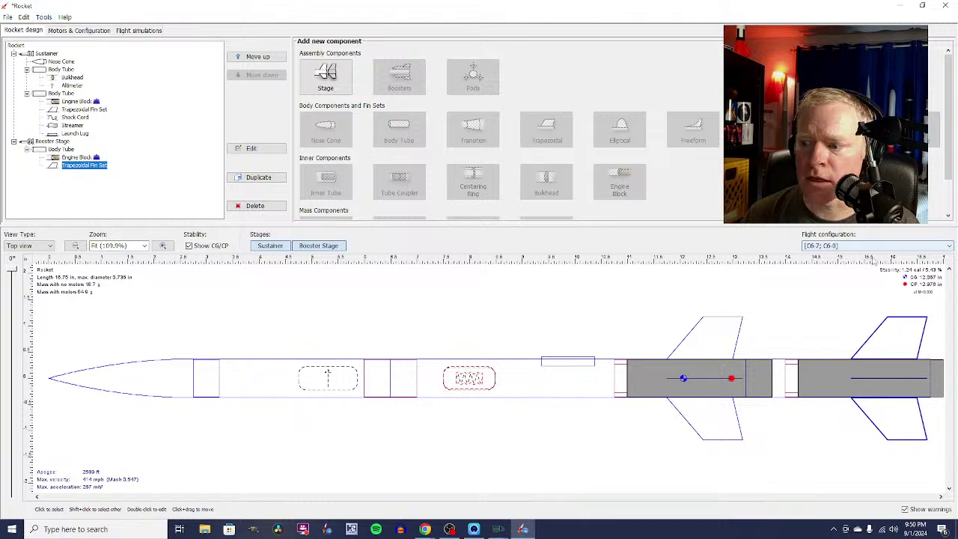
pyautogui.rightClick(892, 329)
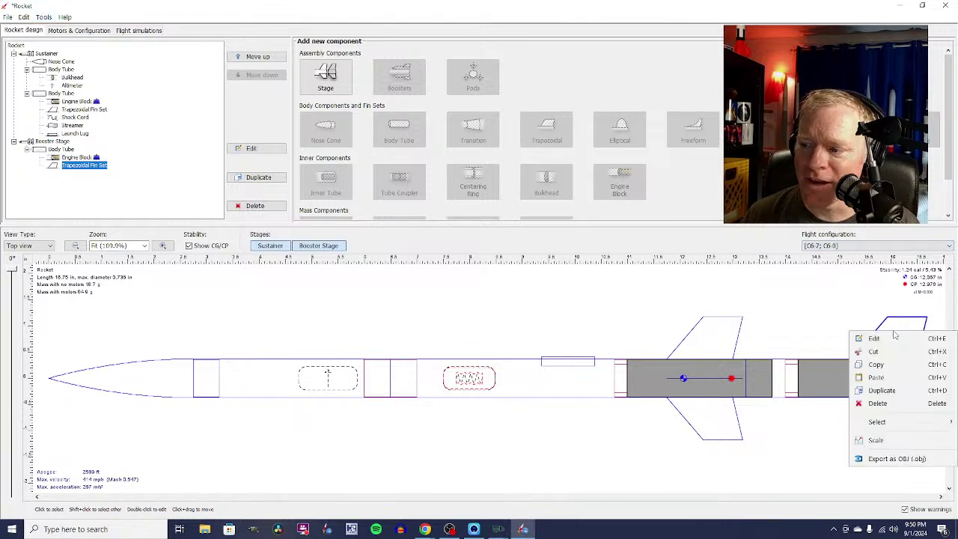
pyautogui.click(875, 440)
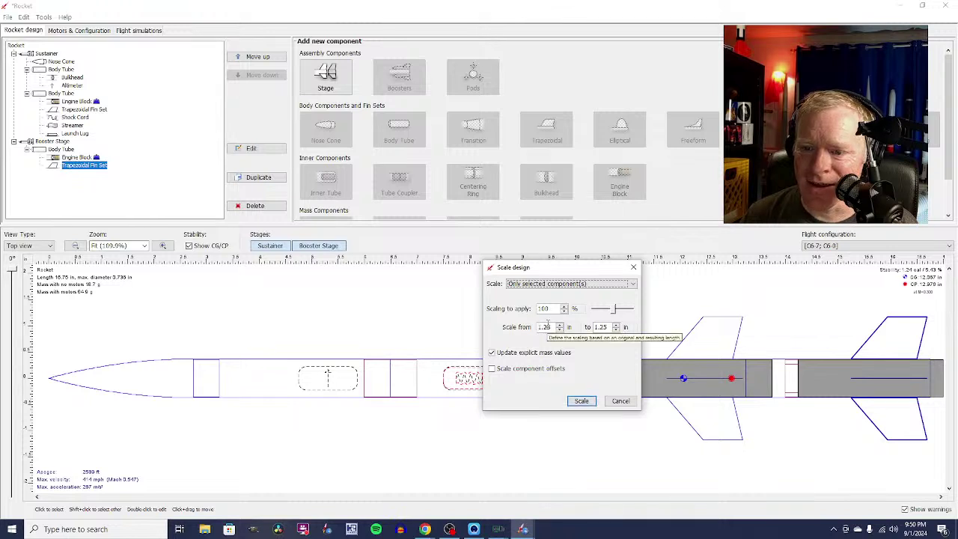
pyautogui.click(549, 326)
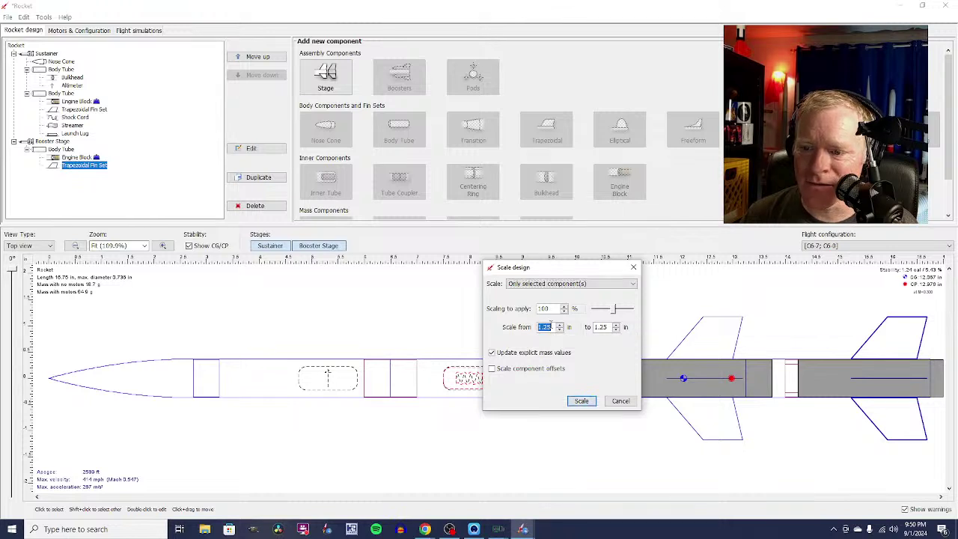
pyautogui.click(552, 326)
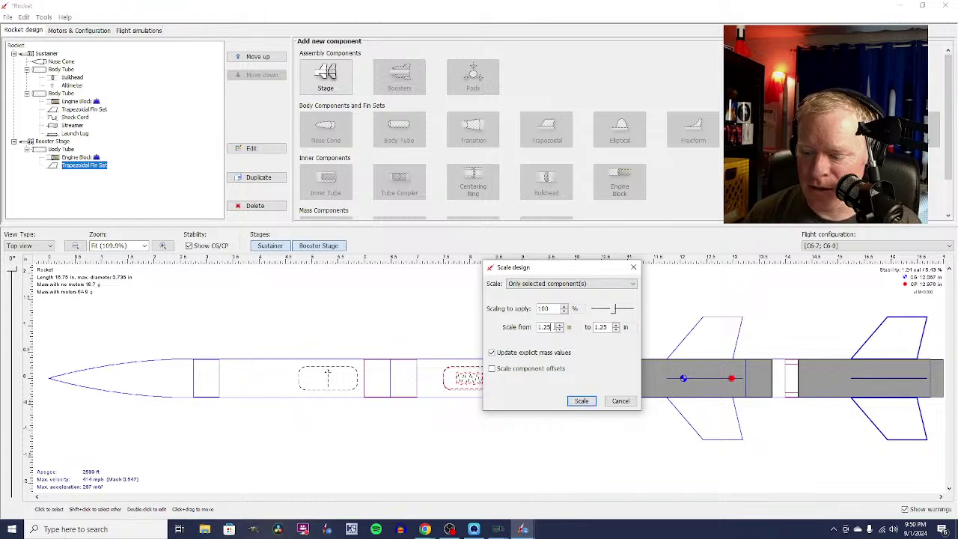
pyautogui.press('BackSpace')
pyautogui.press('BackSpace')
pyautogui.write('15')
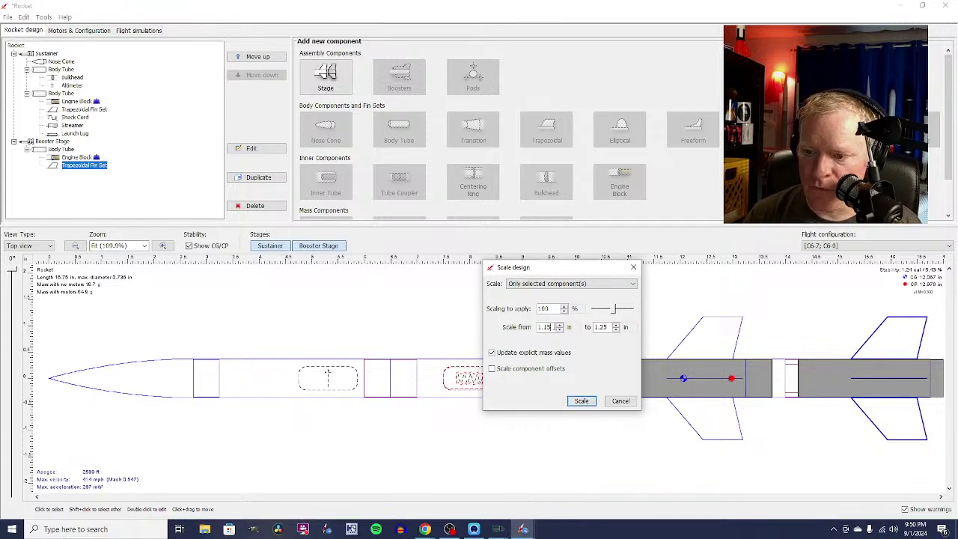
pyautogui.click(578, 402)
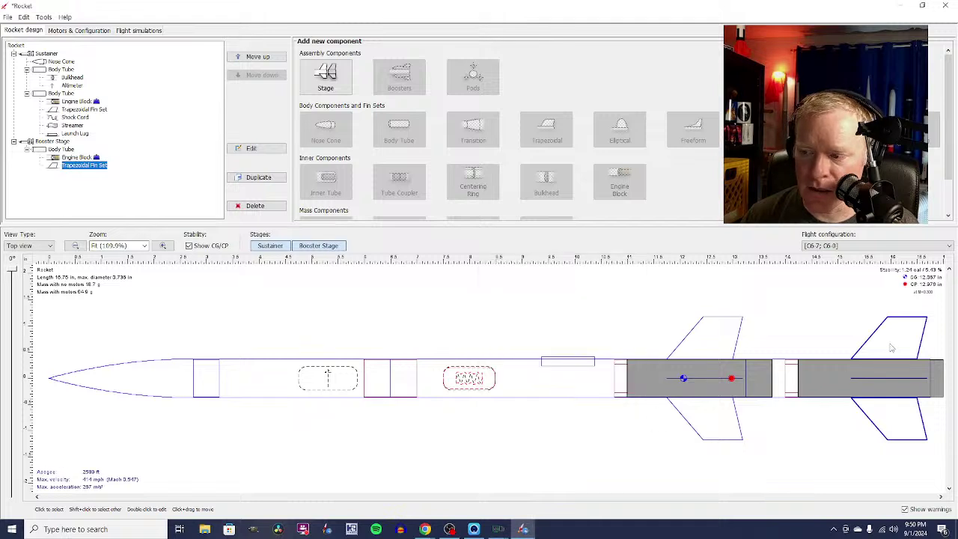
pyautogui.click(833, 307)
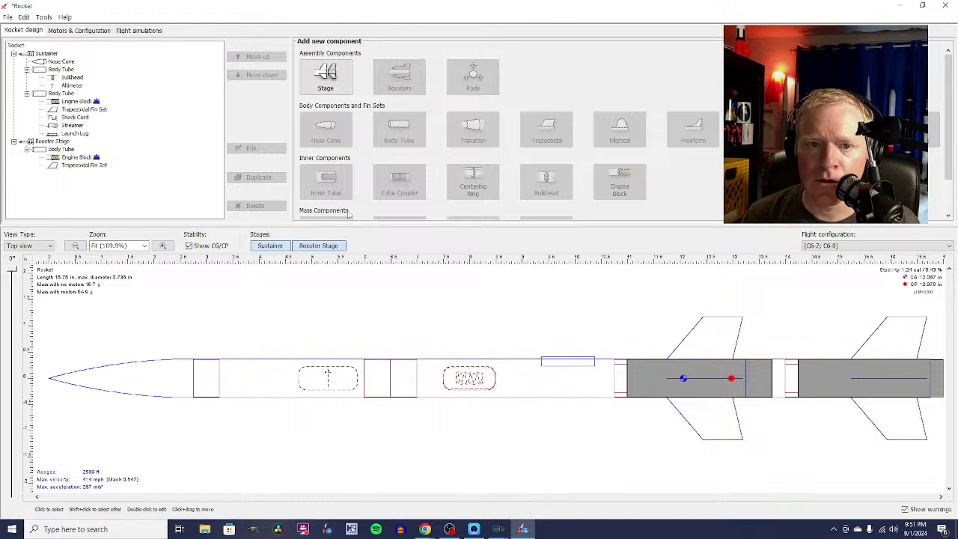
# Rerun Simulation 1 for the [C6-7; C6-0] configuration and read the details of its reported error.
pyautogui.click(139, 30)
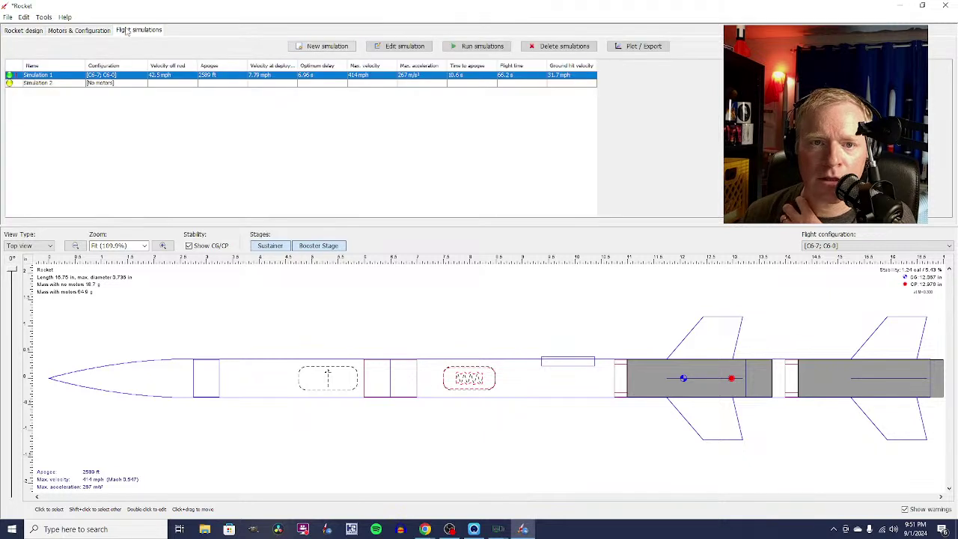
pyautogui.click(474, 47)
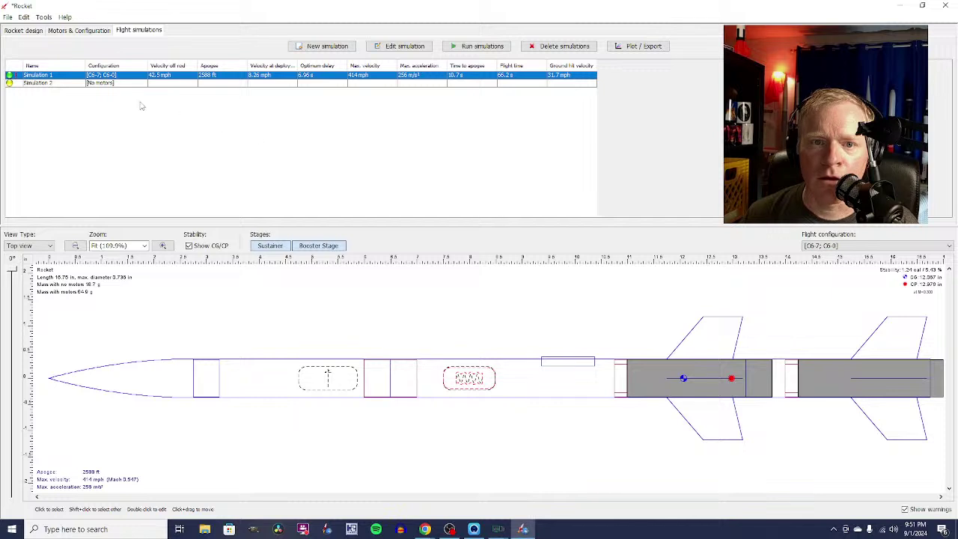
pyautogui.doubleClick(17, 78)
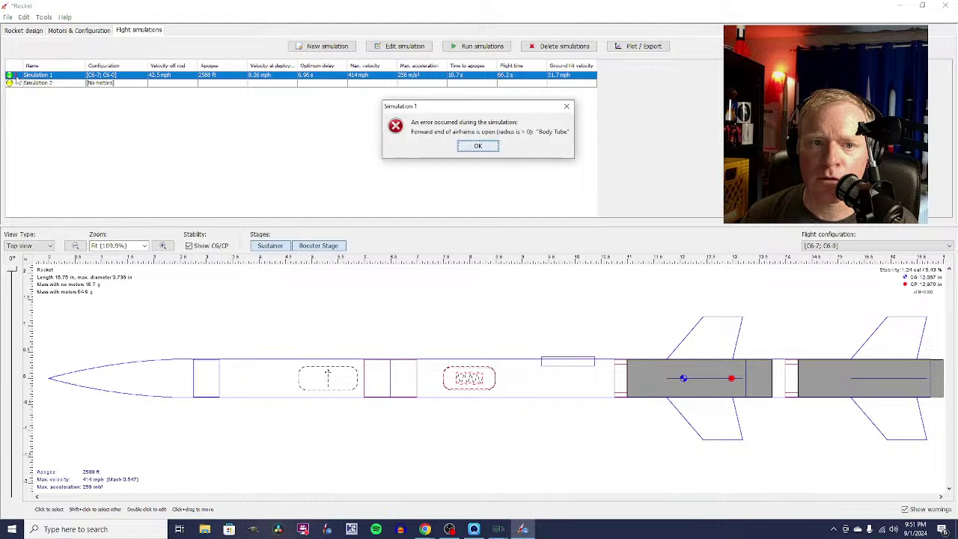
pyautogui.click(476, 147)
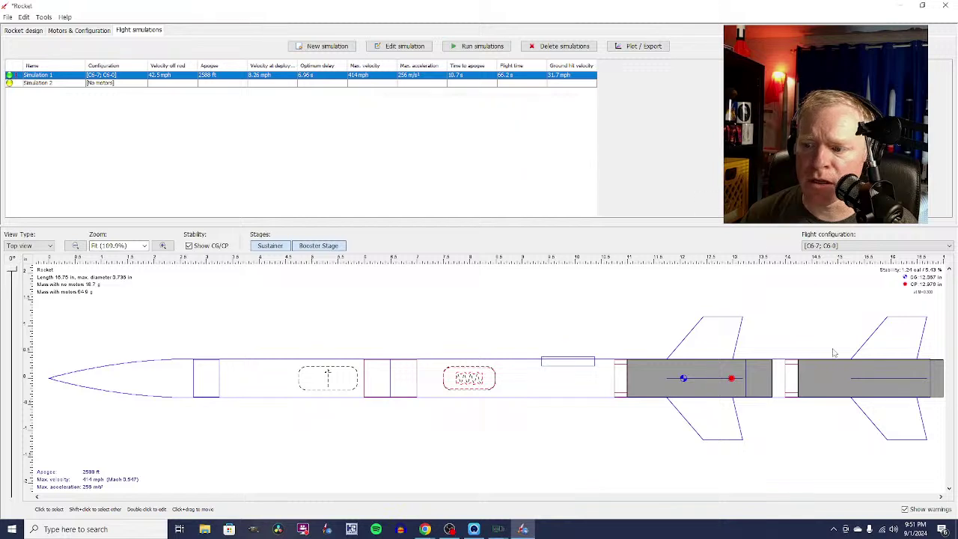
# Check the configurations of the booster's body tube and the sustainer's rear body tube, and review Simulation 1's warning.
pyautogui.doubleClick(783, 378)
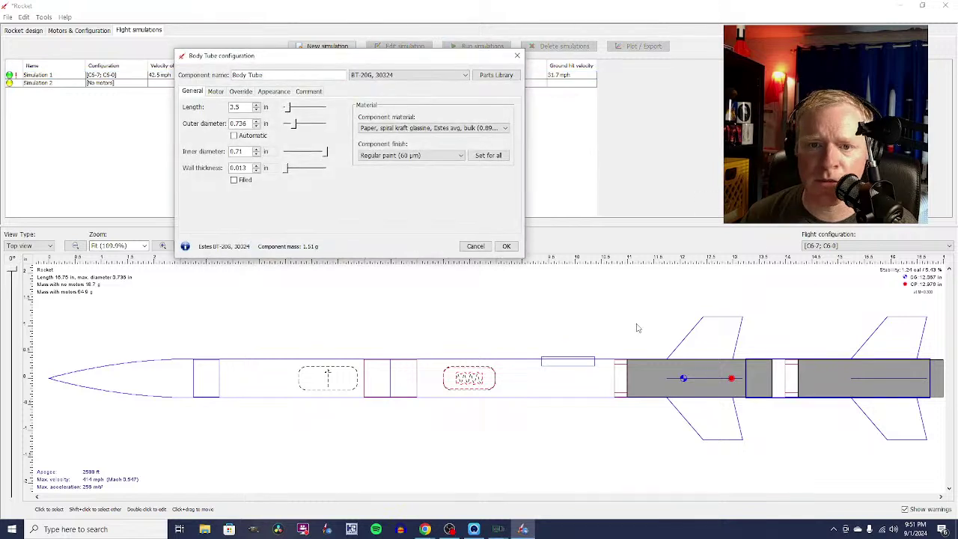
pyautogui.click(513, 249)
pyautogui.doubleClick(516, 379)
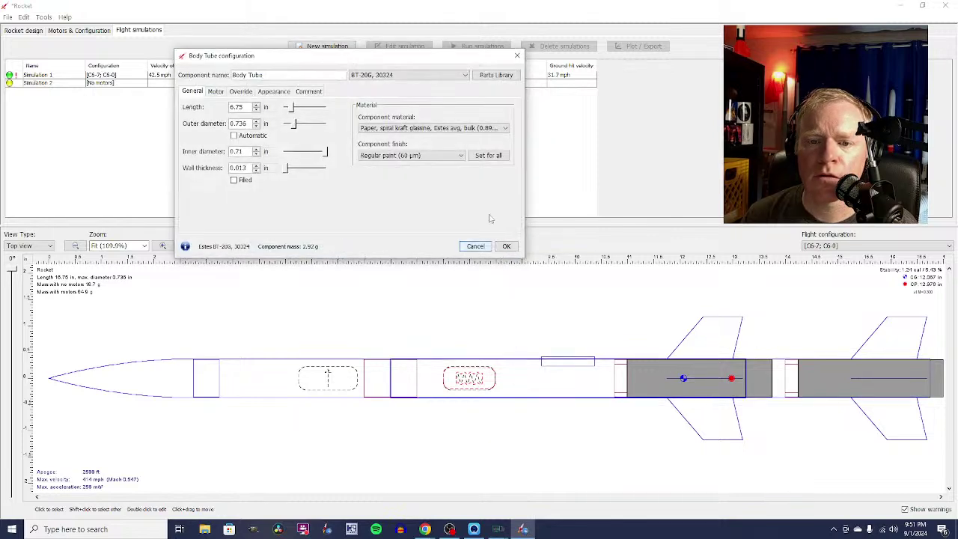
pyautogui.click(507, 246)
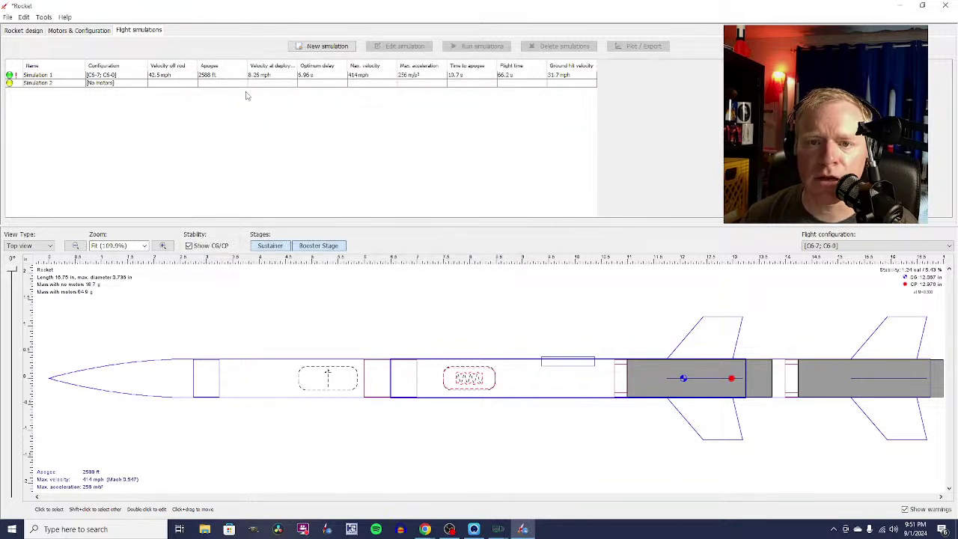
pyautogui.click(311, 78)
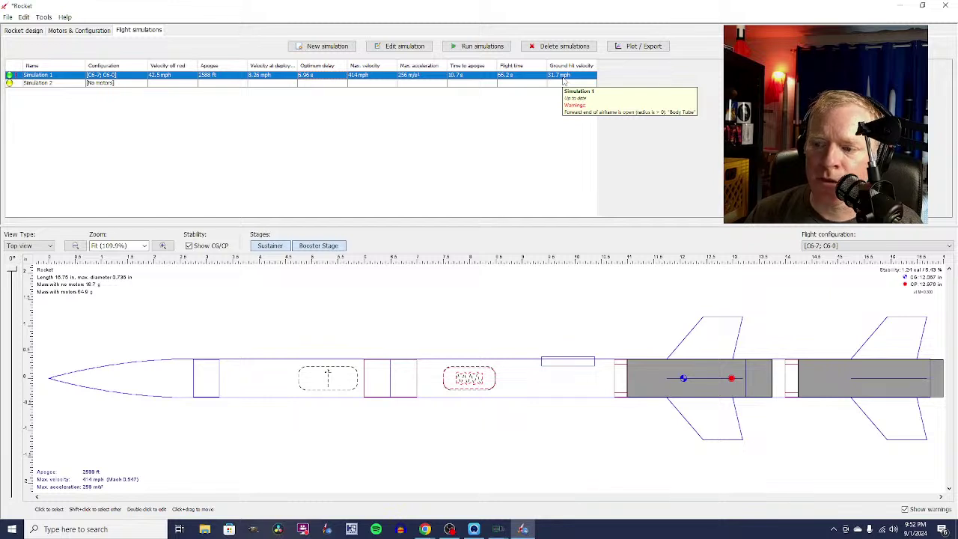
# Show the rocket in the 3D Finished view and delete the launch lug from the sustainer's body tube.
pyautogui.click(49, 246)
pyautogui.click(37, 293)
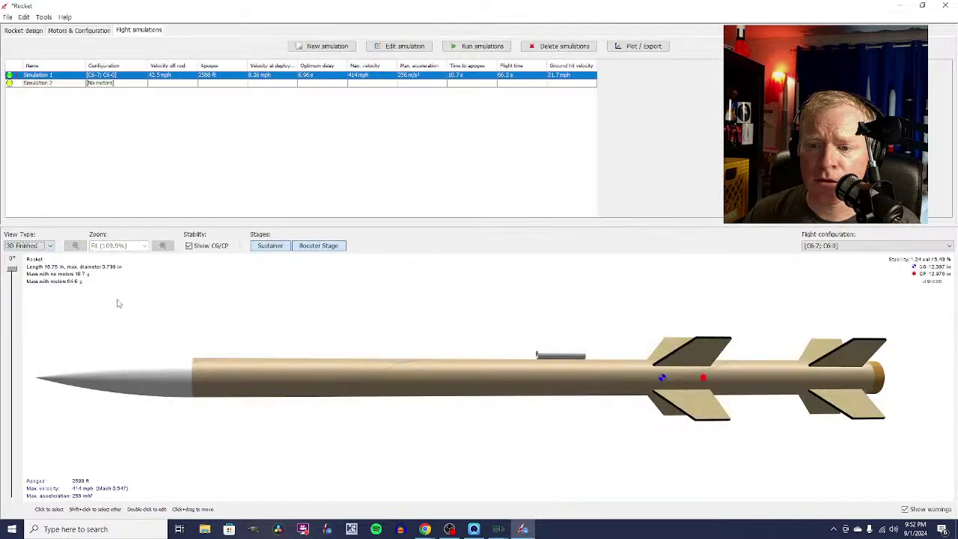
pyautogui.moveTo(278, 325); pyautogui.dragTo(329, 195)
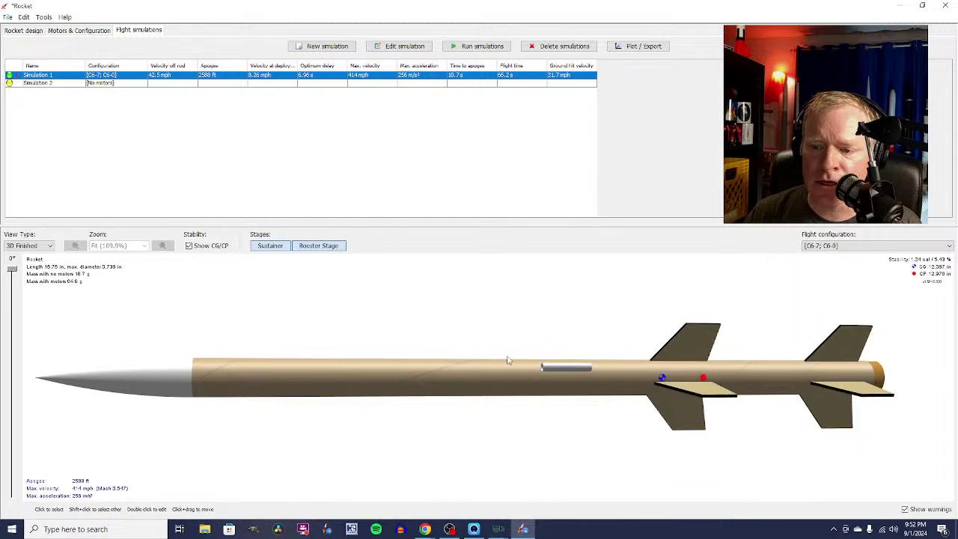
pyautogui.click(578, 372)
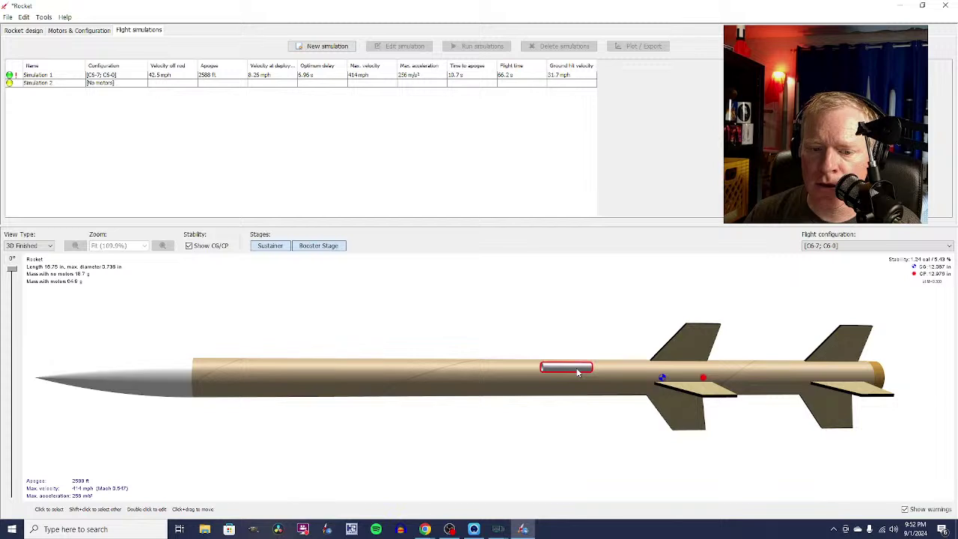
pyautogui.press('Delete')
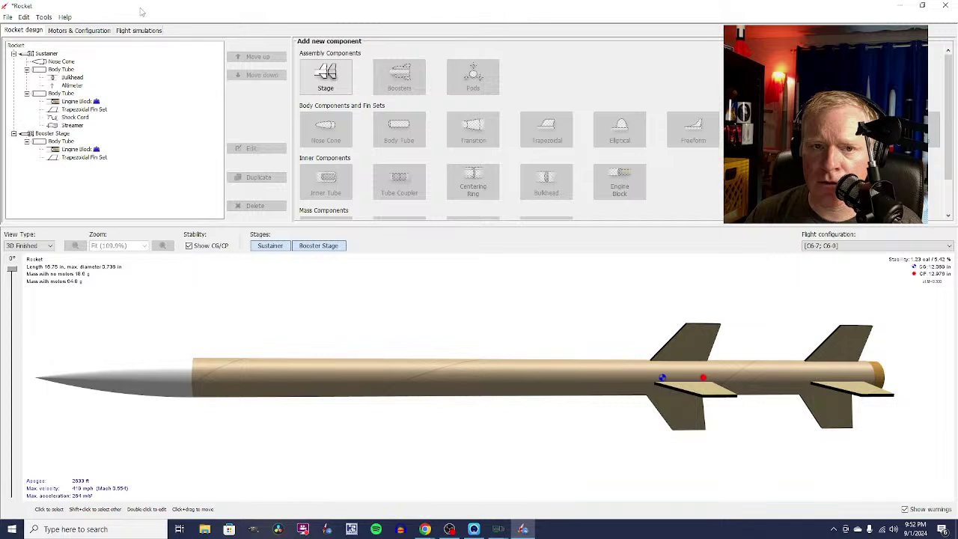
# Rerun Simulation 1 without the launch lug, and undo the launch lug's deletion.
pyautogui.click(141, 31)
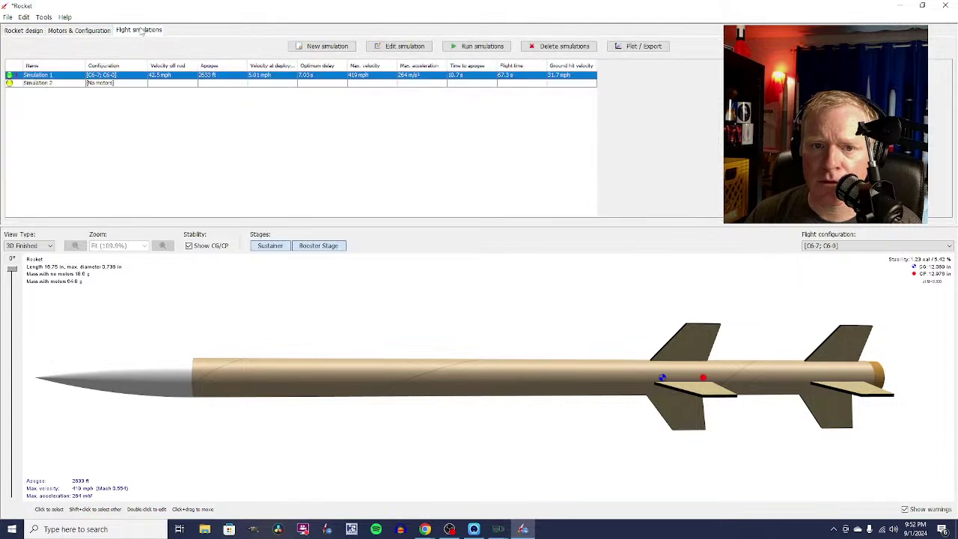
pyautogui.click(479, 47)
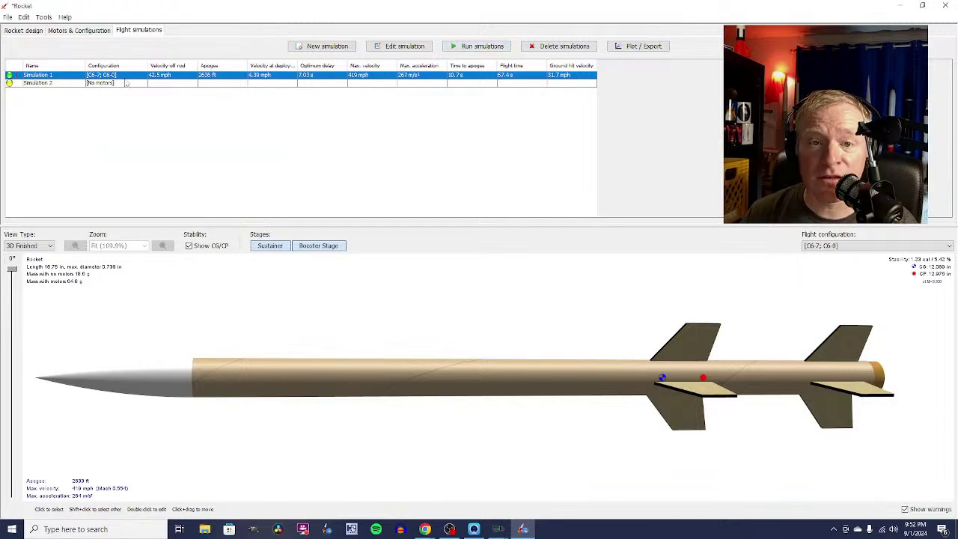
pyautogui.click(24, 17)
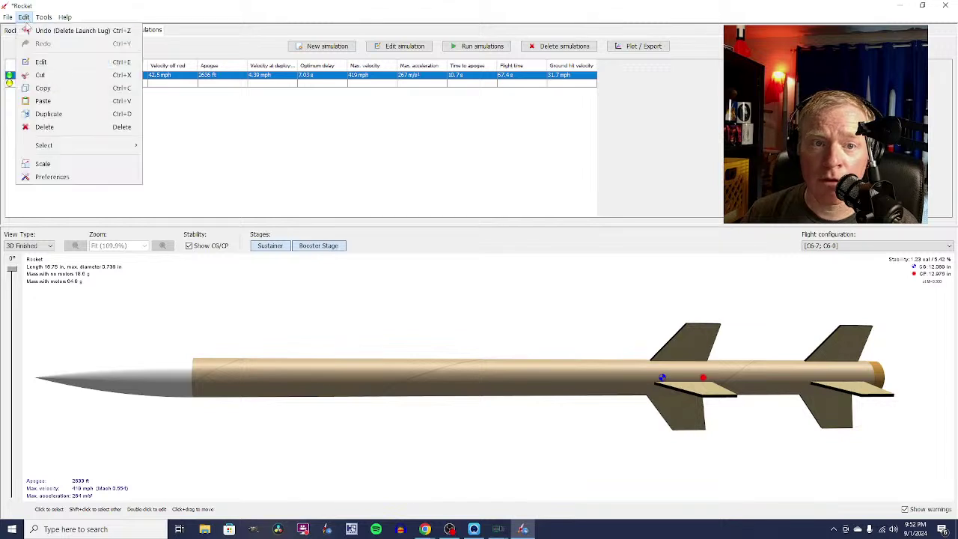
pyautogui.click(27, 30)
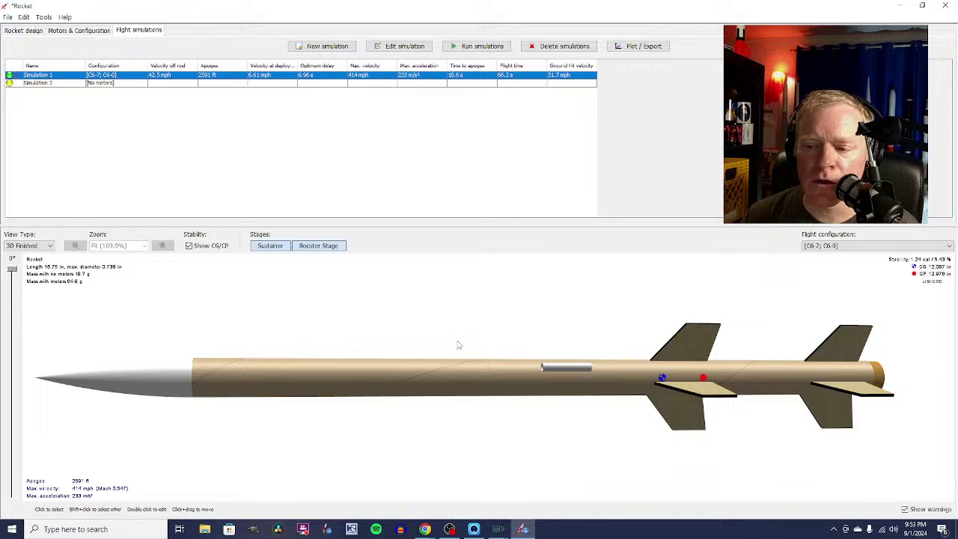
# Inspect the launch lug and both fin sets in 3D from several angles, and return to the rocket design in Side view.
pyautogui.moveTo(456, 342); pyautogui.dragTo(459, 288)
pyautogui.moveTo(490, 402); pyautogui.dragTo(474, 361)
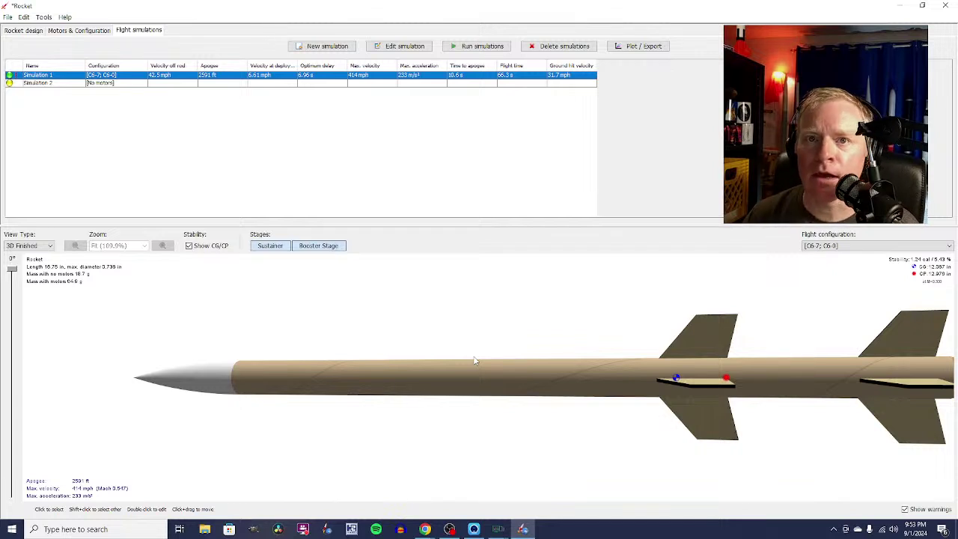
pyautogui.moveTo(505, 336); pyautogui.dragTo(516, 227)
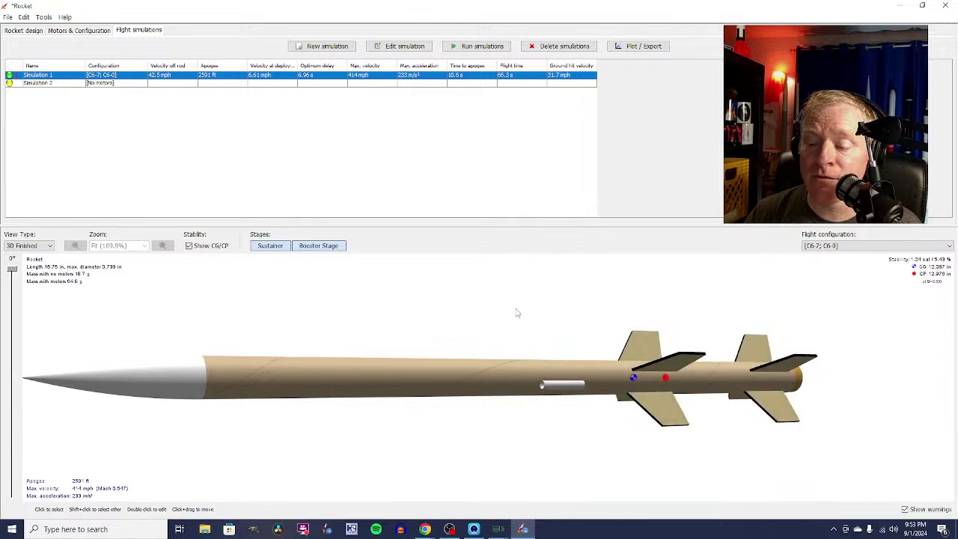
pyautogui.moveTo(539, 327); pyautogui.dragTo(526, 296)
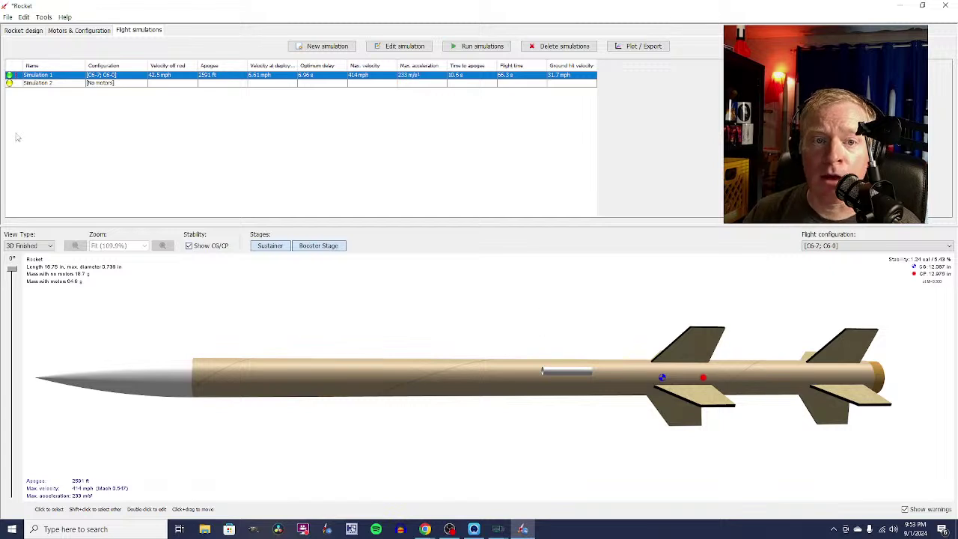
pyautogui.click(30, 31)
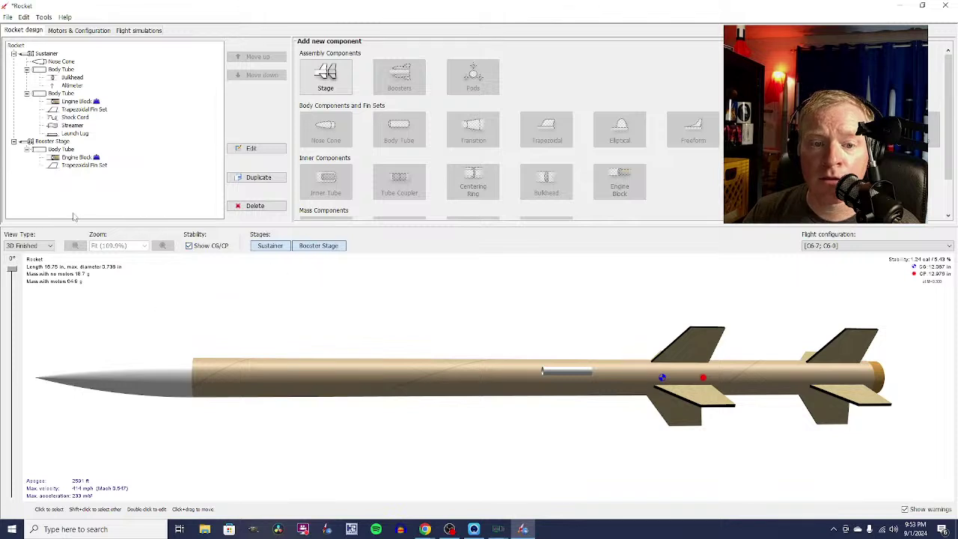
pyautogui.click(48, 247)
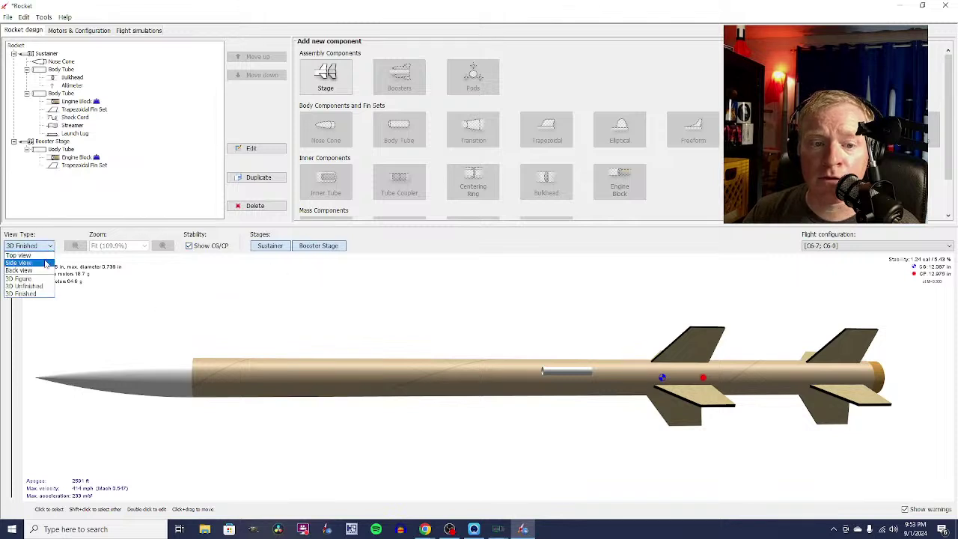
pyautogui.click(21, 263)
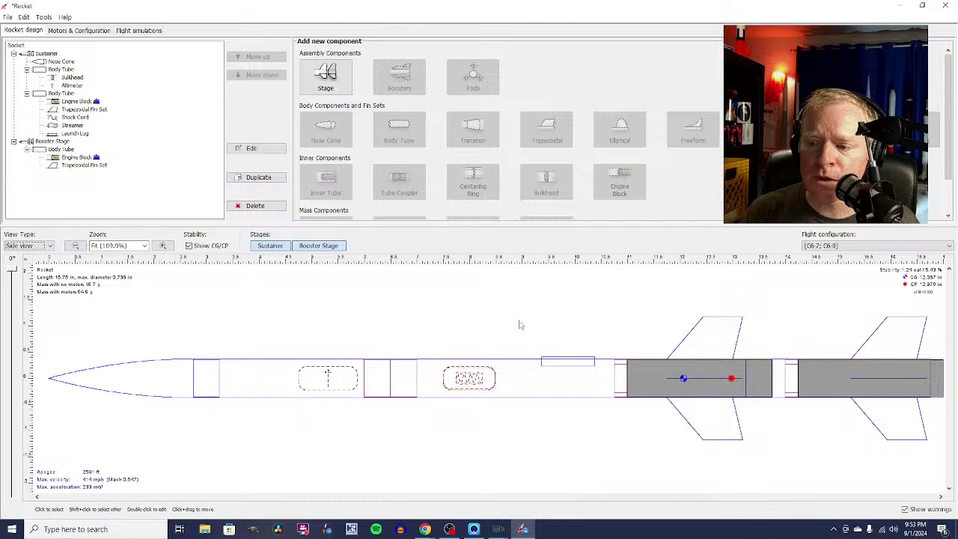
pyautogui.click(25, 18)
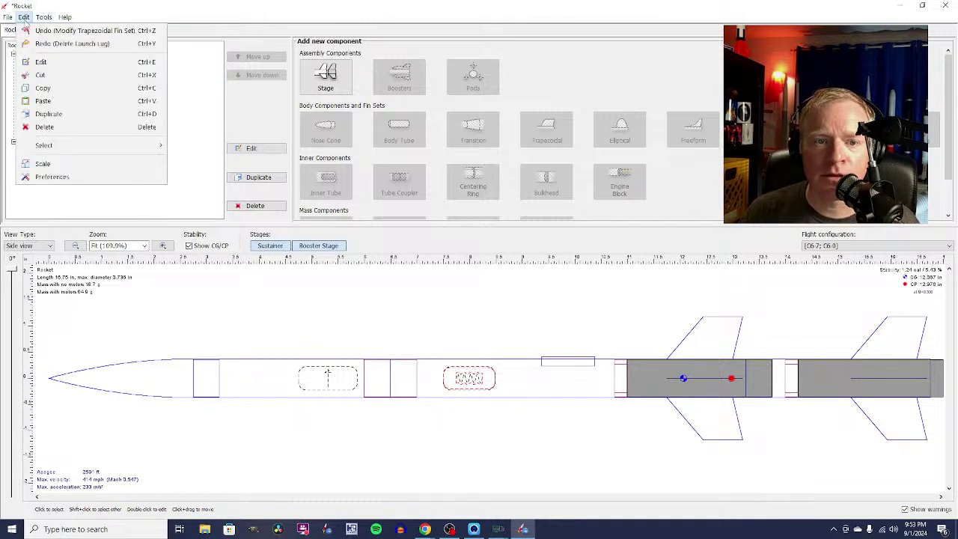
pyautogui.click(24, 18)
pyautogui.click(49, 19)
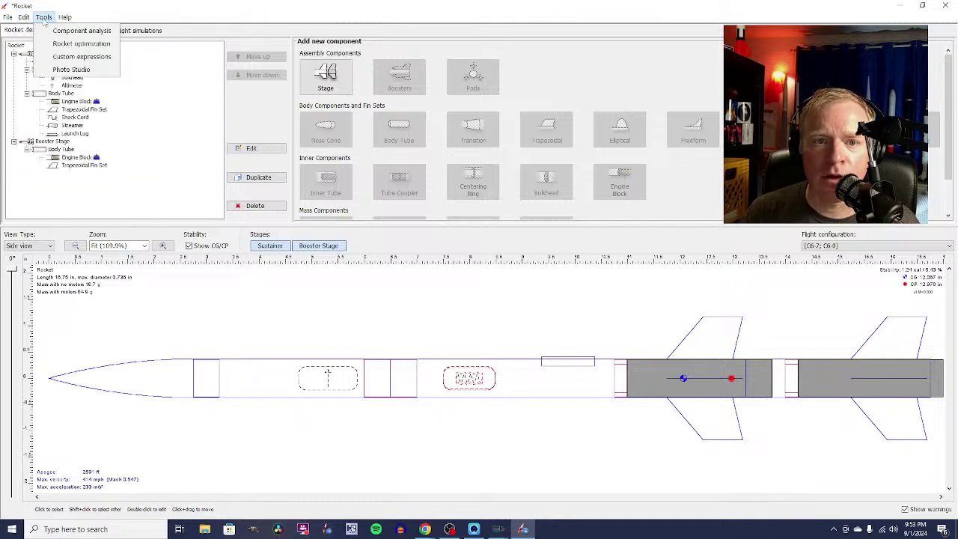
pyautogui.moveTo(32, 23)
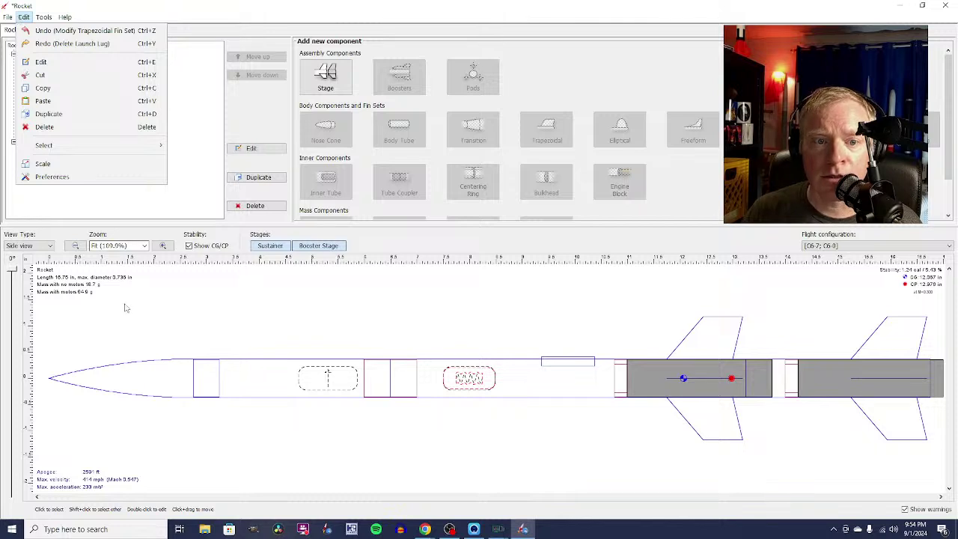
pyautogui.click(19, 19)
pyautogui.click(9, 18)
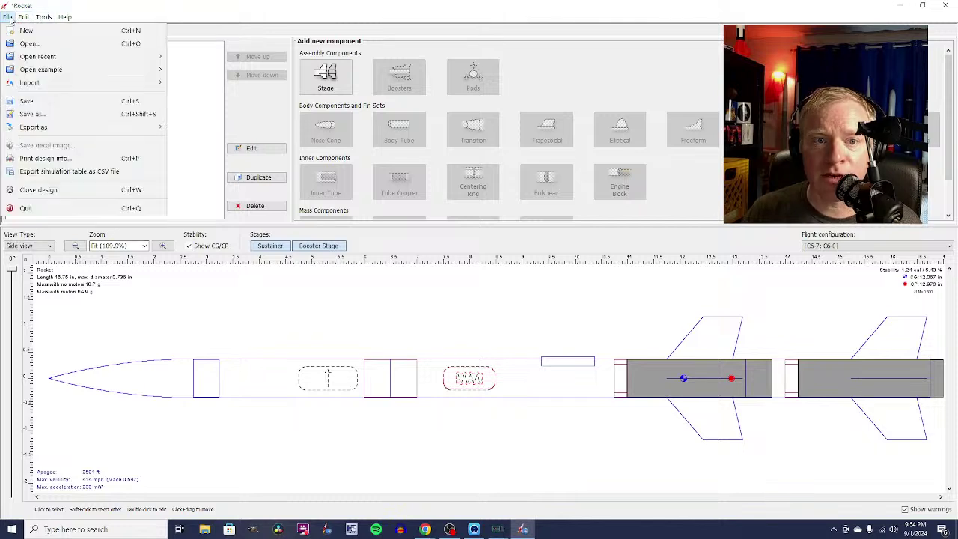
# Start saving the rocket as a new file and set the design name to Flechette in the design information.
pyautogui.click(36, 113)
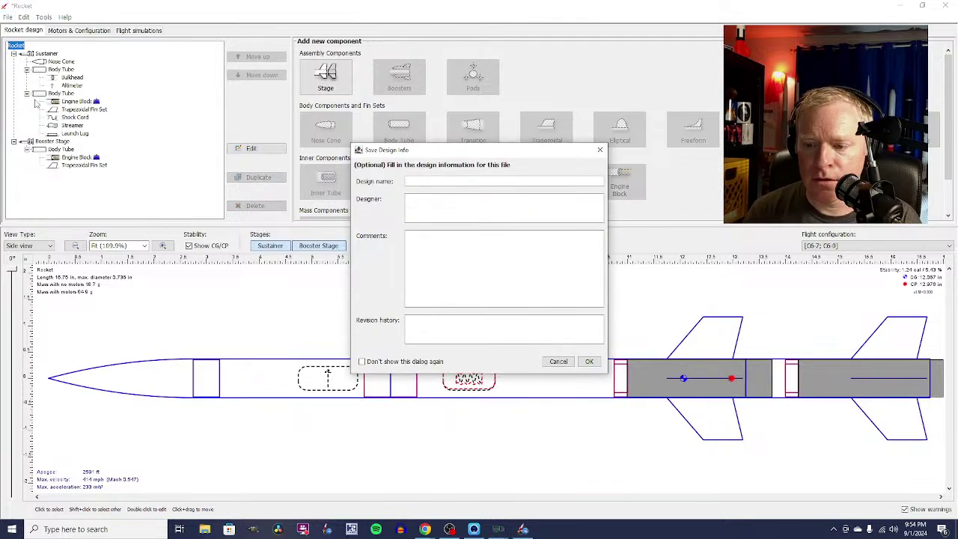
pyautogui.write('G')
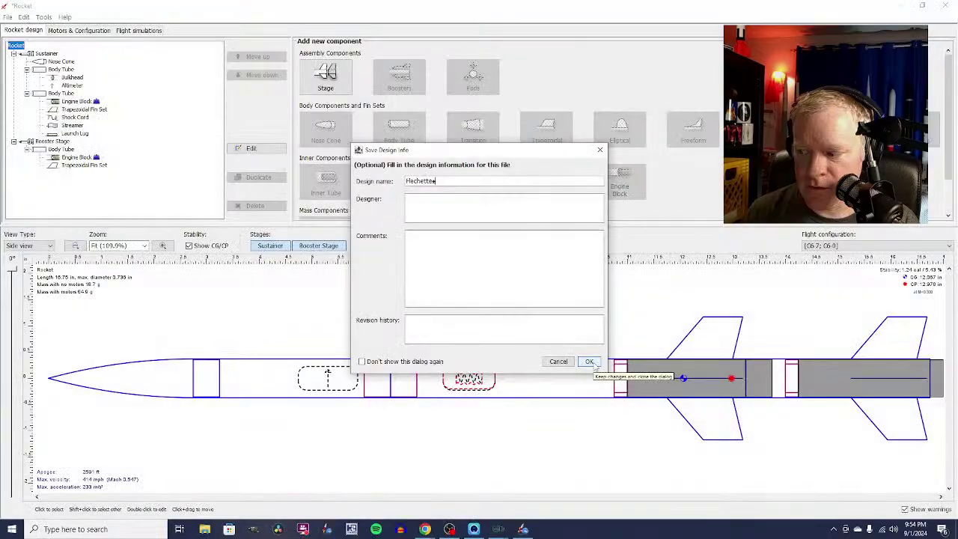
pyautogui.press('BackSpace')
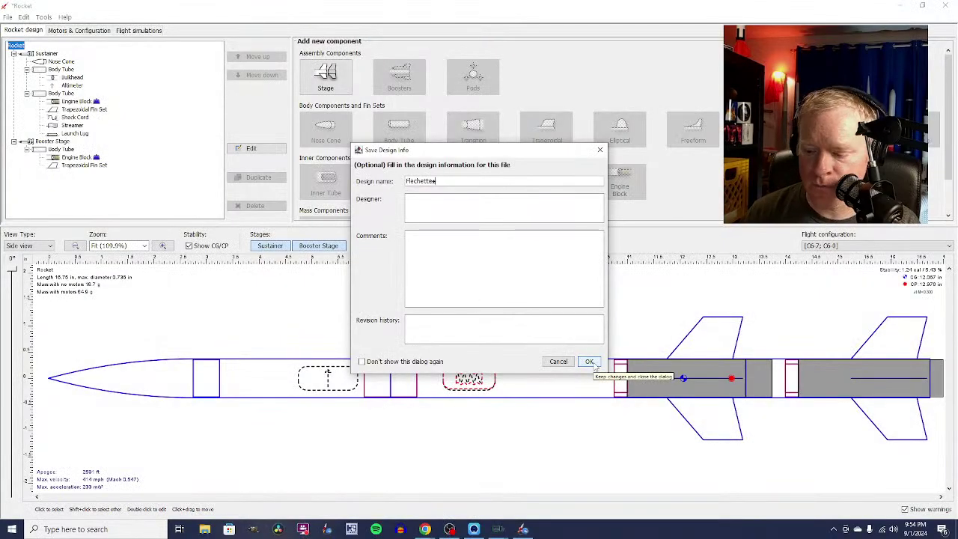
pyautogui.click(589, 361)
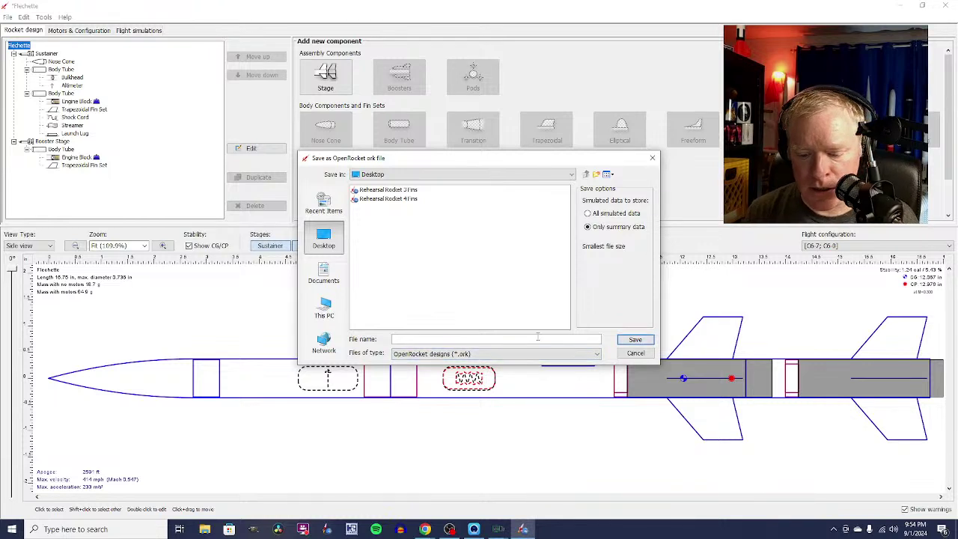
# Save the design to the Desktop as Flechette in OpenRocket format, storing only summary simulation data.
pyautogui.write('Fle')
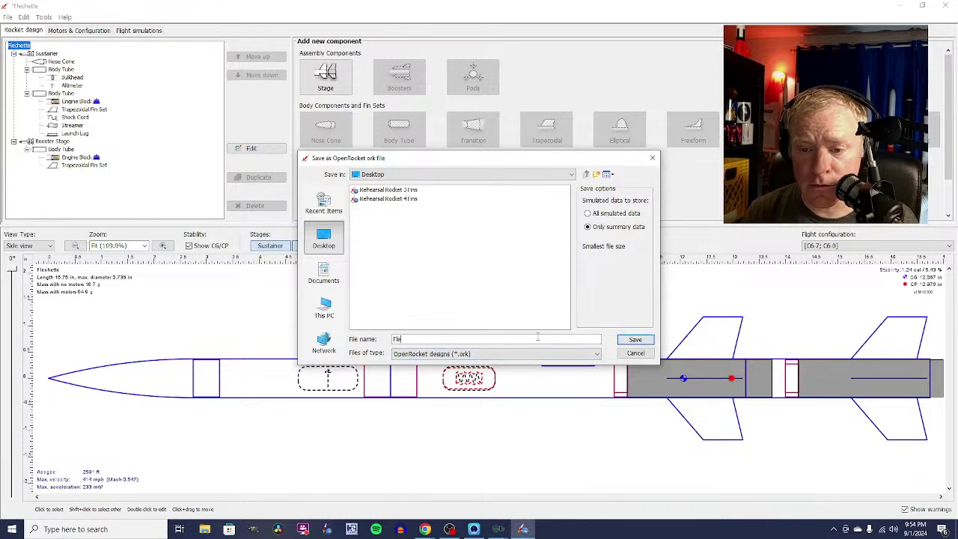
pyautogui.write('chette')
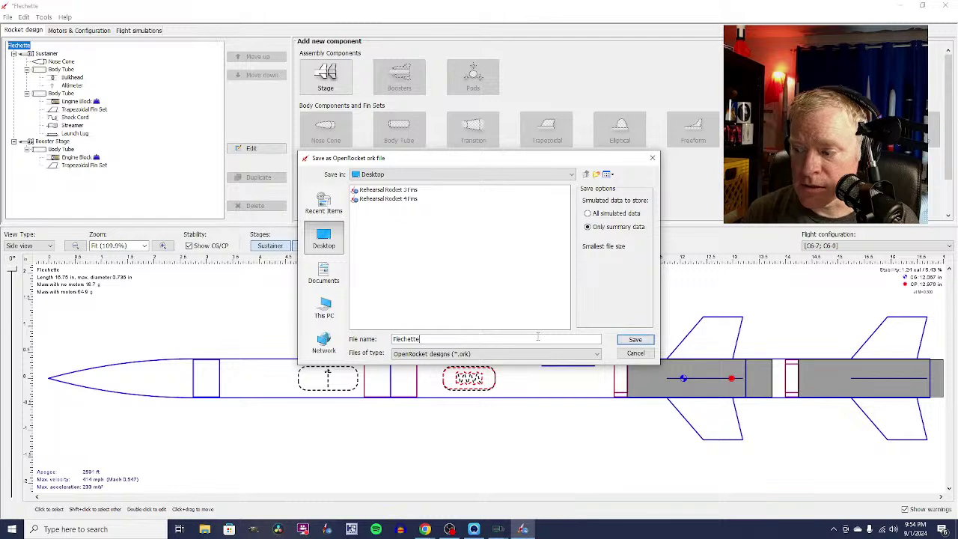
pyautogui.click(642, 341)
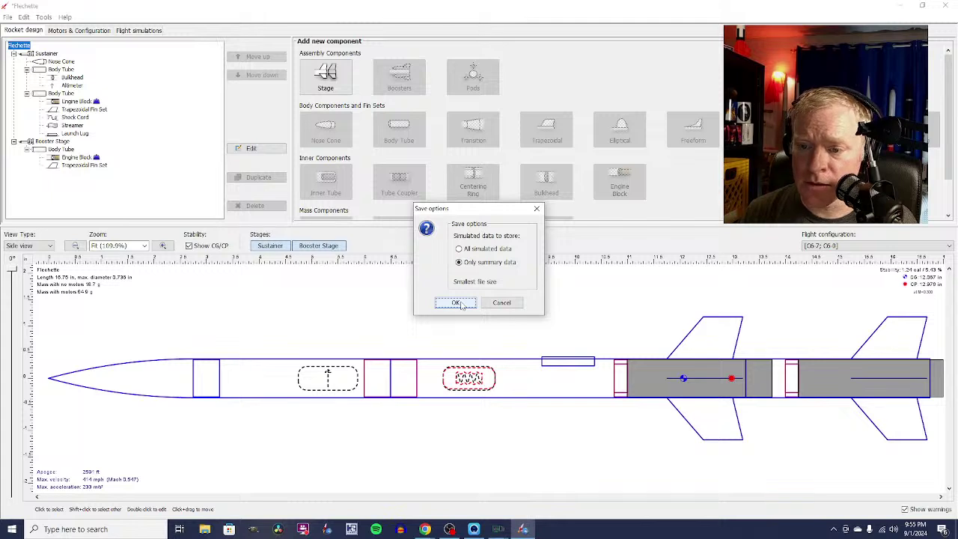
pyautogui.click(458, 303)
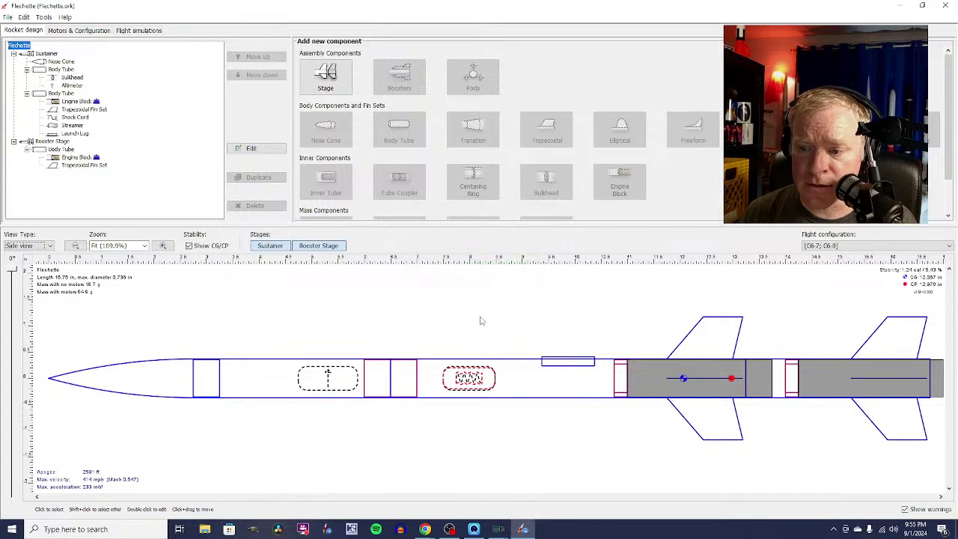
pyautogui.click(491, 349)
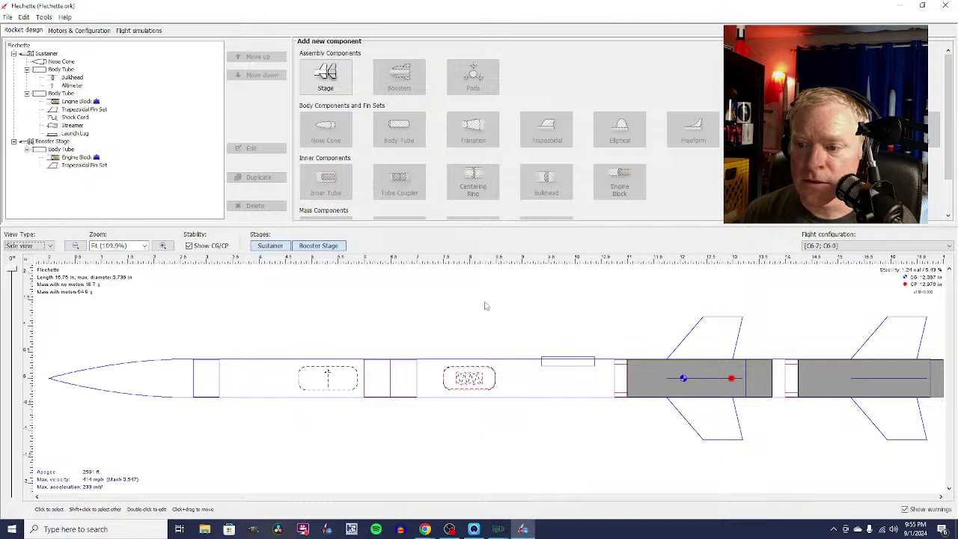
# Show the rocket in the 3D Finished view and rotate it to inspect the launch lug and both fin sets.
pyautogui.click(50, 246)
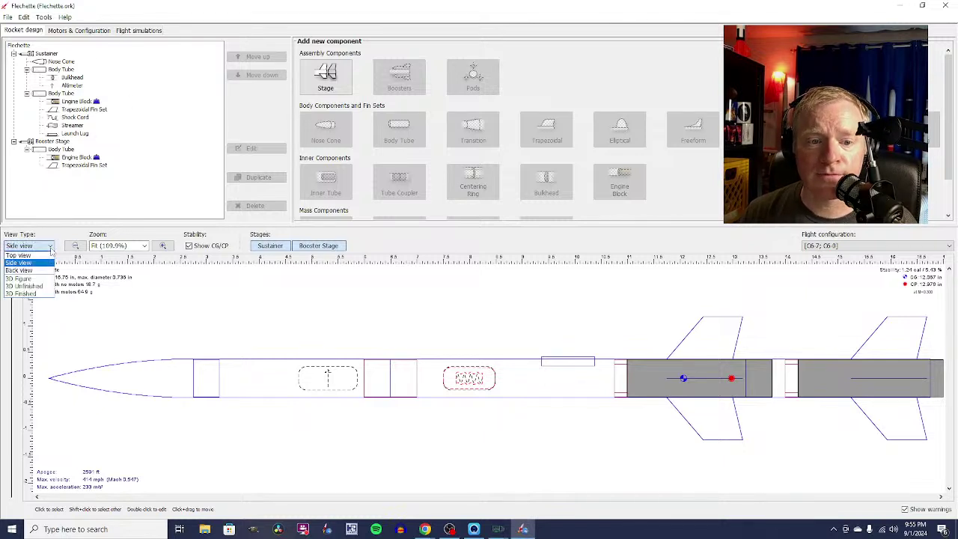
pyautogui.click(28, 294)
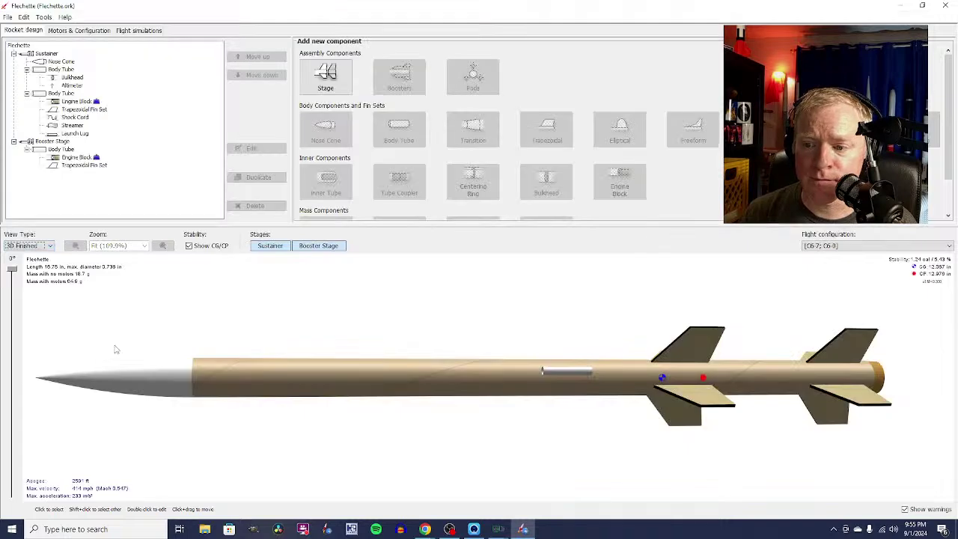
pyautogui.moveTo(116, 350); pyautogui.dragTo(137, 378)
pyautogui.moveTo(218, 312); pyautogui.dragTo(227, 274)
pyautogui.moveTo(357, 326); pyautogui.dragTo(367, 338)
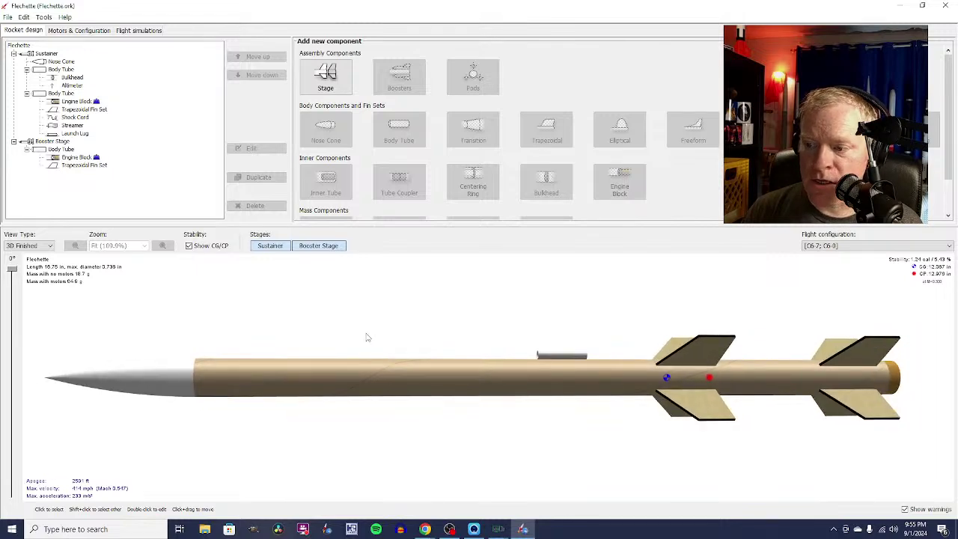
# Switch to the Gap Staging article in Chrome for a brief look, and return to the rocket in OpenRocket.
pyautogui.moveTo(425, 530)
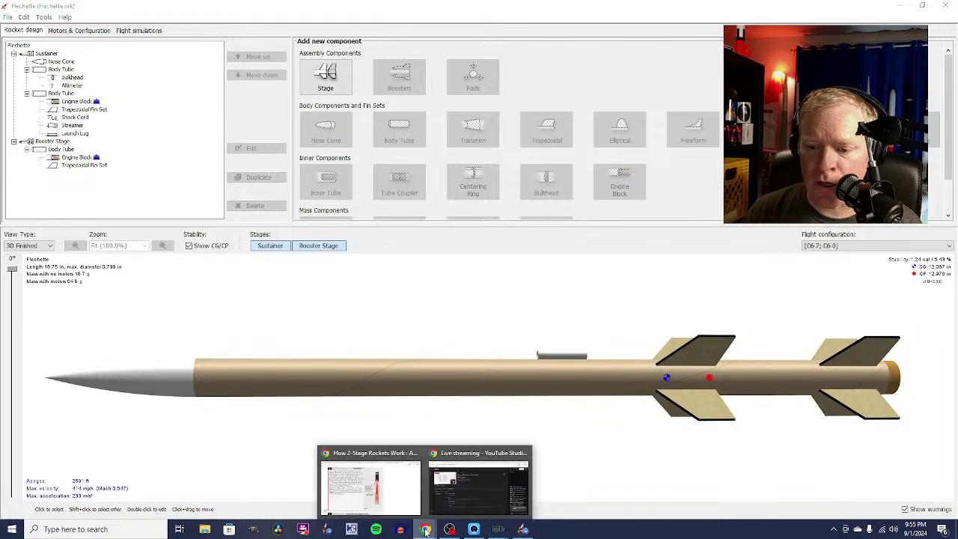
pyautogui.click(390, 507)
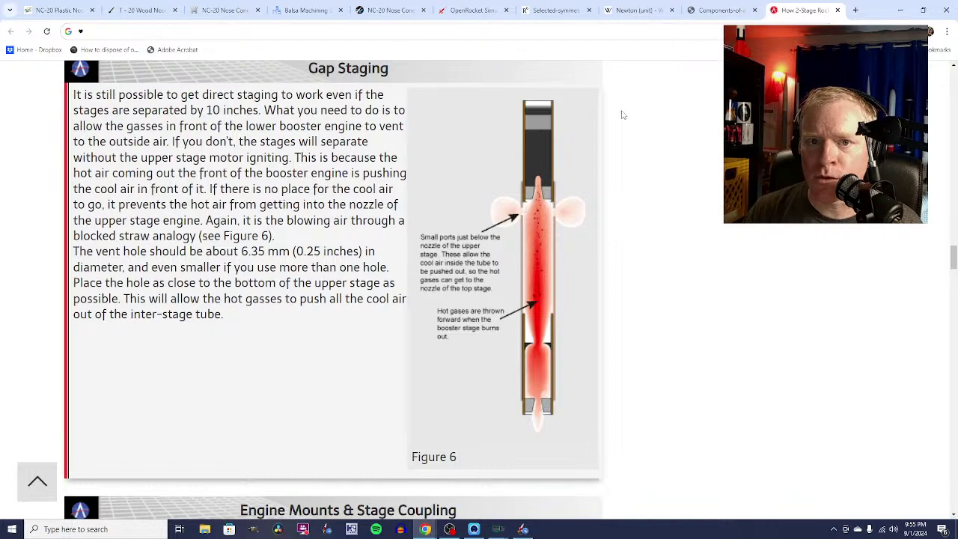
pyautogui.moveTo(435, 531)
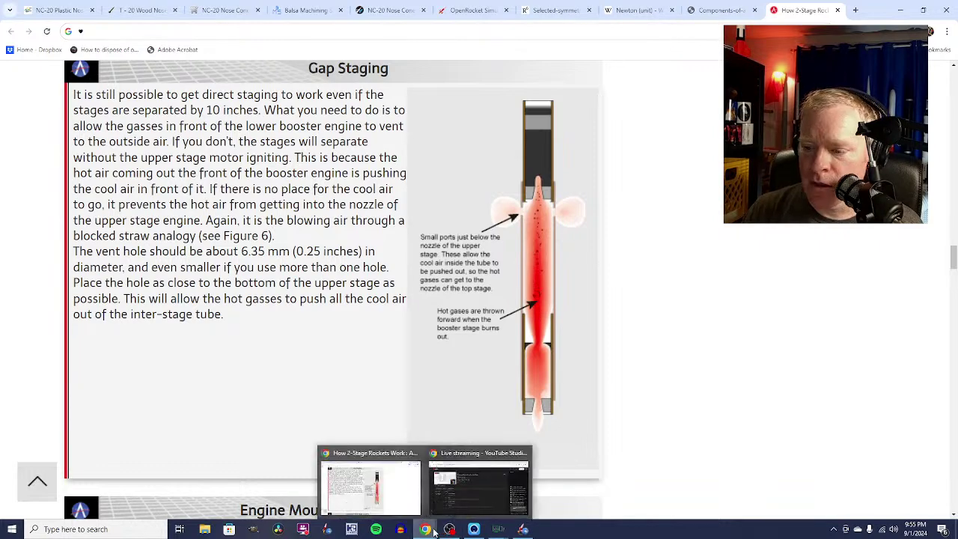
pyautogui.click(524, 529)
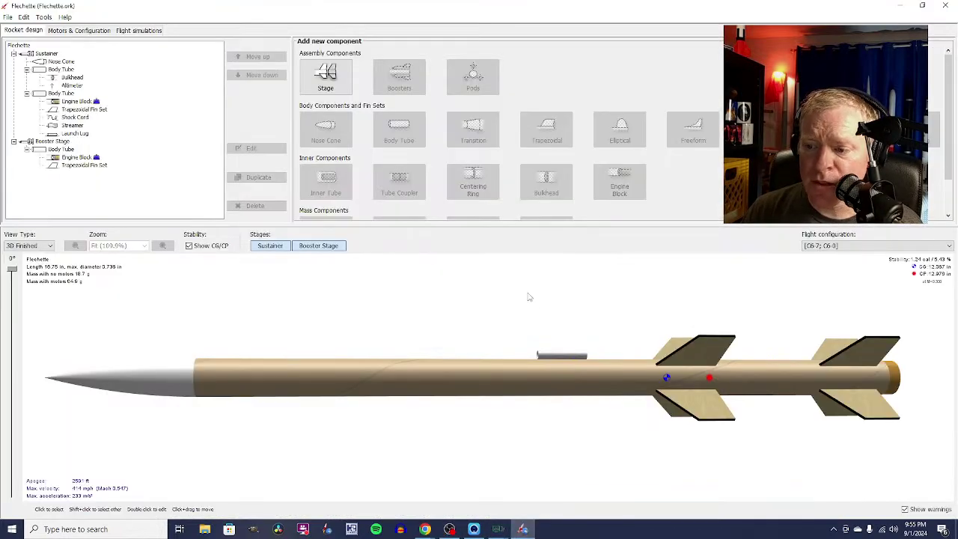
# Export the design information with all elements of both stages as a PDF named Flechette on the Desktop.
pyautogui.click(8, 17)
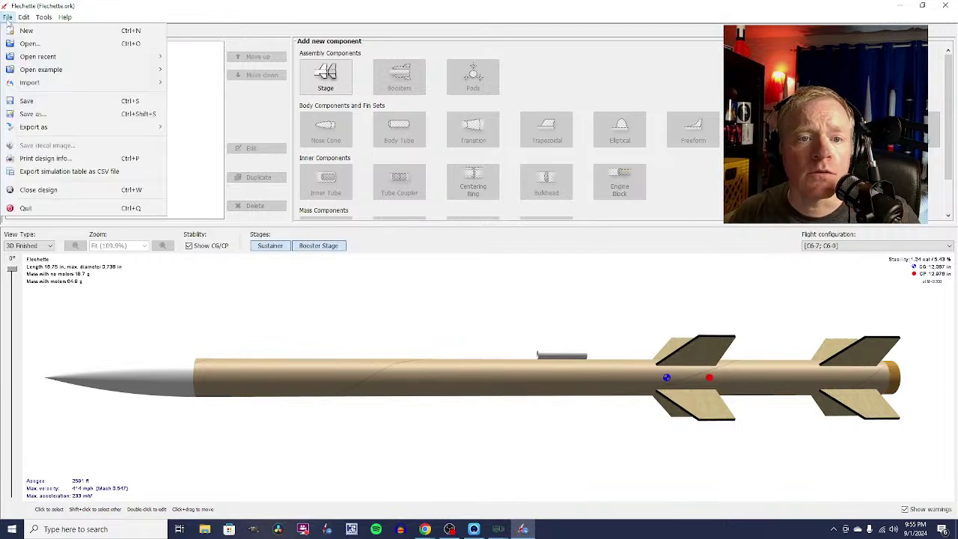
pyautogui.click(42, 160)
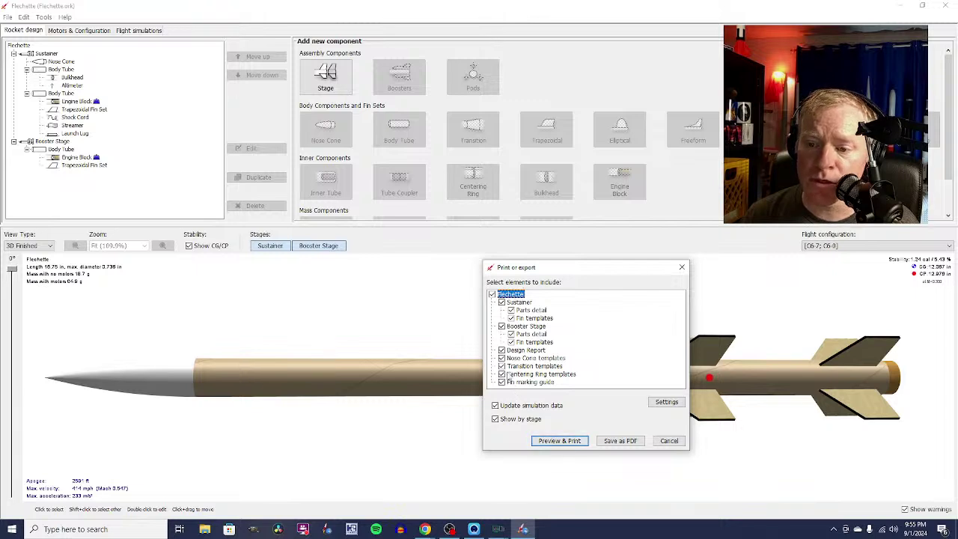
pyautogui.click(618, 443)
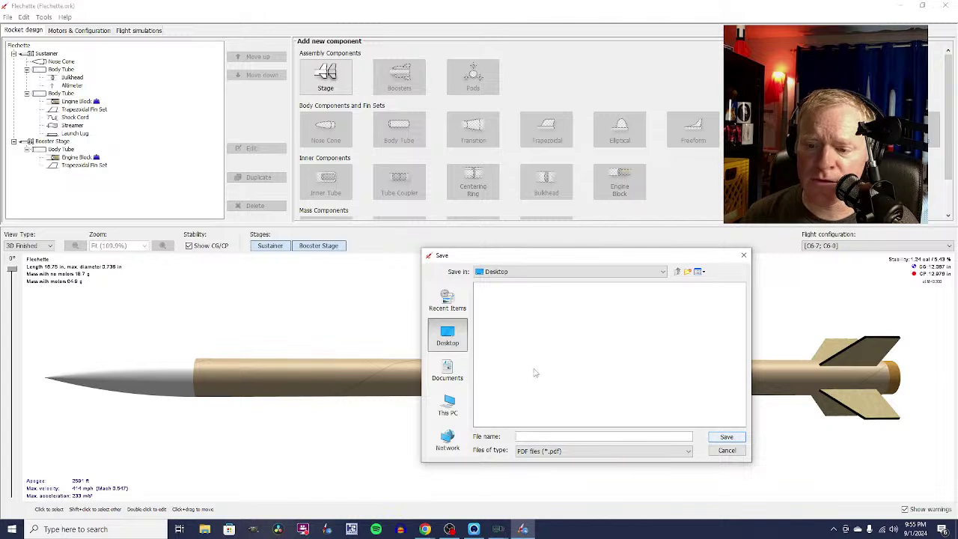
pyautogui.write('Flechette')
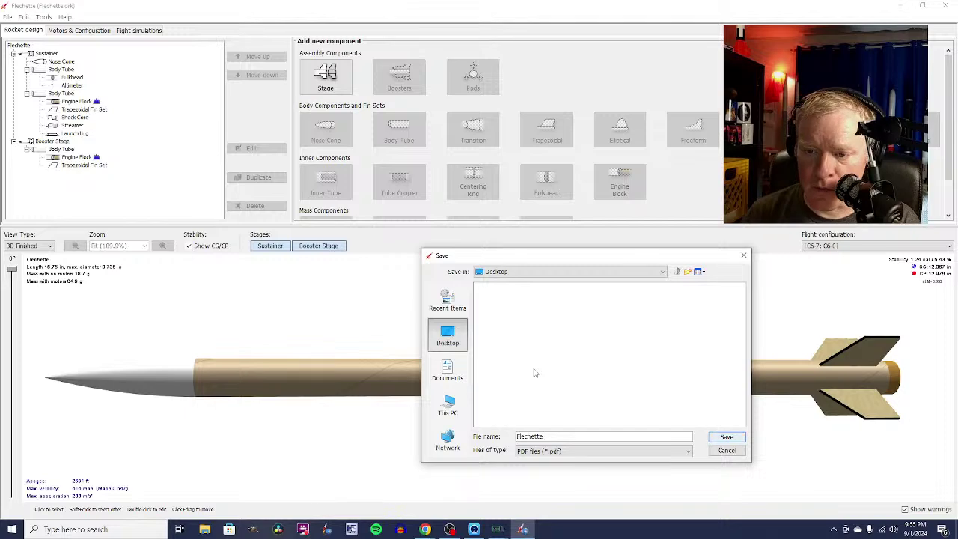
pyautogui.click(724, 437)
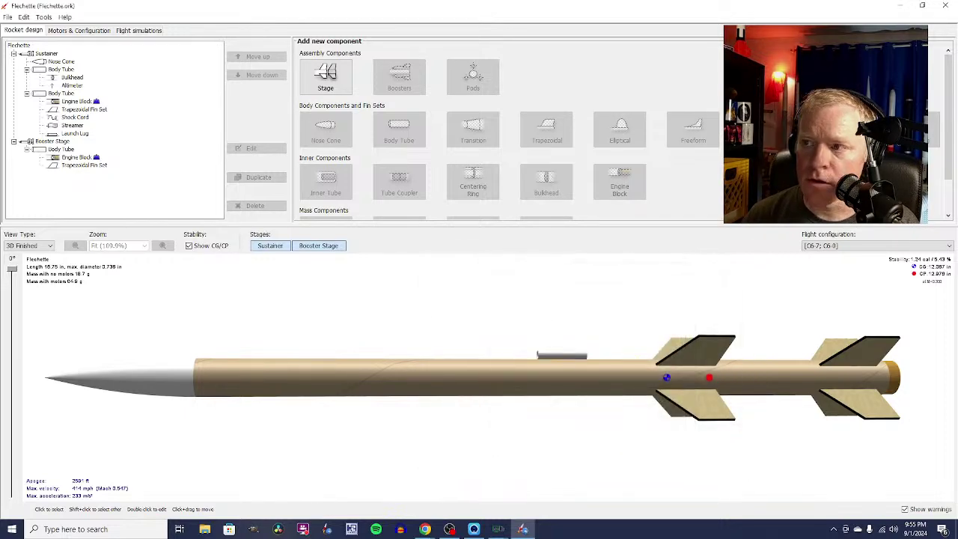
# Minimize the open windows and open the exported Flechette PDF from the desktop.
pyautogui.click(898, 7)
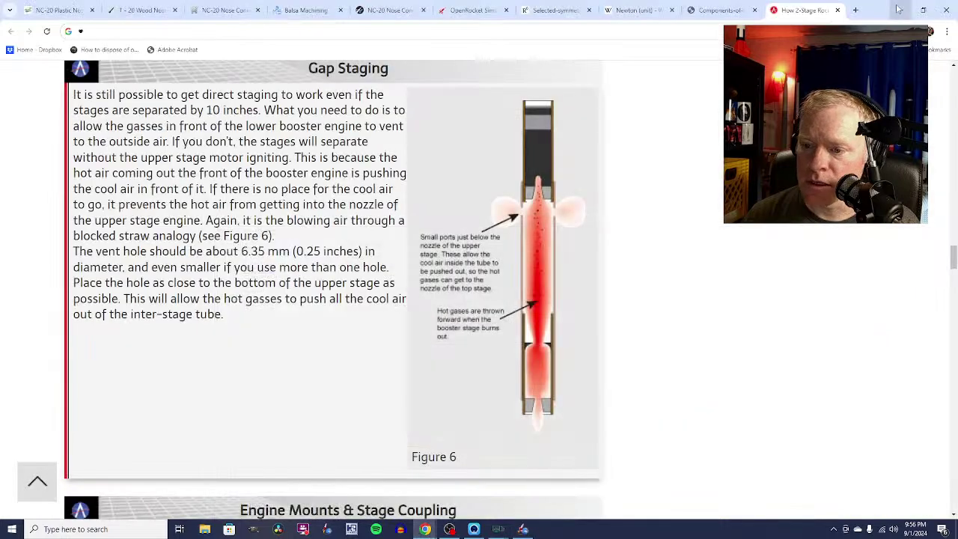
pyautogui.click(902, 9)
pyautogui.click(904, 9)
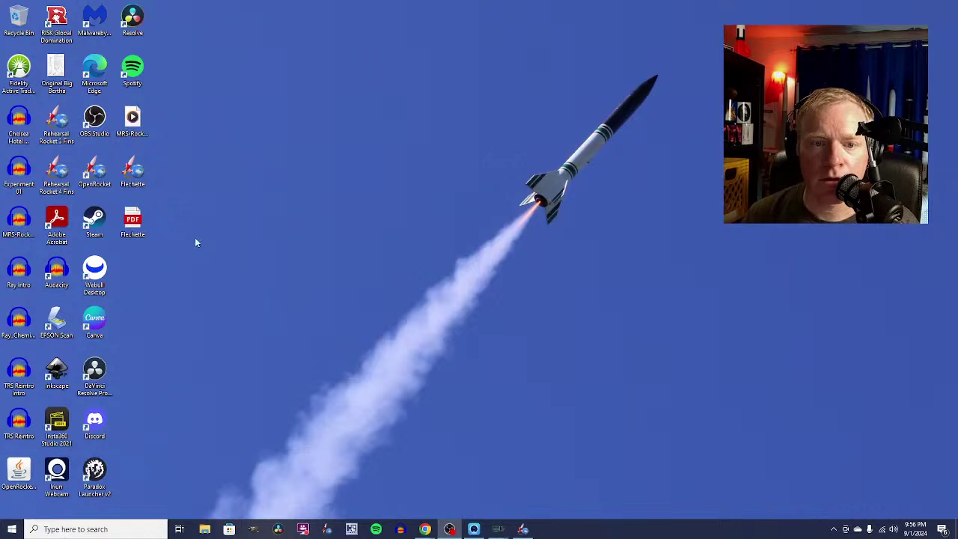
pyautogui.click(139, 231)
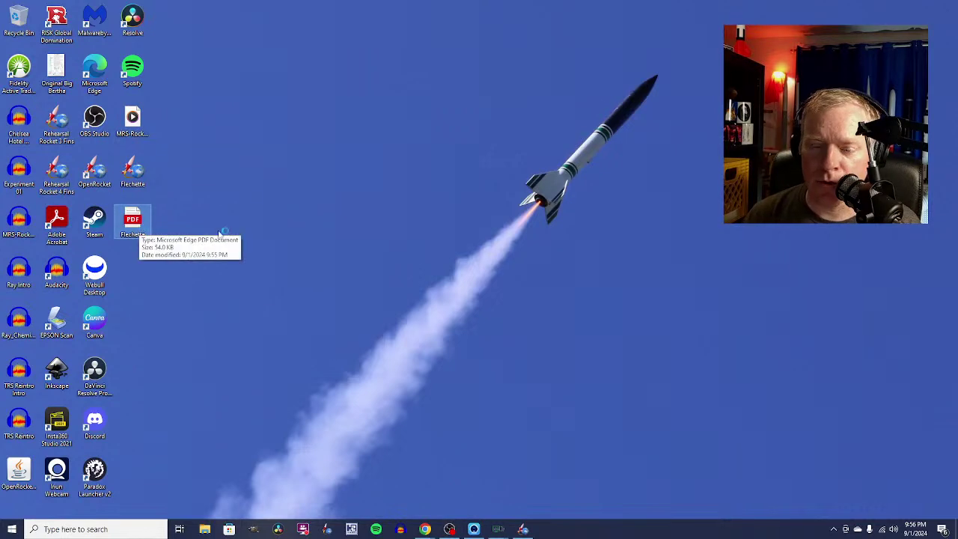
pyautogui.doubleClick(139, 230)
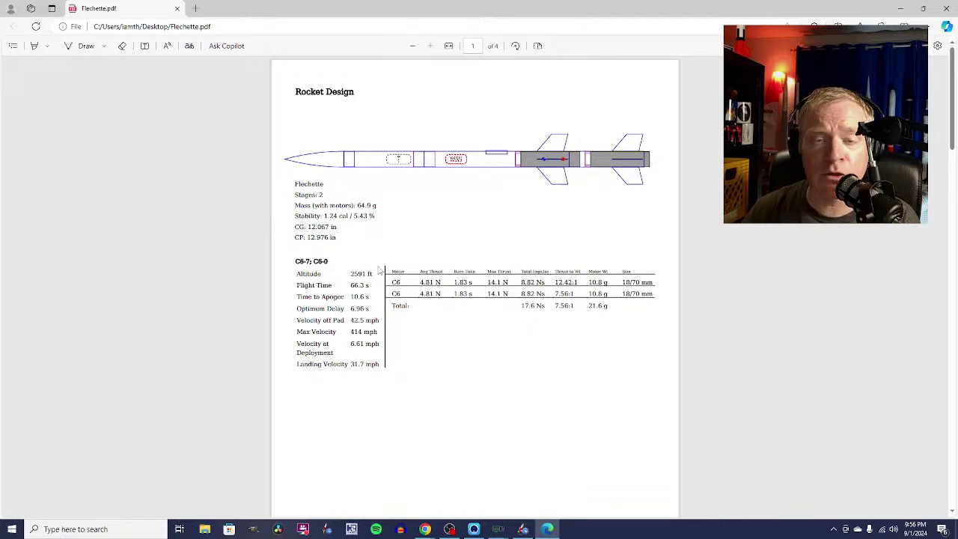
# Review the PDF's Rocket Design page with its flight and motor data, and the Parts Detail lists for both stages.
pyautogui.scroll(-15, 299, 322)
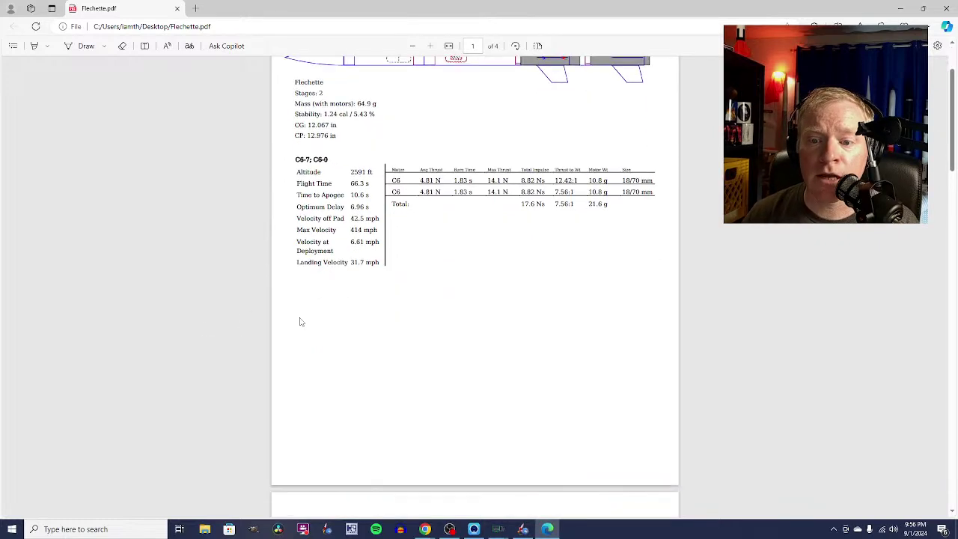
pyautogui.scroll(15, 307, 325)
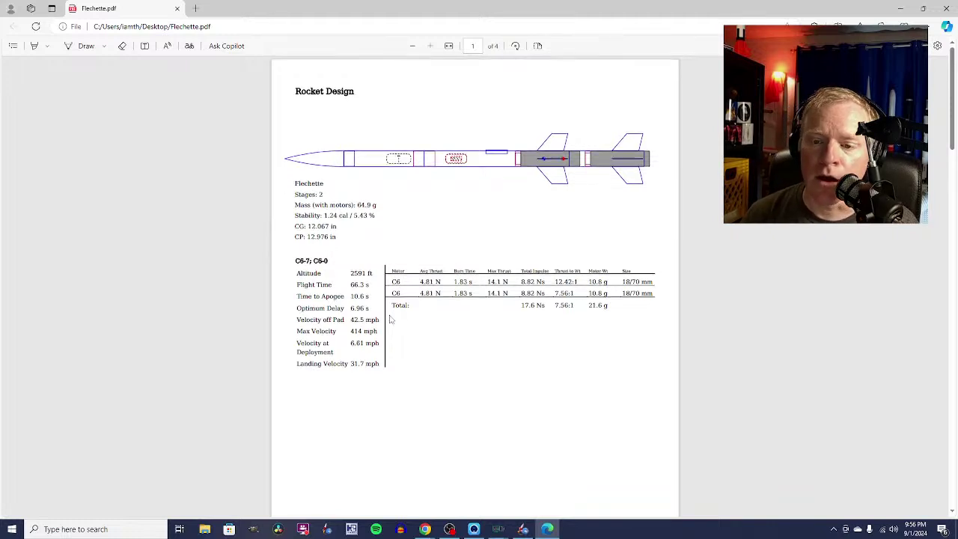
pyautogui.scroll(-2, 389, 317)
pyautogui.scroll(-2, 401, 313)
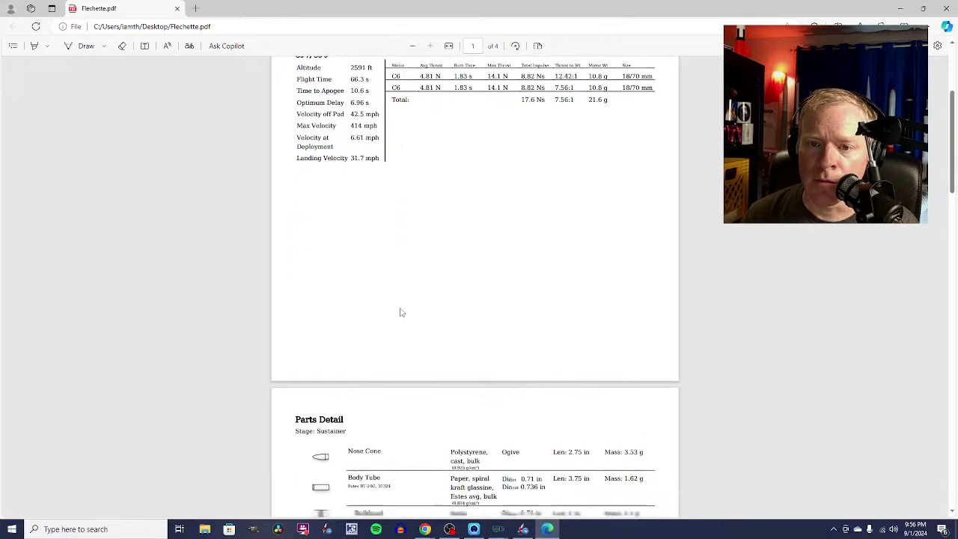
pyautogui.scroll(4, 400, 312)
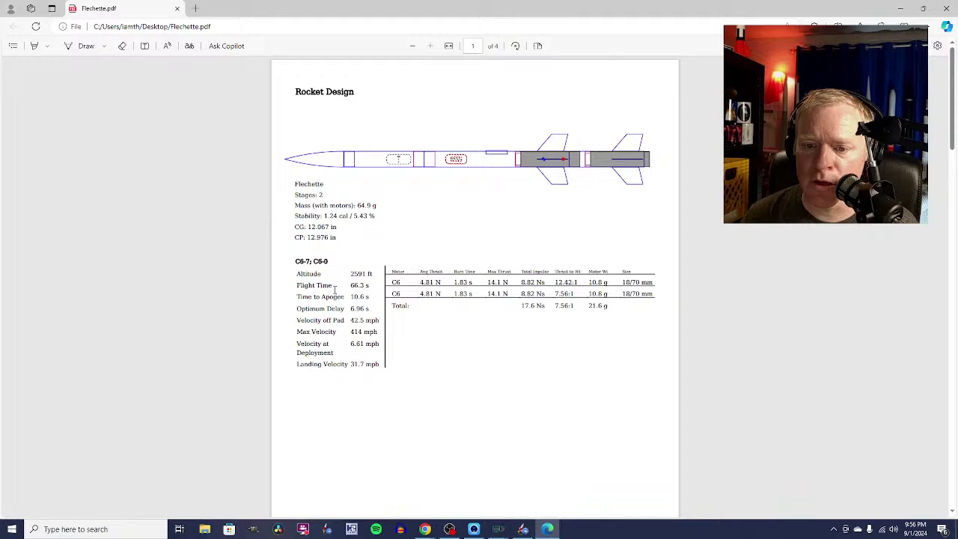
pyautogui.scroll(-2, 334, 290)
pyautogui.scroll(-8, 335, 290)
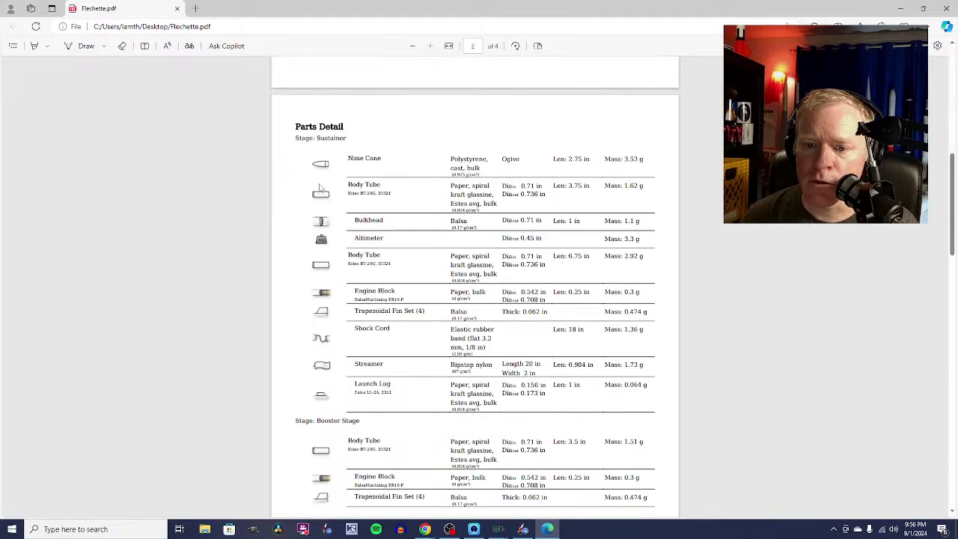
pyautogui.scroll(-3, 425, 203)
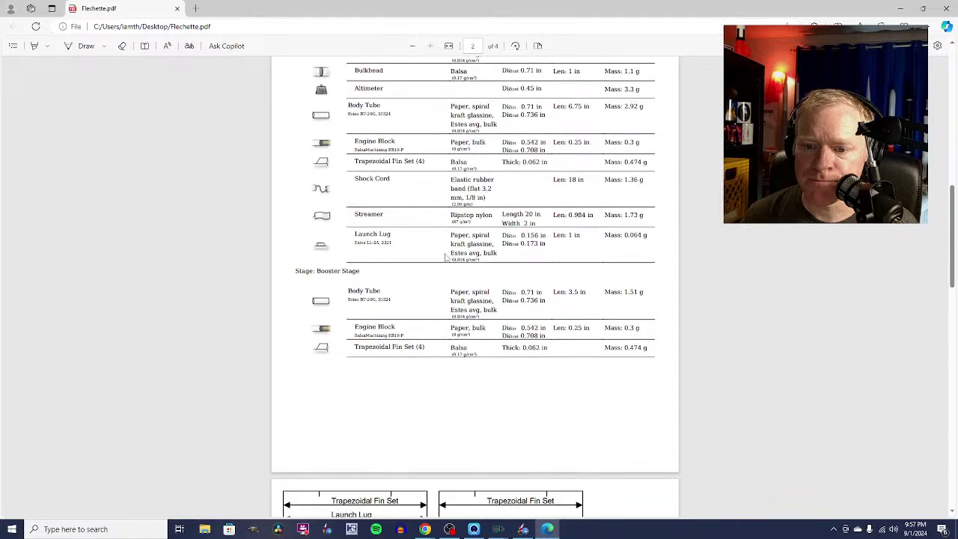
# Examine the fin marking guides and the fin and nose cone templates on the last pages of the PDF.
pyautogui.scroll(-4, 446, 255)
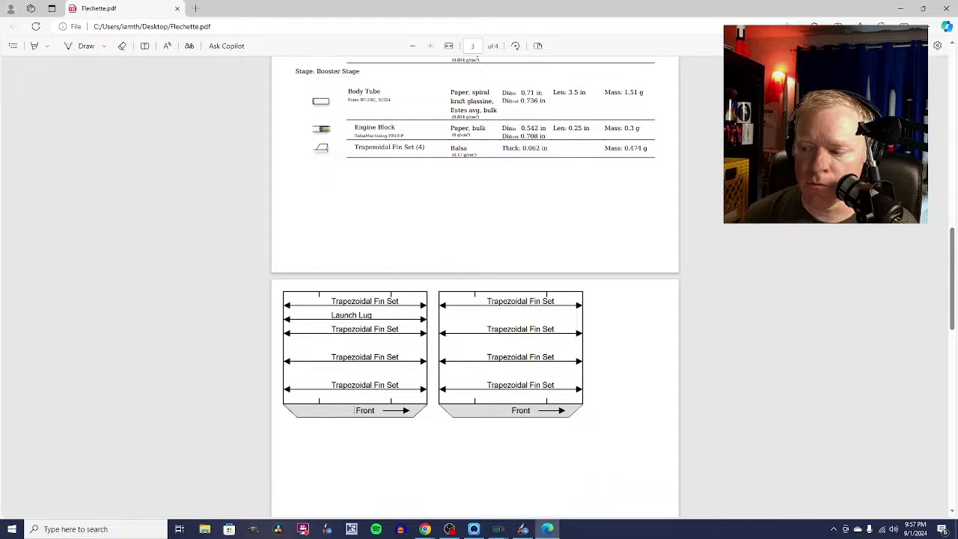
pyautogui.scroll(-1, 364, 370)
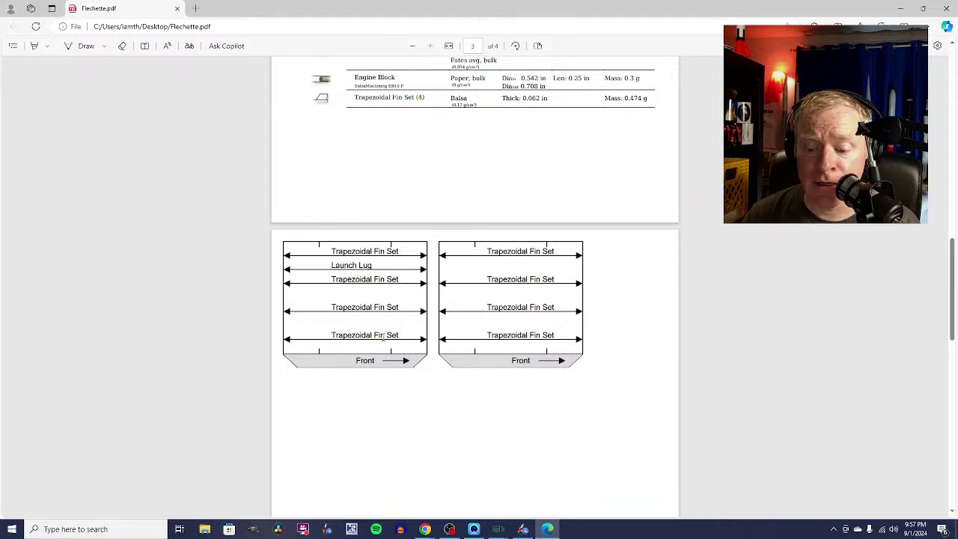
pyautogui.scroll(-5, 443, 307)
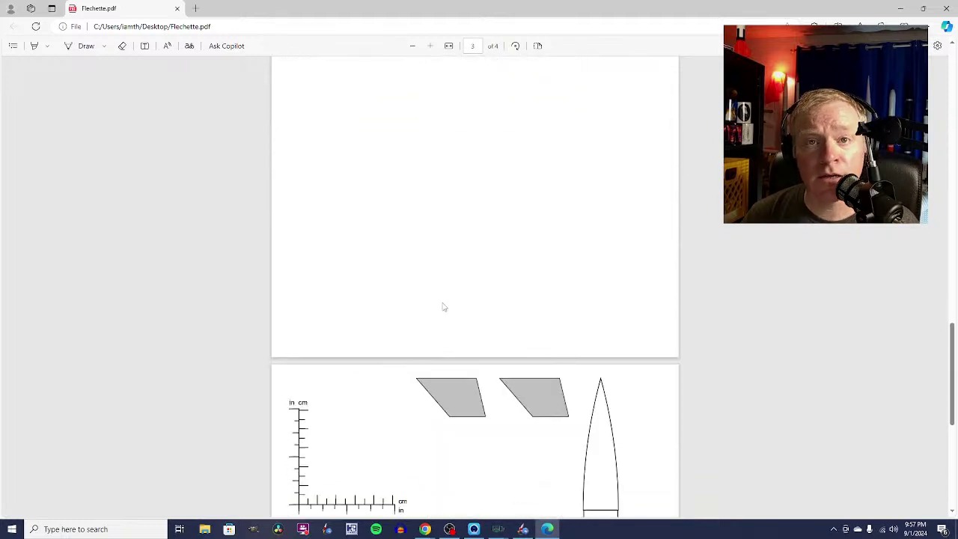
pyautogui.scroll(-2, 443, 307)
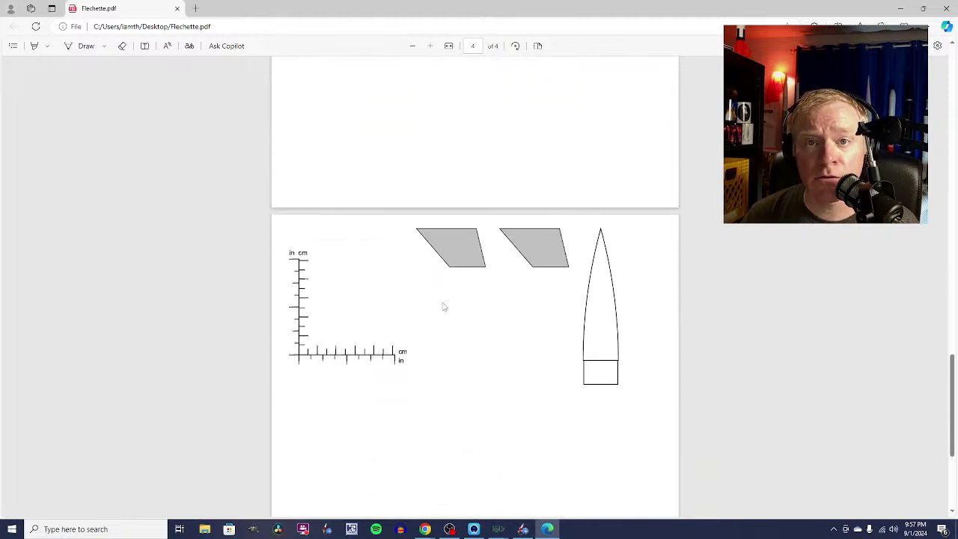
pyautogui.scroll(-1, 443, 307)
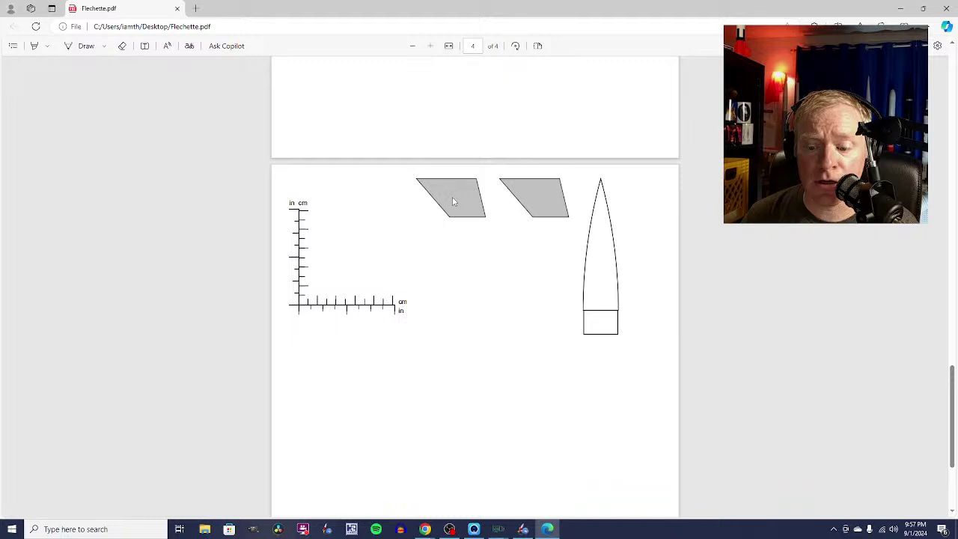
pyautogui.scroll(-3, 492, 209)
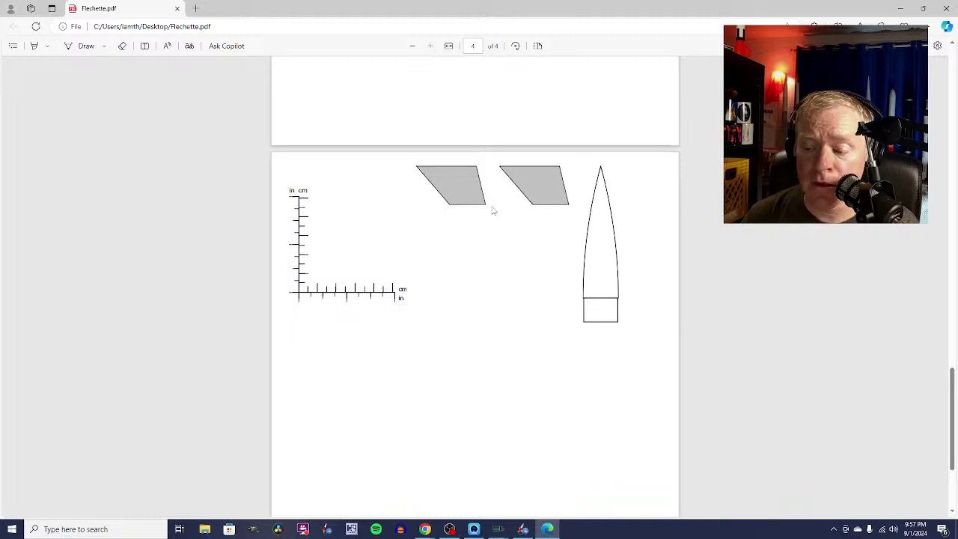
pyautogui.scroll(15, 498, 217)
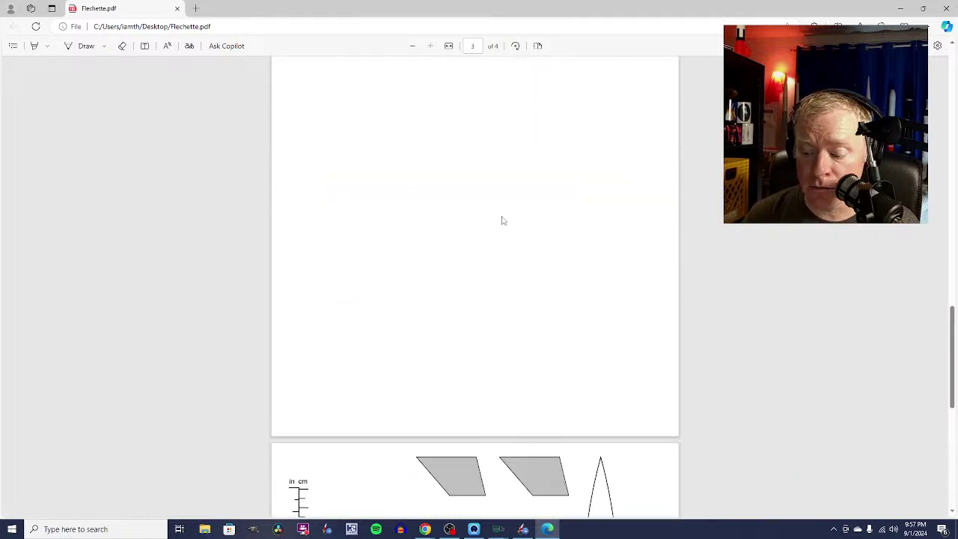